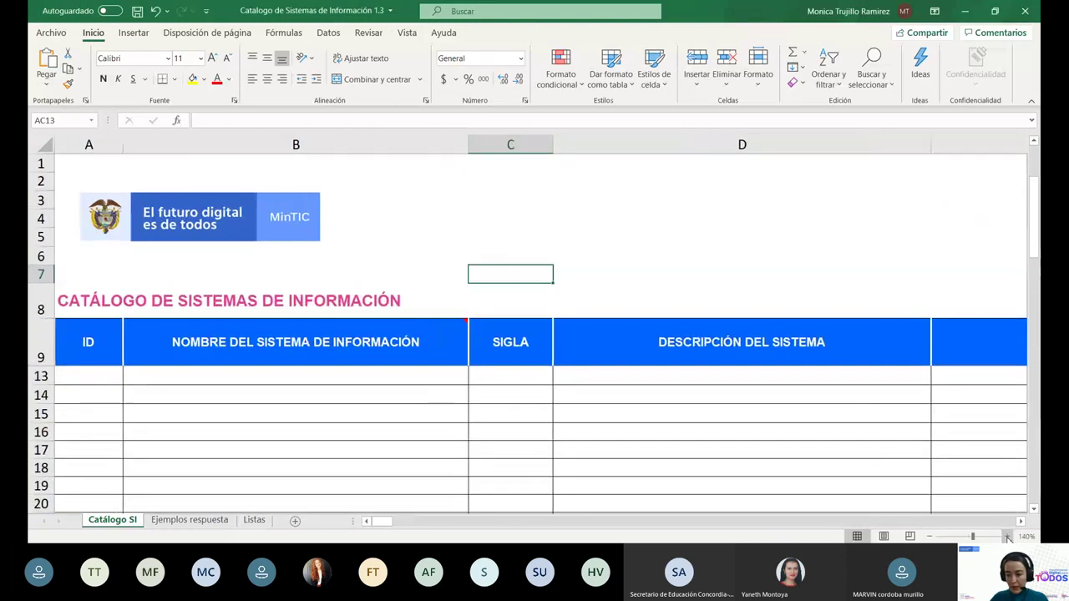
Examine the example answers on the Ejemplos respuesta sheet, from the FUNCIONALIDADES SOPORTADAS column through to ANS.
{"action": "left_click", "coordinate": [1007, 537]}
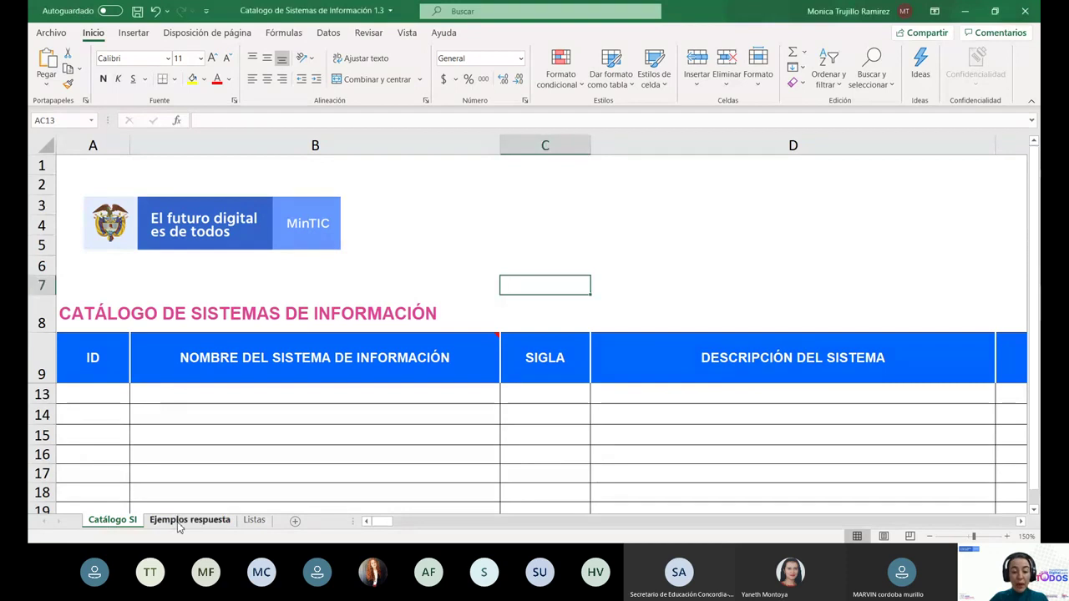
{"action": "left_click", "coordinate": [178, 523]}
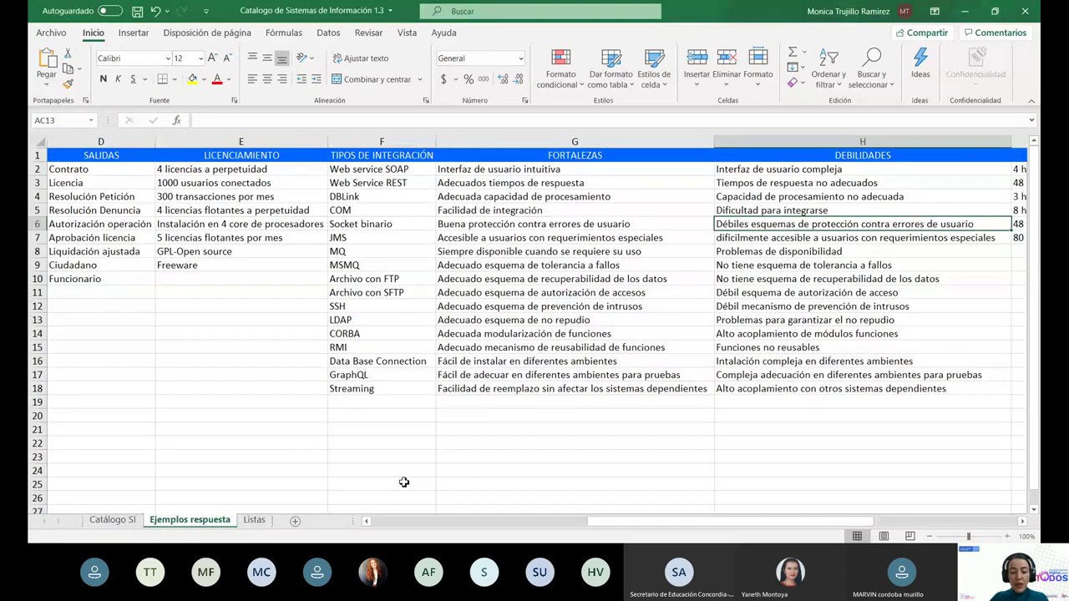
{"action": "scroll", "coordinate": [406, 511], "scroll_direction": "left", "scroll_amount": 3}
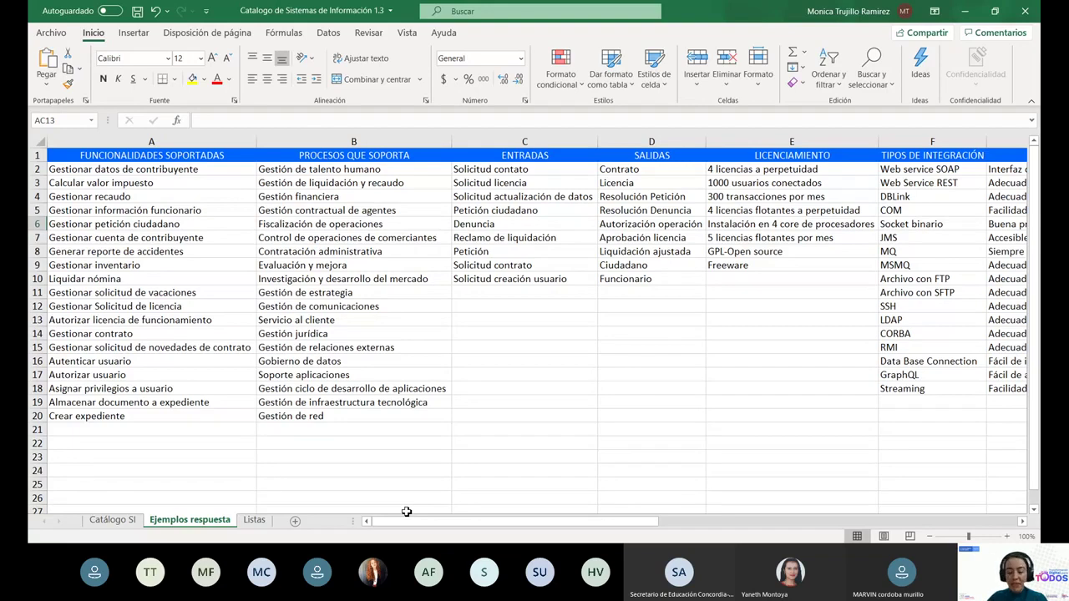
{"action": "left_click_drag", "start_coordinate": [406, 525], "coordinate": [627, 524]}
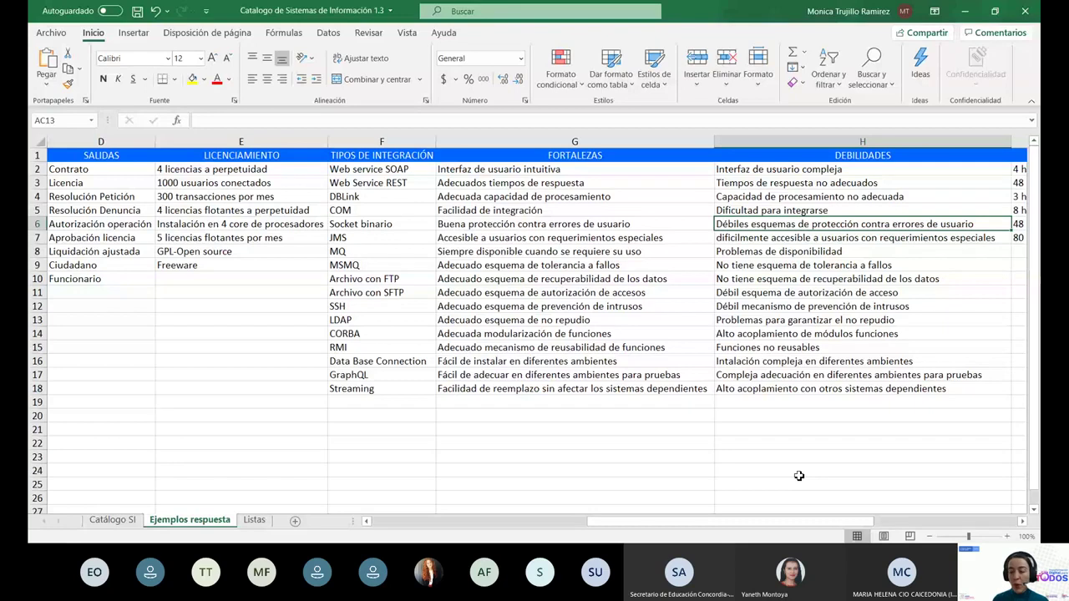
{"action": "key", "text": "Right"}
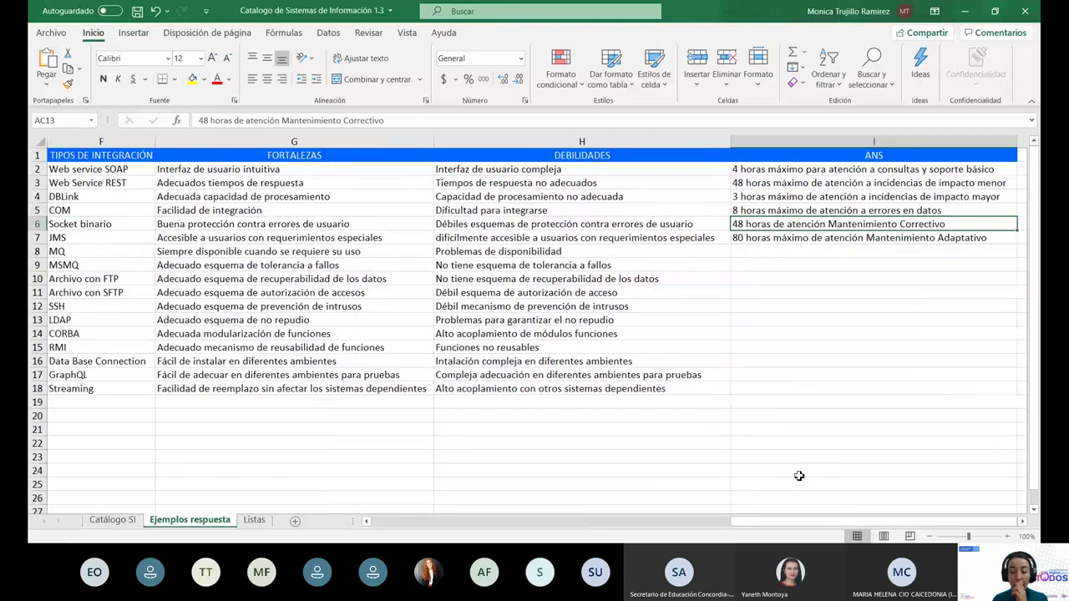
{"action": "scroll", "coordinate": [798, 476], "scroll_direction": "right", "scroll_amount": 1}
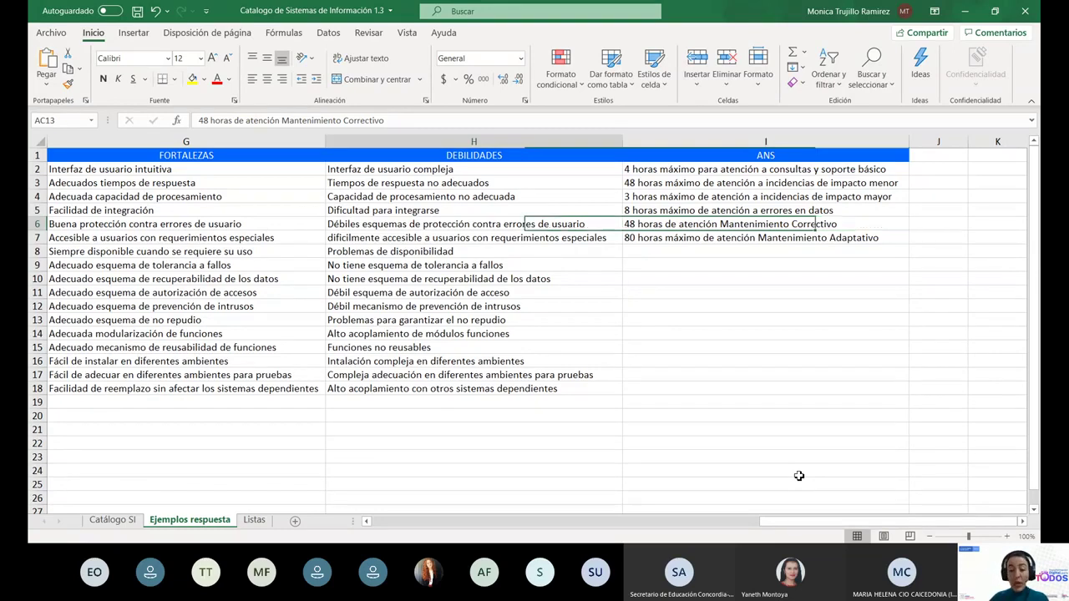
{"action": "key", "text": "Left"}
{"action": "key", "text": "Left"}
{"action": "key", "text": "Left"}
{"action": "key", "text": "Left"}
{"action": "key", "text": "Left"}
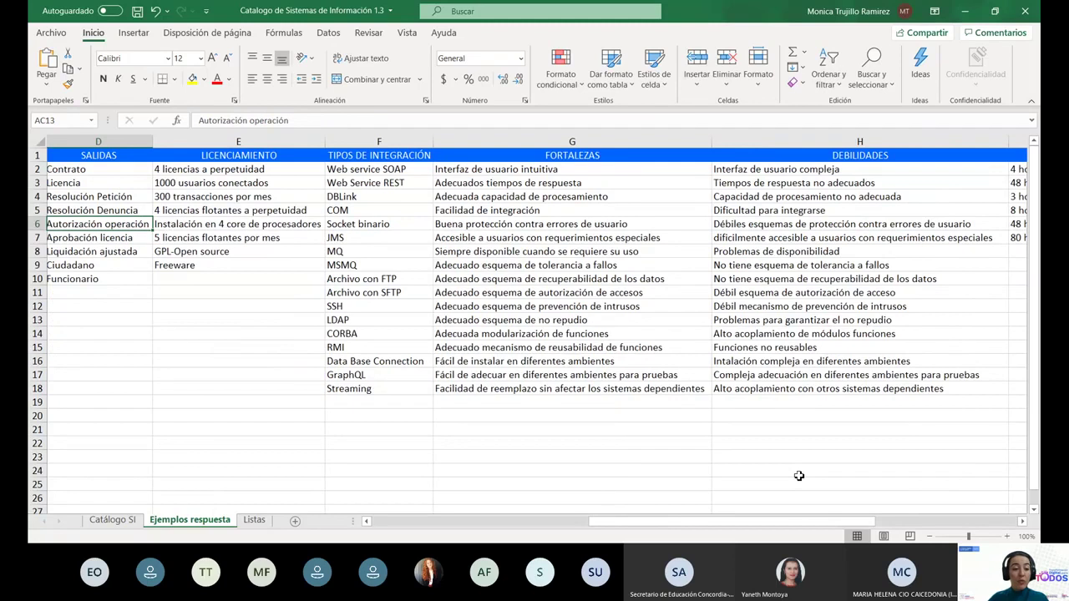
{"action": "key", "text": "Left"}
{"action": "key", "text": "Left"}
{"action": "key", "text": "Left"}
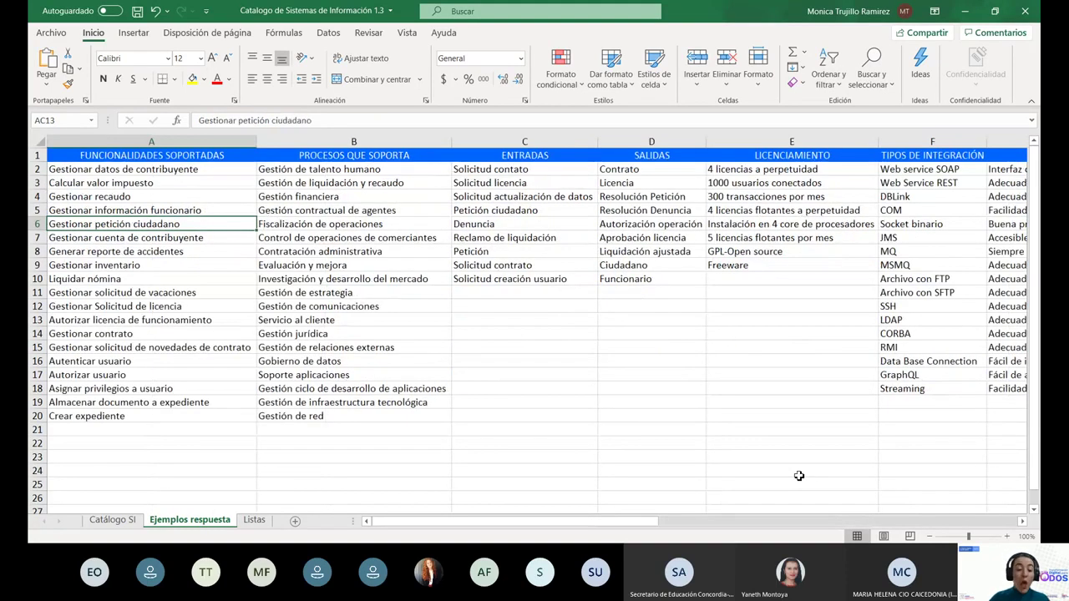
Enter 001 in the ID column of the first catalogue row, cell A10, on the Catálogo SI sheet.
{"action": "left_click", "coordinate": [113, 519]}
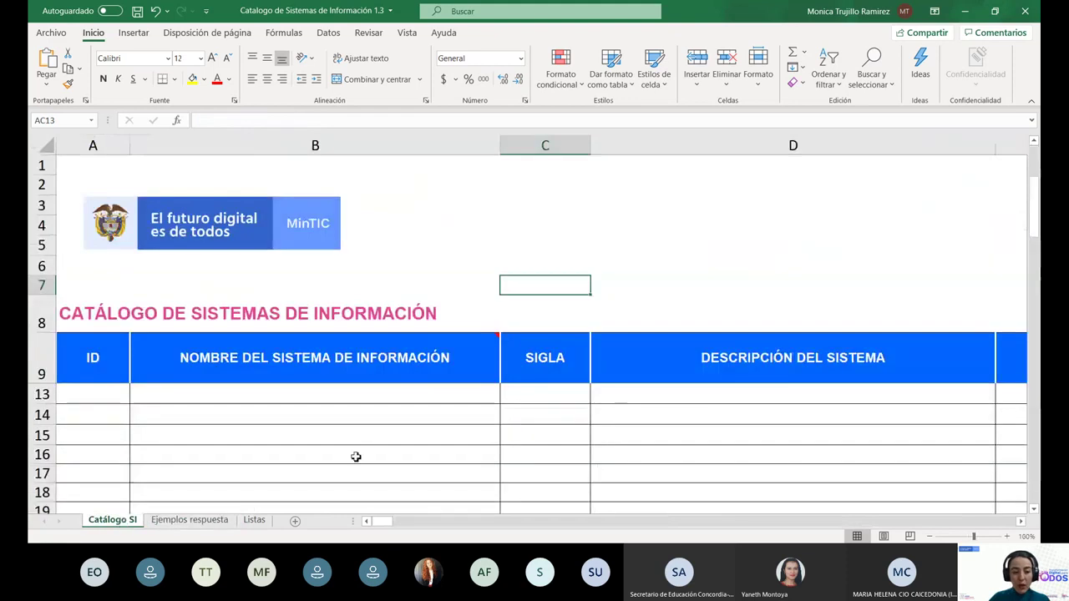
{"action": "scroll", "coordinate": [515, 451], "scroll_direction": "down", "scroll_amount": 2}
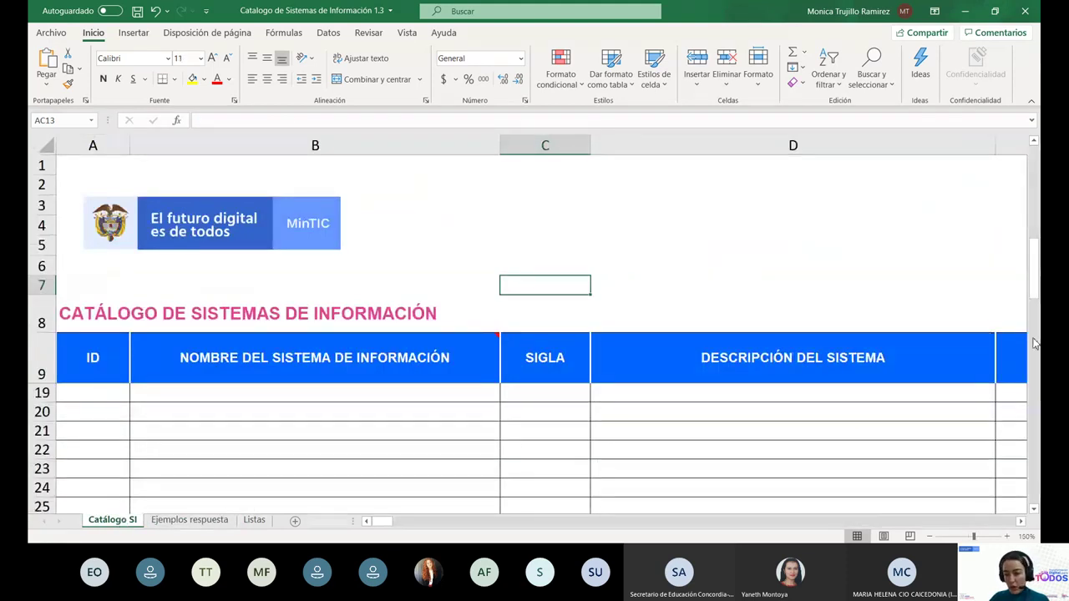
{"action": "mouse_move", "coordinate": [1033, 267]}
{"action": "left_mouse_down"}
{"action": "mouse_move", "coordinate": [1034, 278]}
{"action": "mouse_move", "coordinate": [1034, 261]}
{"action": "left_mouse_up"}
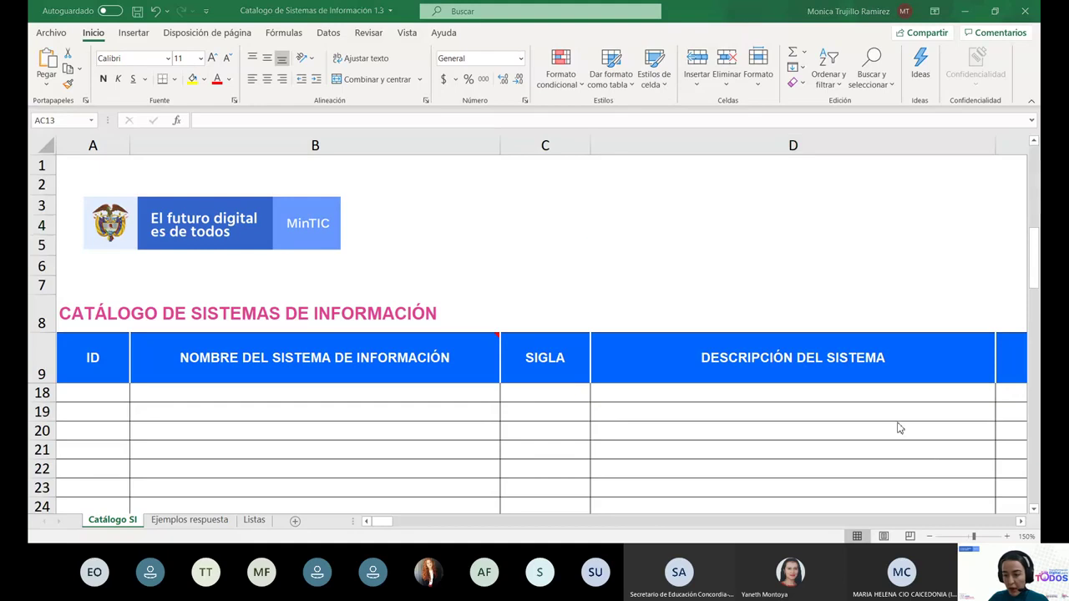
{"action": "scroll", "coordinate": [1033, 514], "scroll_direction": "down", "scroll_amount": 1}
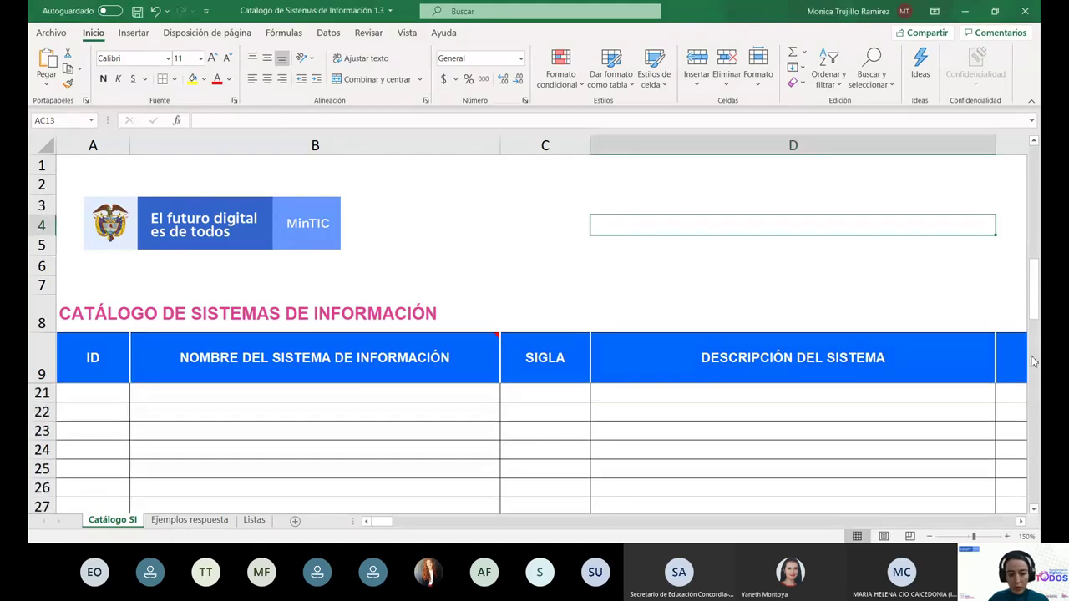
{"action": "scroll", "coordinate": [1033, 361], "scroll_direction": "up", "scroll_amount": 4}
{"action": "left_click", "coordinate": [105, 400]}
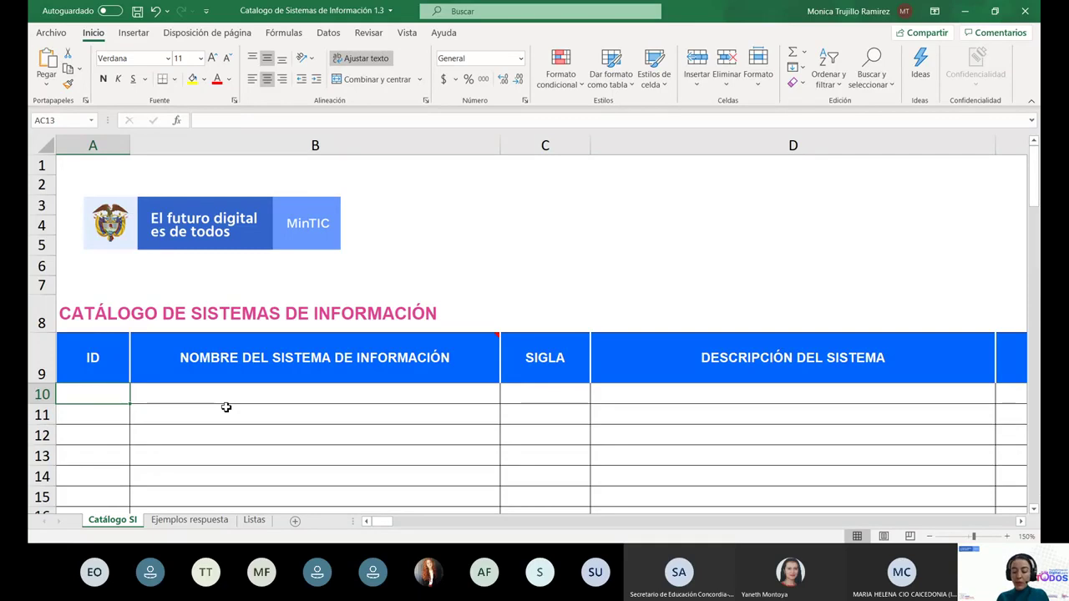
{"action": "type", "text": "00"}
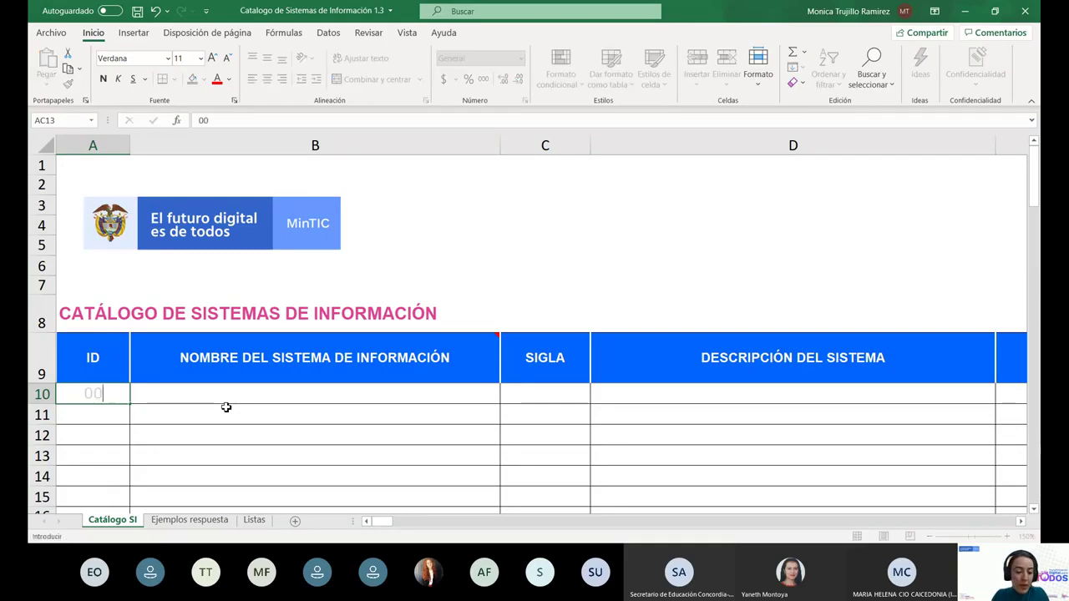
{"action": "type", "text": "1"}
{"action": "key", "text": "ctrl+Return"}
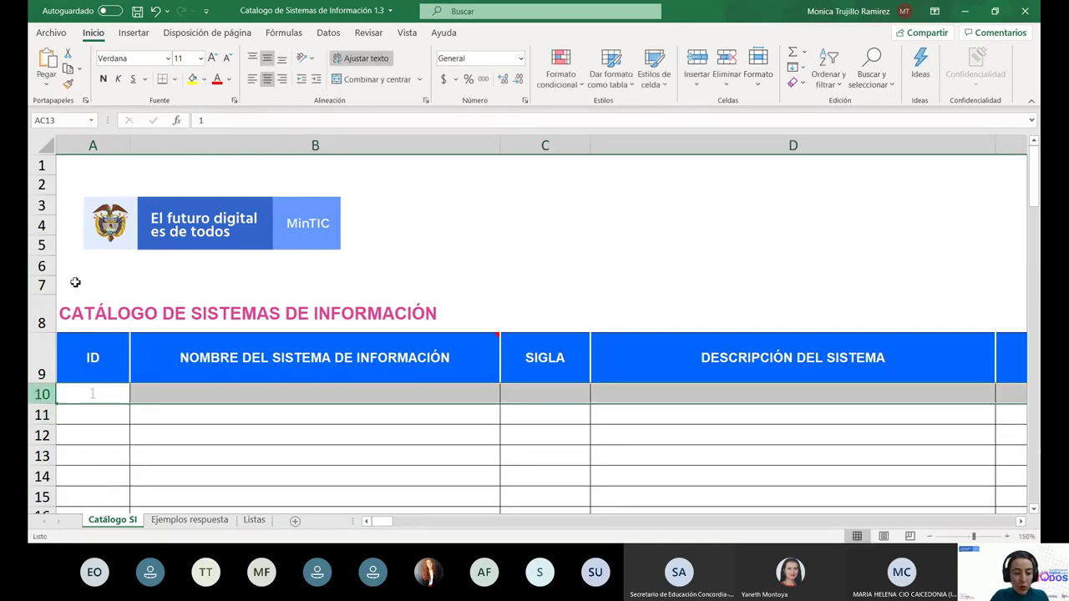
Set the font colour of row 10 to black and change its ID entry to ID001.
{"action": "left_click", "coordinate": [228, 78]}
{"action": "left_click", "coordinate": [225, 104]}
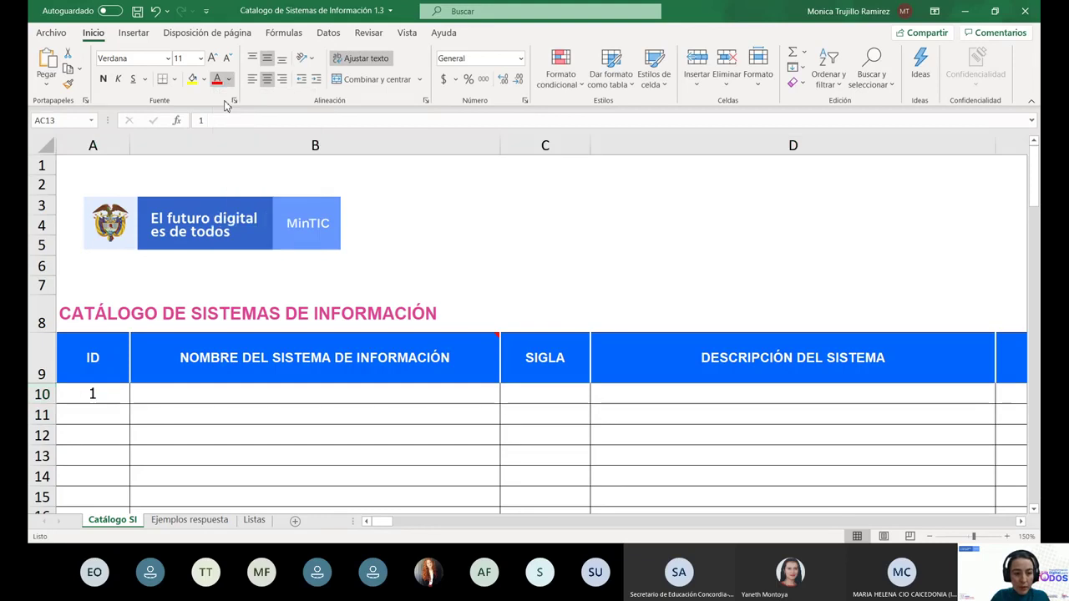
{"action": "left_click", "coordinate": [295, 122]}
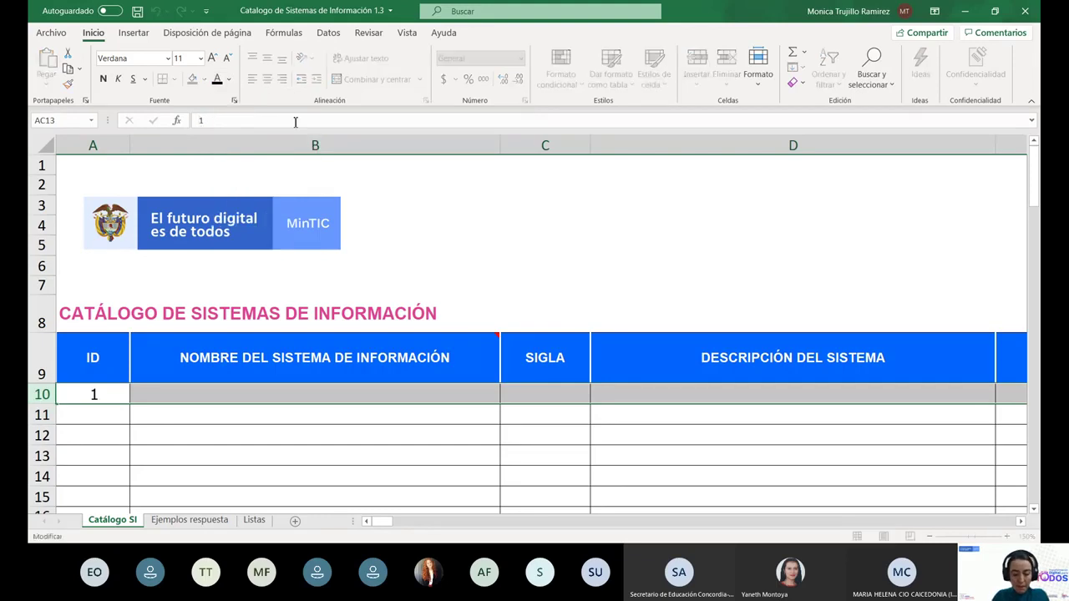
{"action": "type", "text": "ID"}
{"action": "type", "text": "00"}
{"action": "key", "text": "Return"}
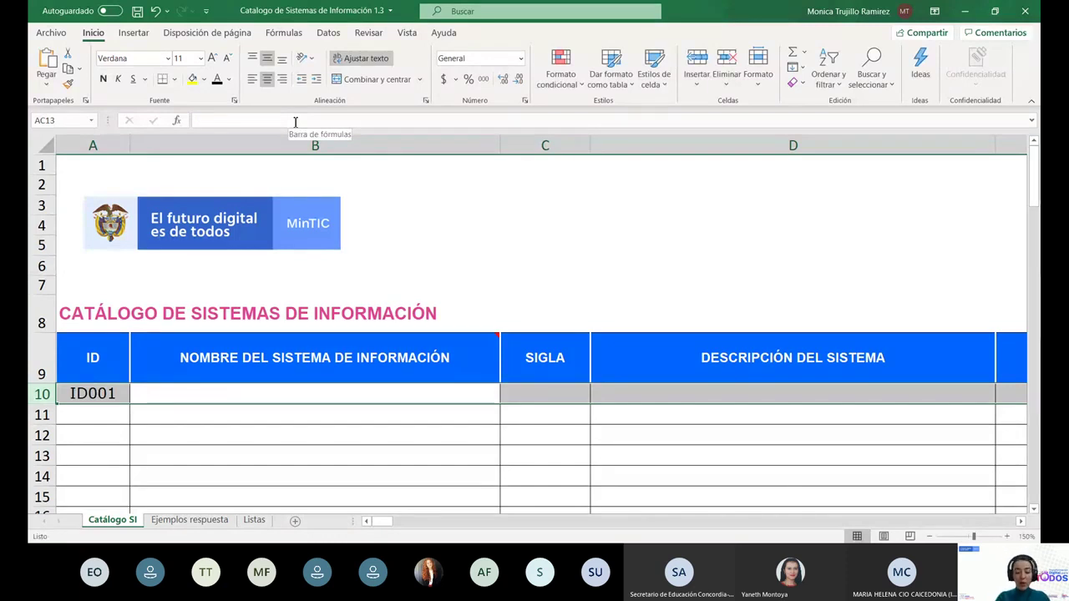
Enter SISTEMA DE GESTIÓN PQRS as the information system name for ID001.
{"action": "type", "text": "Si"}
{"action": "key", "text": "BackSpace"}
{"action": "key", "text": "BackSpace"}
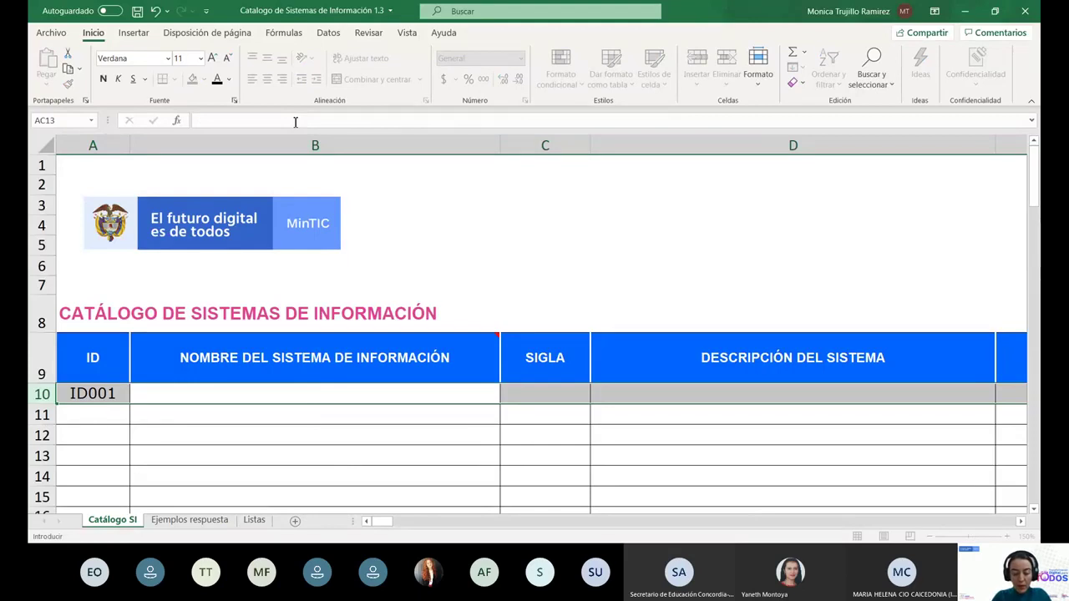
{"action": "type", "text": "SISTEMA DE R"}
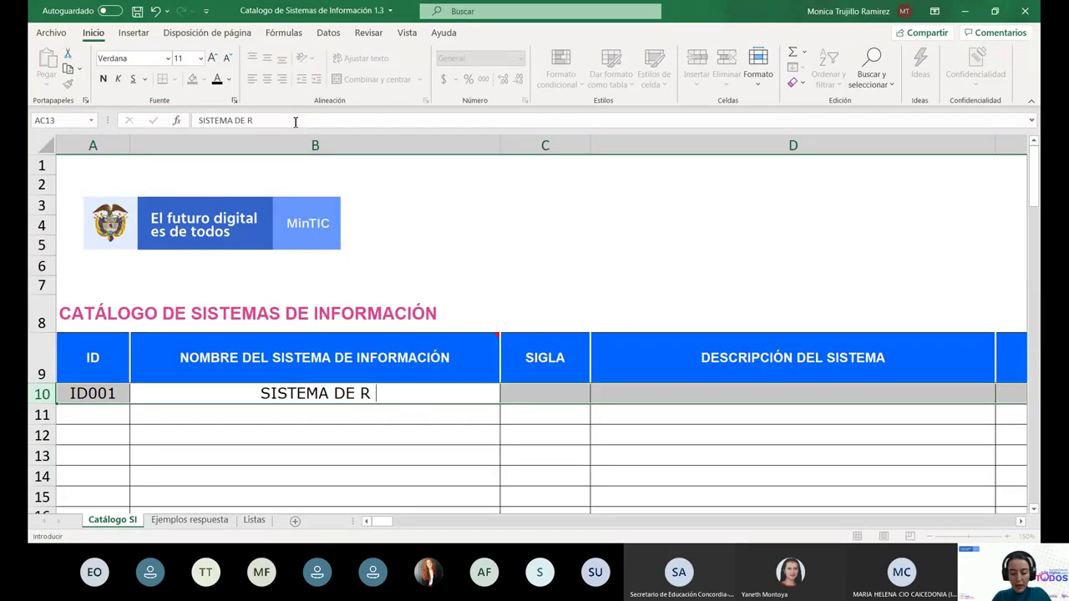
{"action": "key", "text": "BackSpace"}
{"action": "type", "text": "G"}
{"action": "key", "text": "BackSpace"}
{"action": "key", "text": "BackSpace"}
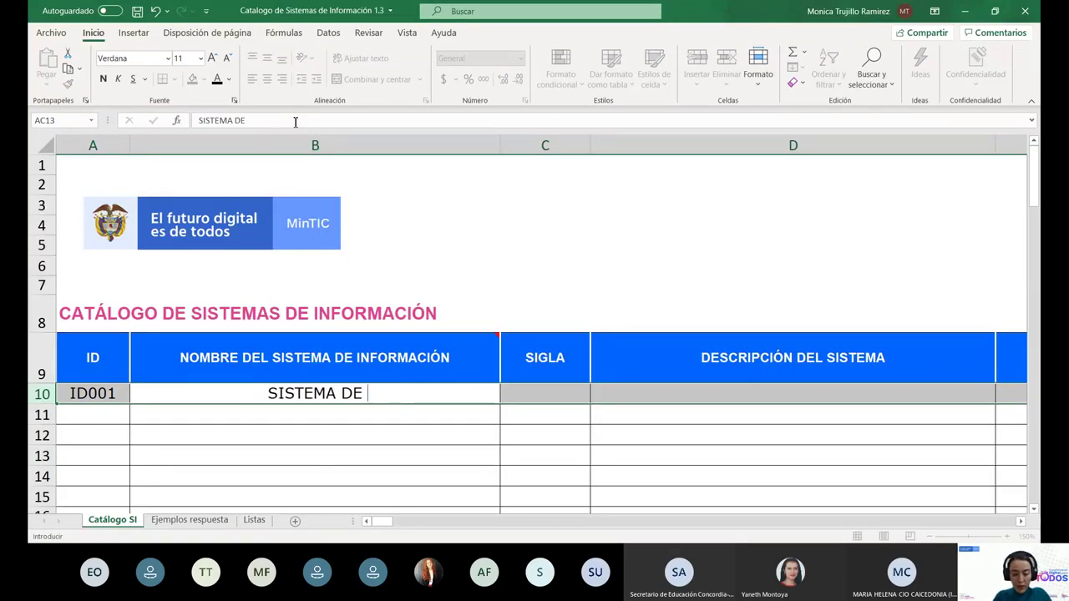
{"action": "type", "text": "GESTIÓN "}
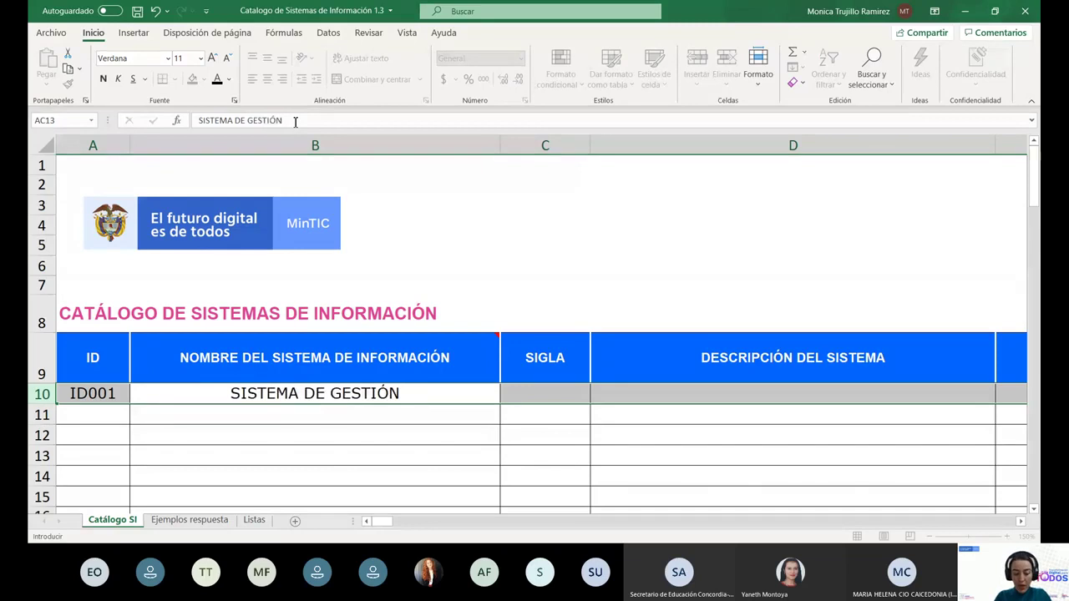
{"action": "type", "text": "P"}
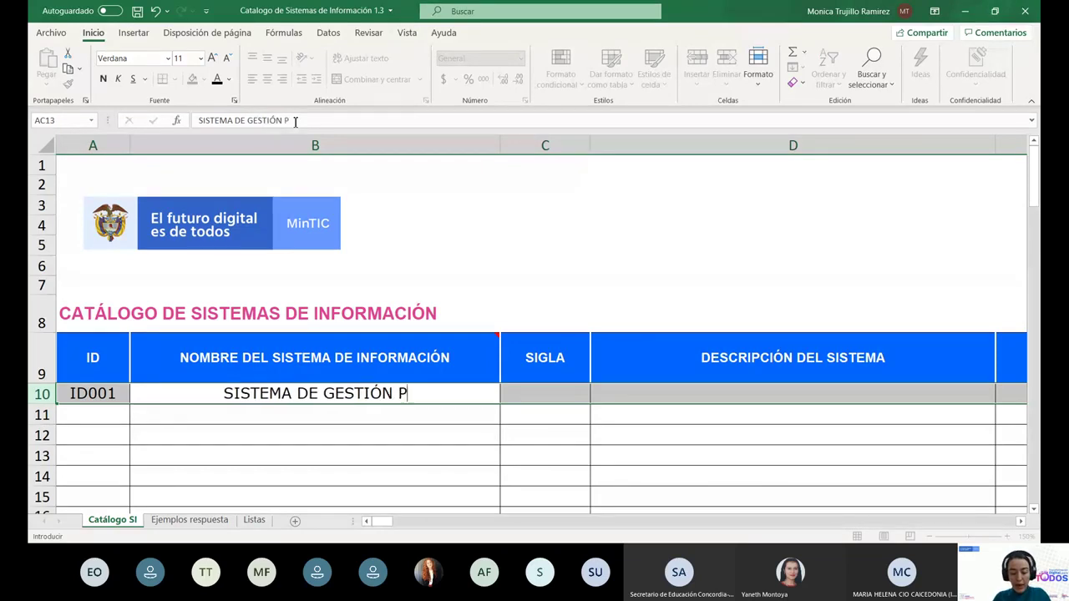
{"action": "type", "text": "QRS"}
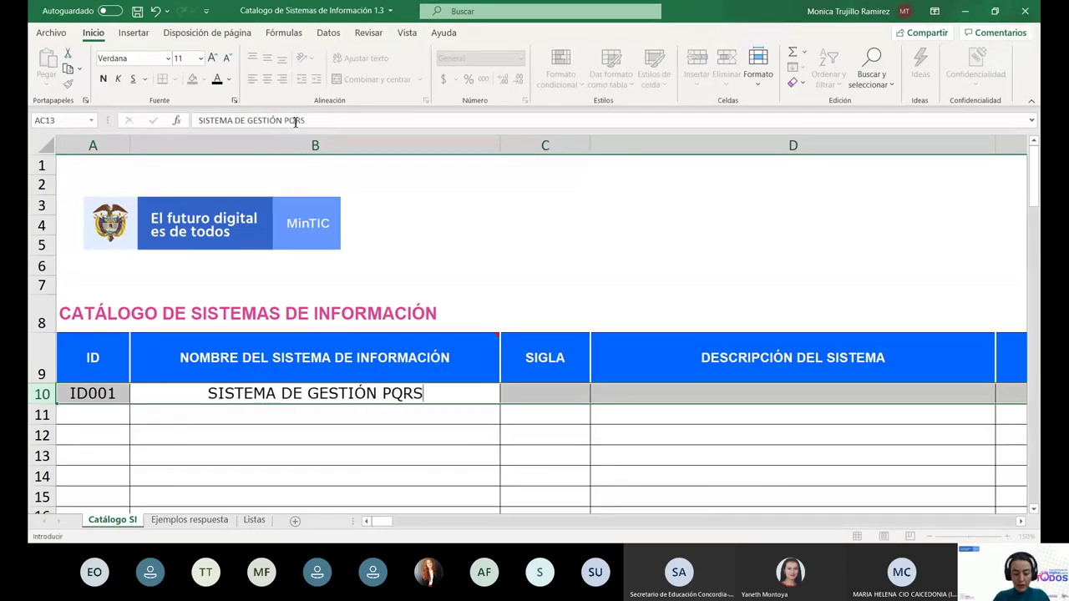
{"action": "key", "text": "Tab"}
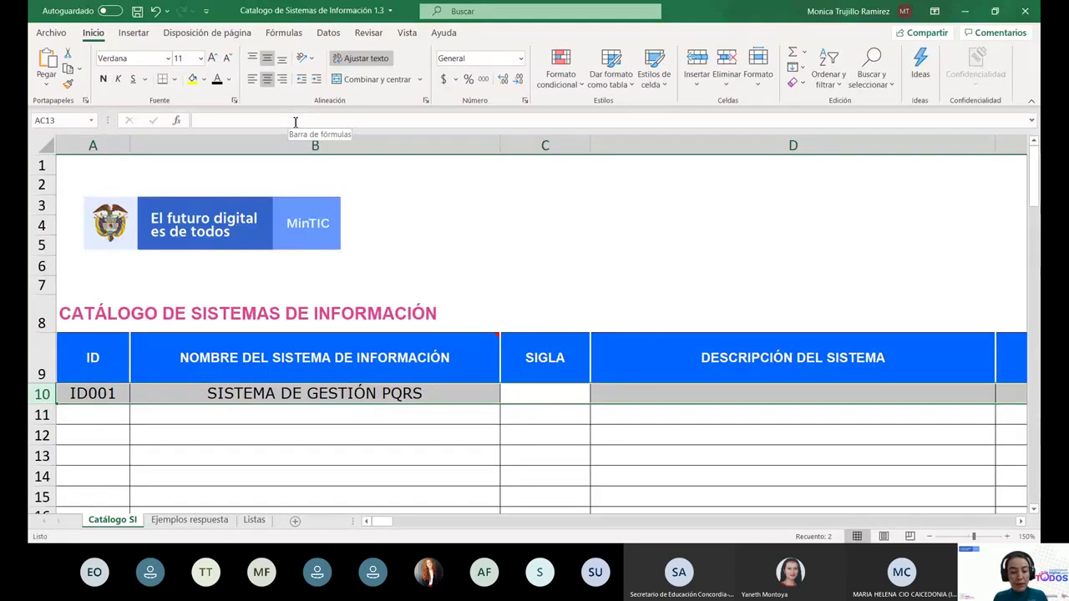
Enter SPQRS as the SIGLA of the PQRS management system in row 10.
{"action": "type", "text": "SIGLA"}
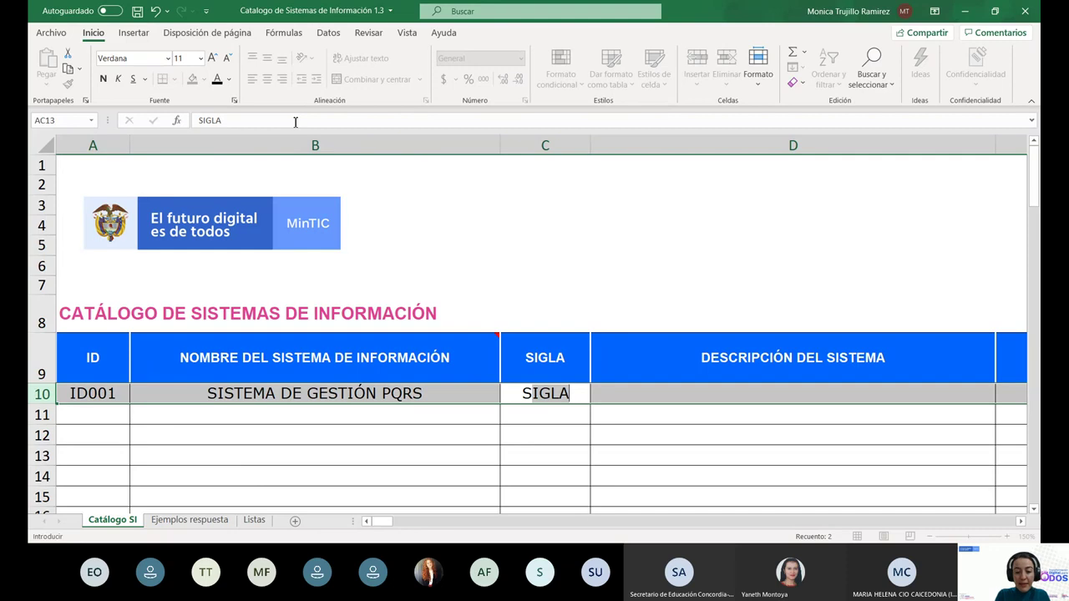
{"action": "key", "text": "BackSpace"}
{"action": "key", "text": "BackSpace"}
{"action": "key", "text": "BackSpace"}
{"action": "key", "text": "BackSpace"}
{"action": "type", "text": "G"}
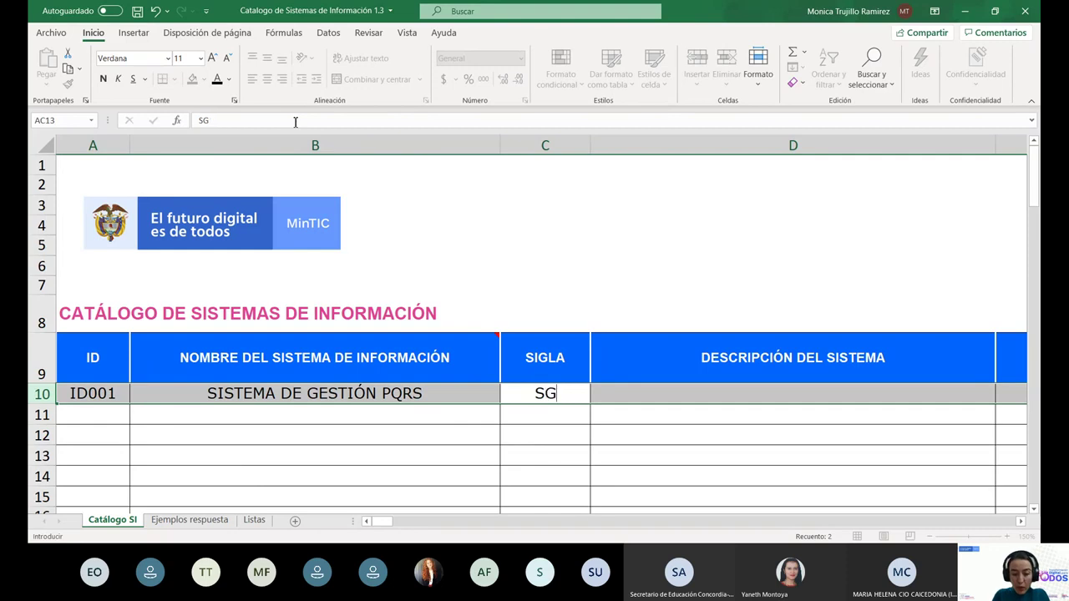
{"action": "key", "text": "BackSpace"}
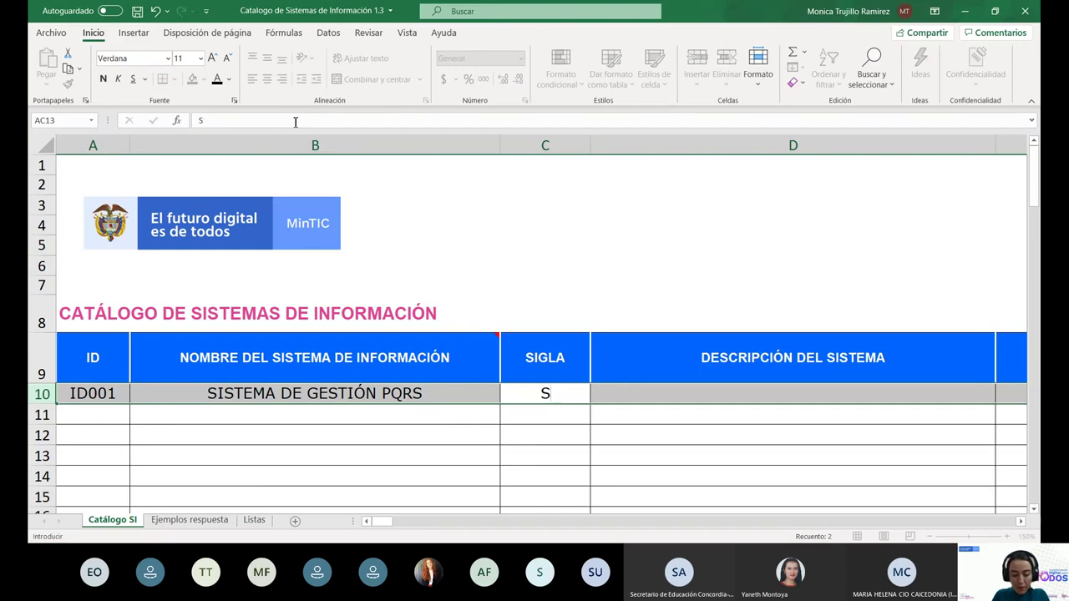
{"action": "type", "text": "PQRS"}
{"action": "key", "text": "Tab"}
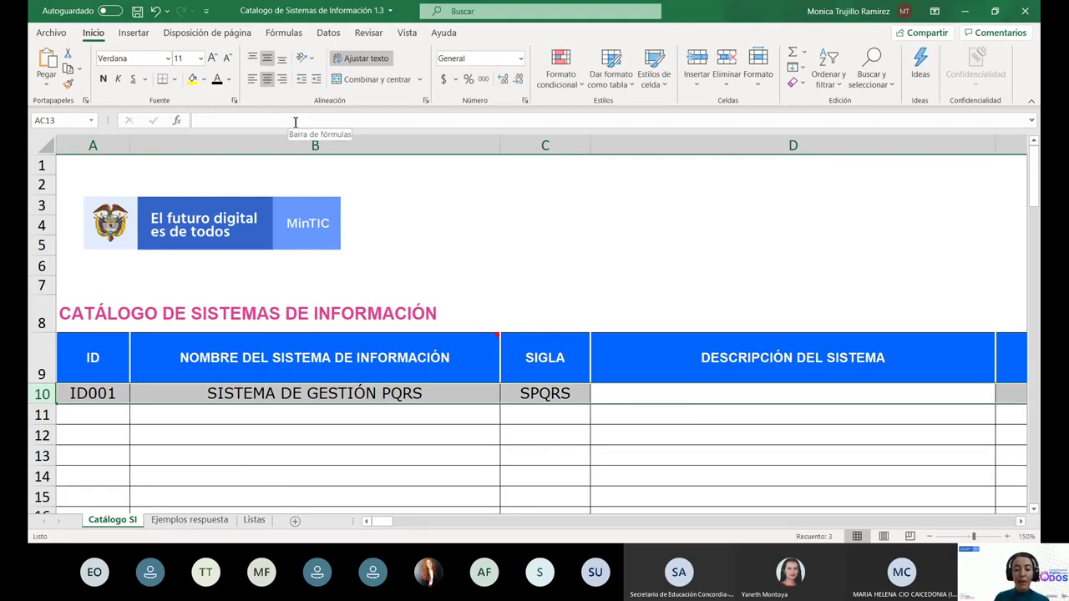
Copy the text "Gestionar petición ciudadano" from the Ejemplos respuesta sheet into the DESCRIPCIÓN DEL SISTEMA cell of row 10 on Catálogo SI.
{"action": "left_click", "coordinate": [172, 522]}
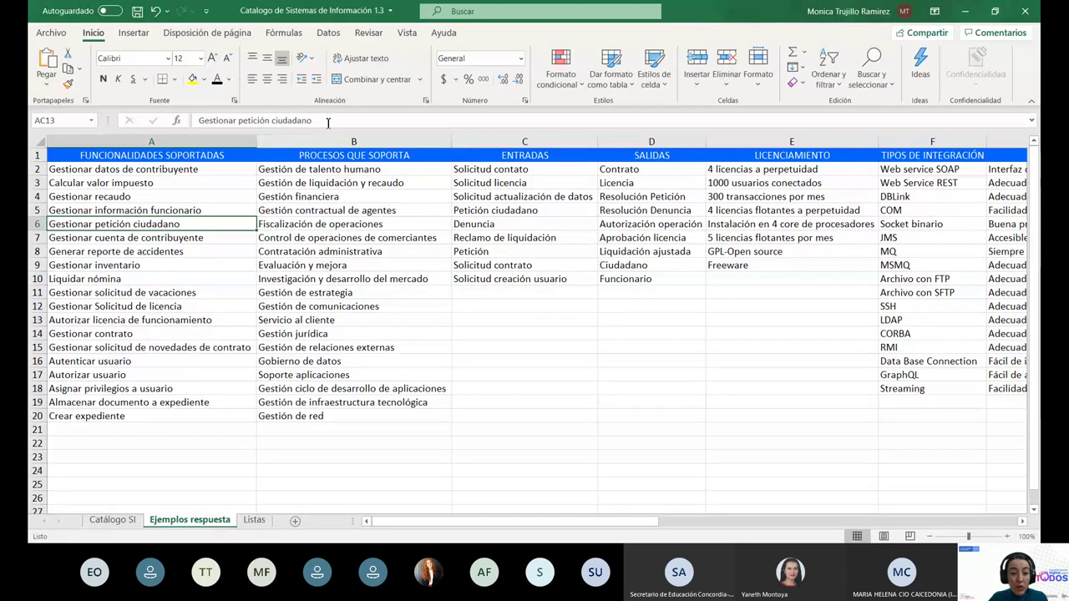
{"action": "triple_click", "coordinate": [191, 122]}
{"action": "key", "text": "ctrl+c"}
{"action": "left_click", "coordinate": [112, 520]}
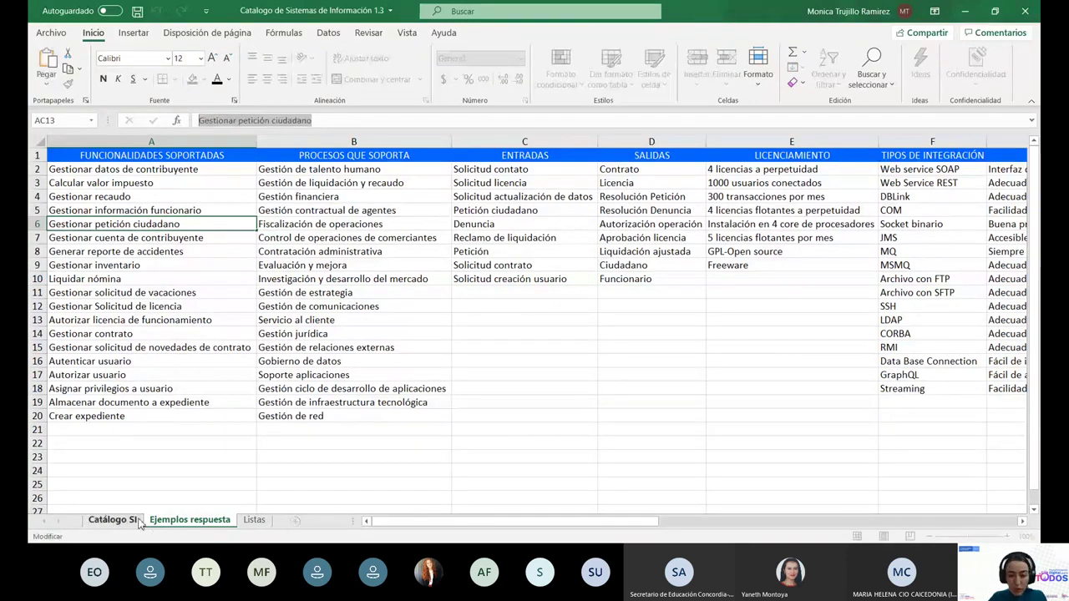
{"action": "left_click", "coordinate": [344, 117]}
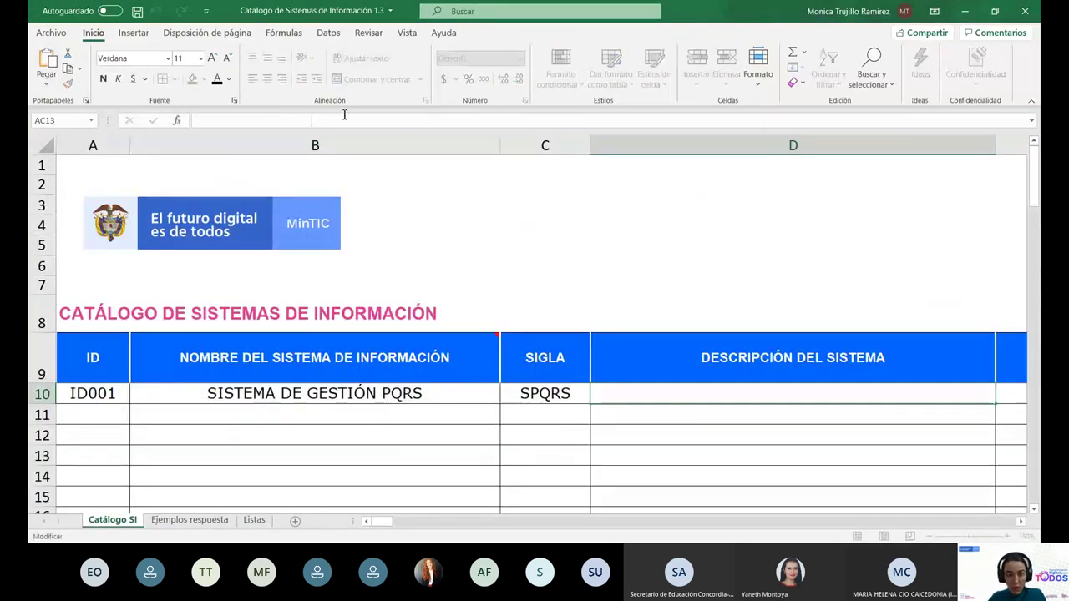
{"action": "key", "text": "ctrl+v"}
{"action": "key", "text": "Return"}
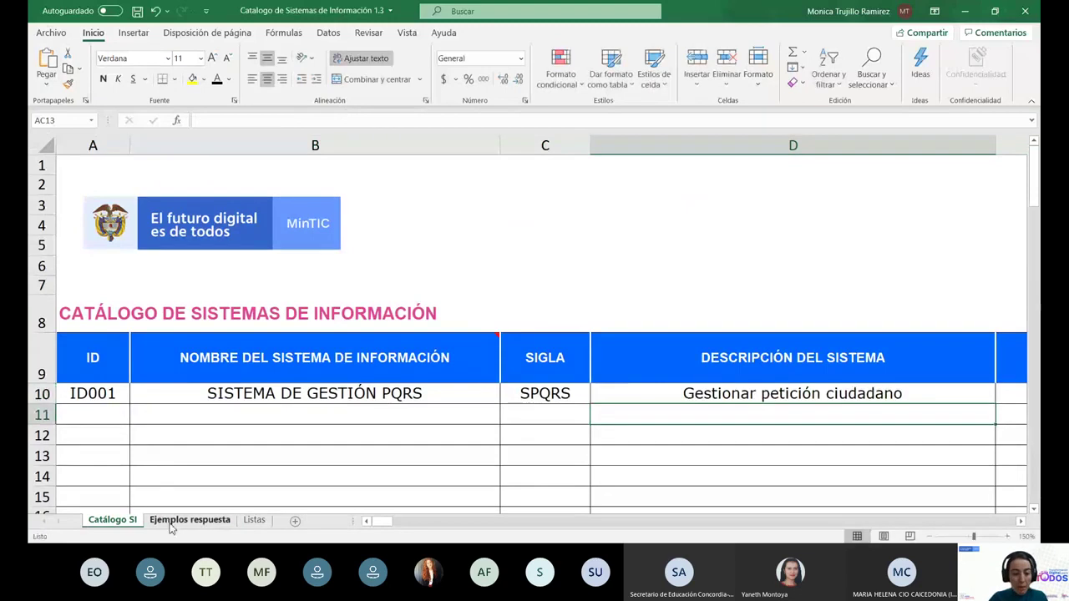
Check the example functionalities in Ejemplos respuesta, and add the line "Crer PQRS" above "Gestionar petición ciudadano" in cell D10 of Catálogo SI.
{"action": "left_click", "coordinate": [175, 521]}
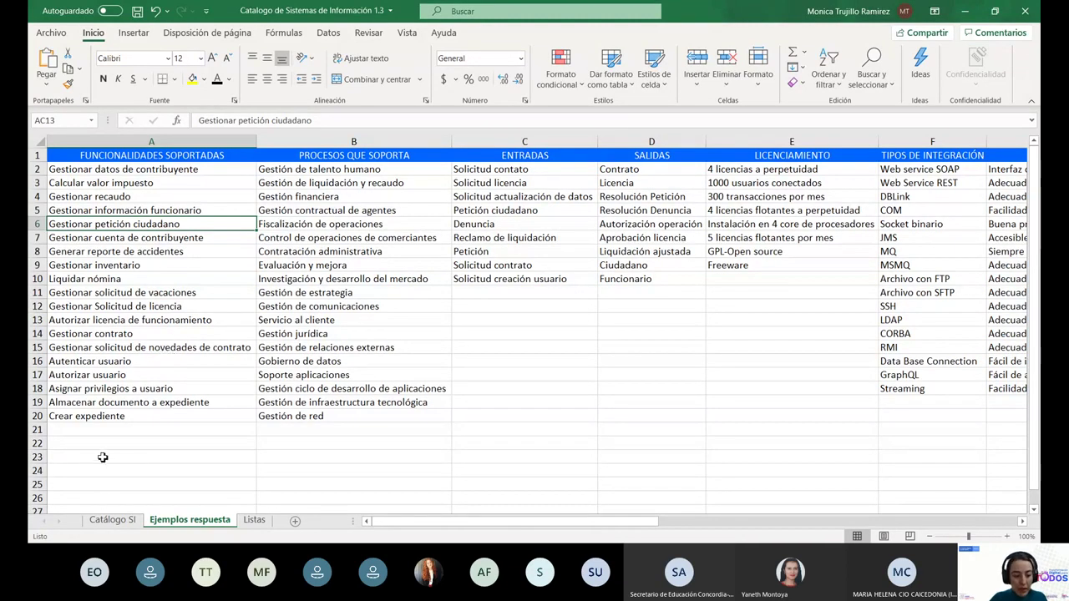
{"action": "left_click", "coordinate": [113, 429]}
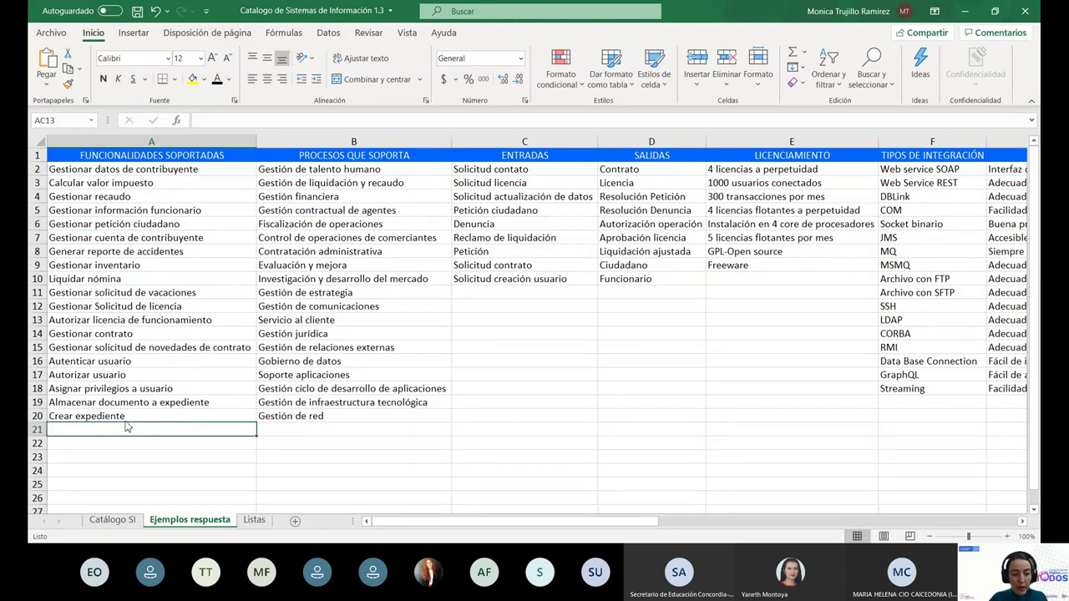
{"action": "left_click", "coordinate": [113, 519]}
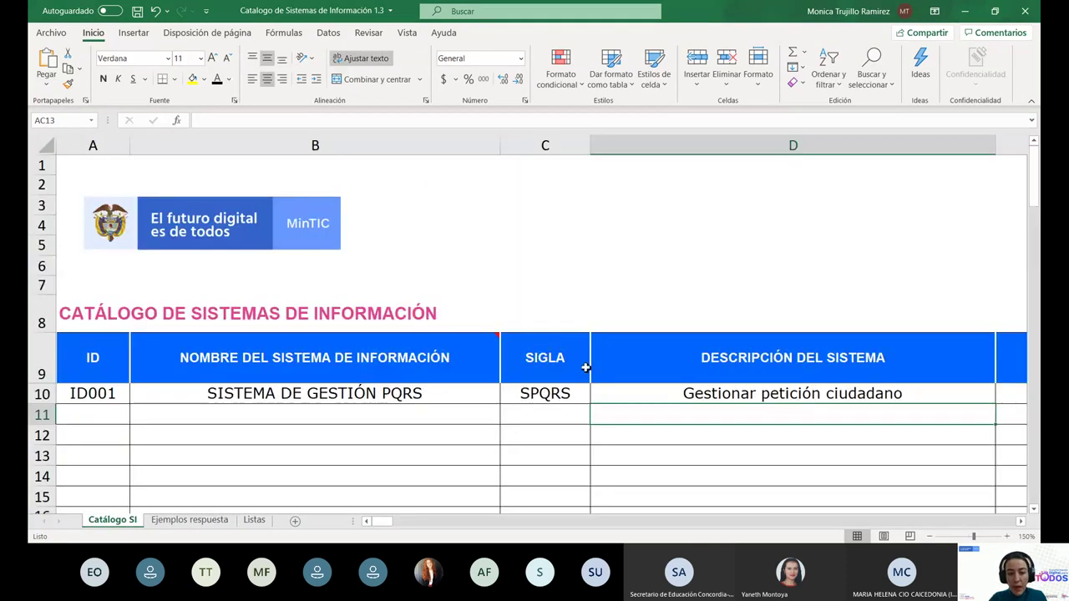
{"action": "left_click", "coordinate": [627, 394]}
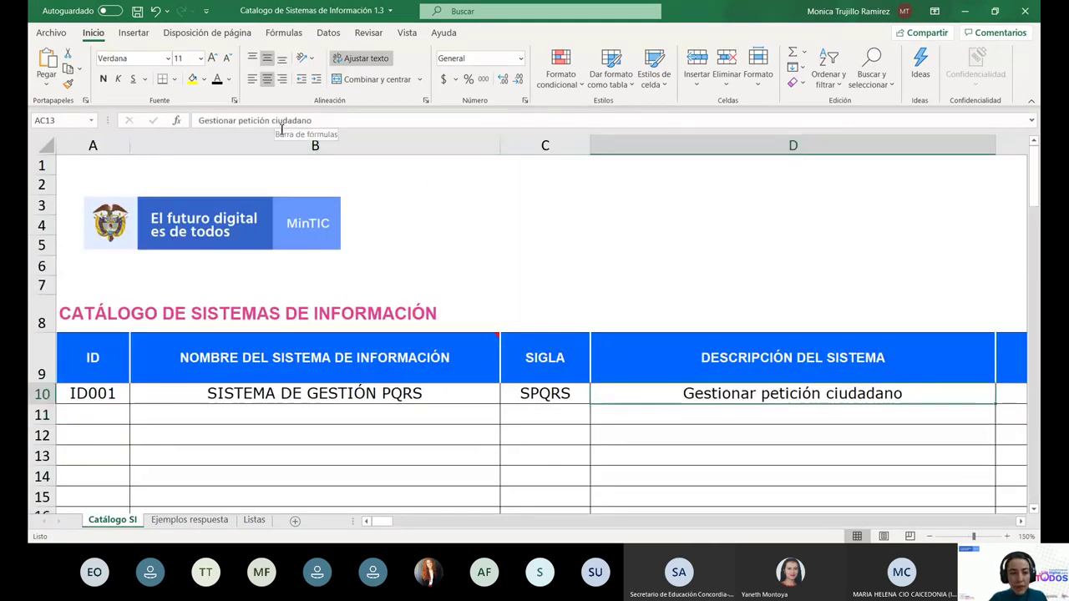
{"action": "left_click", "coordinate": [199, 122]}
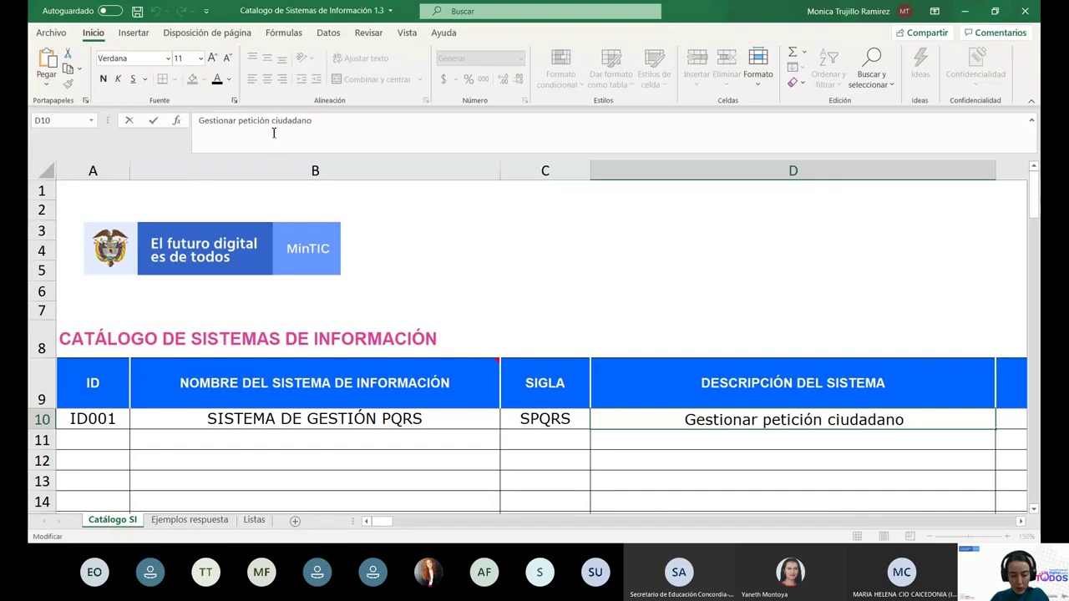
{"action": "type", "text": "cREAR"}
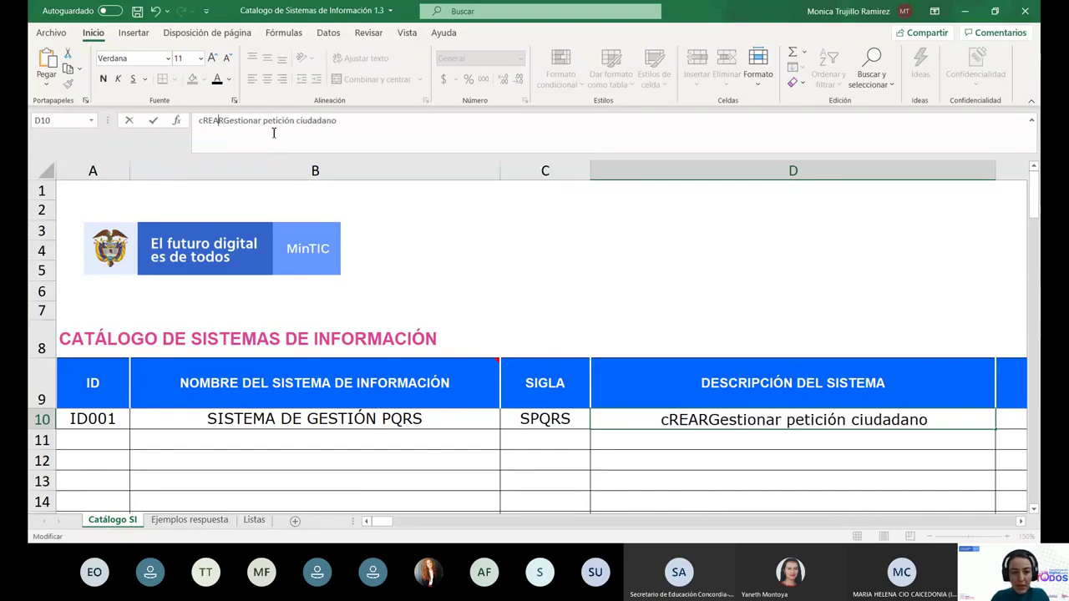
{"action": "key", "text": "BackSpace"}
{"action": "key", "text": "BackSpace"}
{"action": "key", "text": "BackSpace"}
{"action": "key", "text": "BackSpace"}
{"action": "key", "text": "BackSpace"}
{"action": "type", "text": "Crer"}
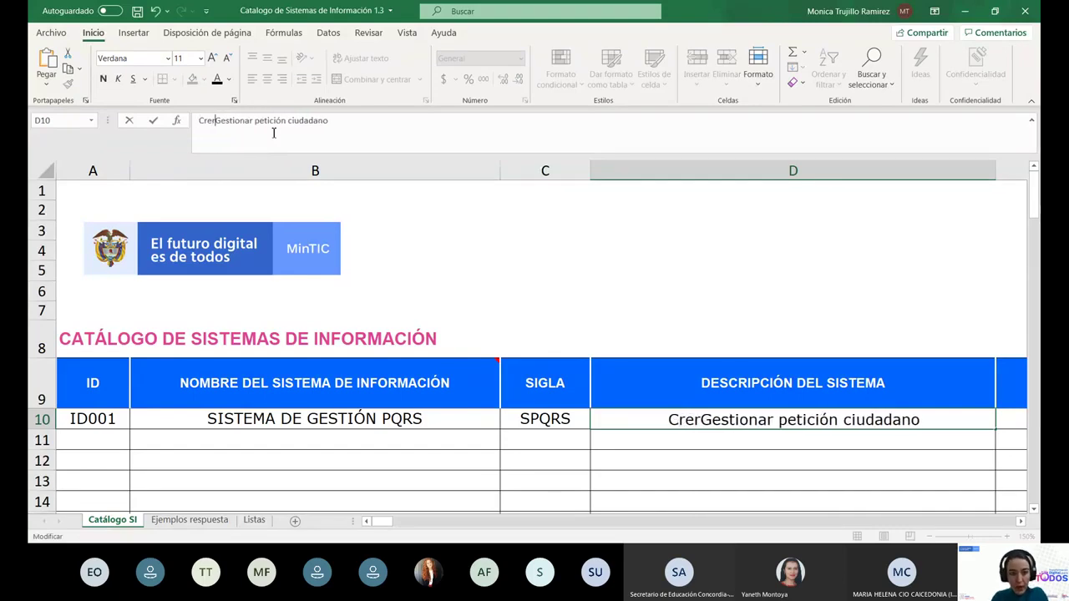
{"action": "type", "text": " PQRS"}
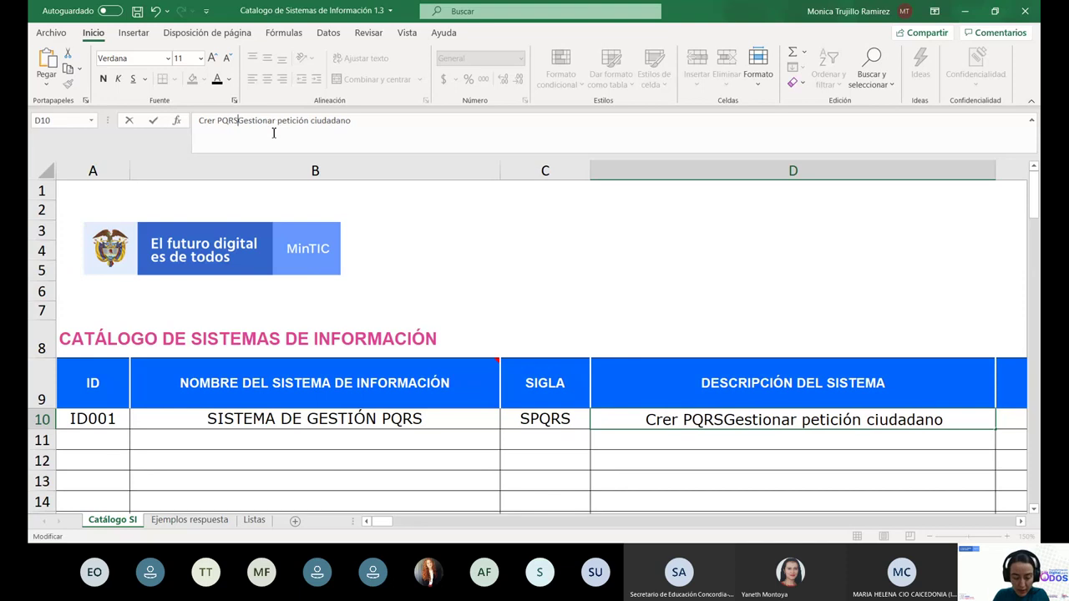
{"action": "key", "text": "alt+Return"}
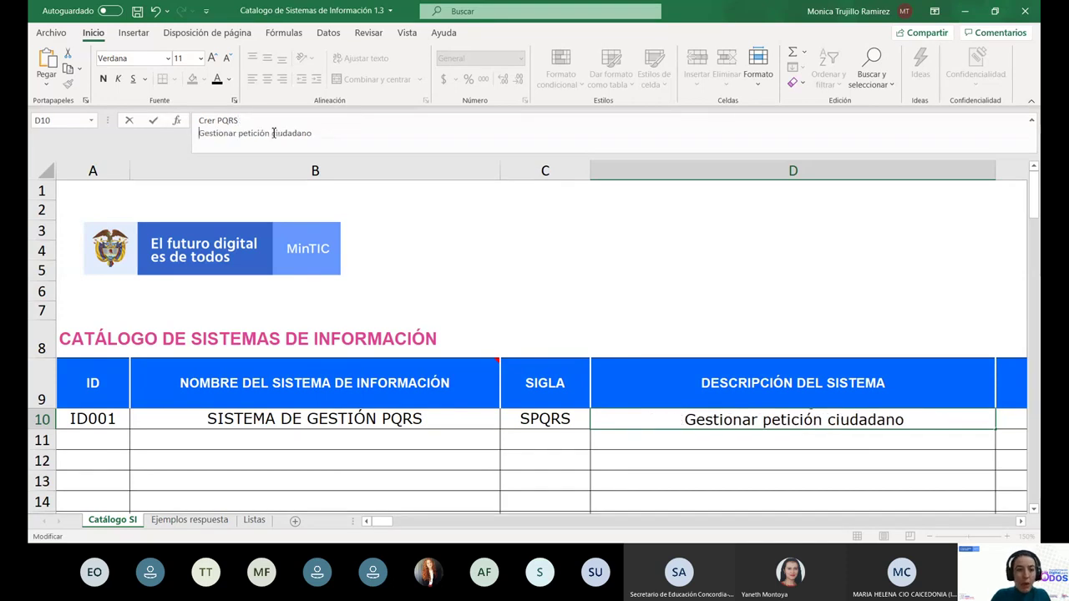
Add "Enviar respuesta PQRS" on a new line below "Gestionar petición ciudadano" in cell D10.
{"action": "left_click", "coordinate": [327, 134]}
{"action": "key", "text": "alt+Return"}
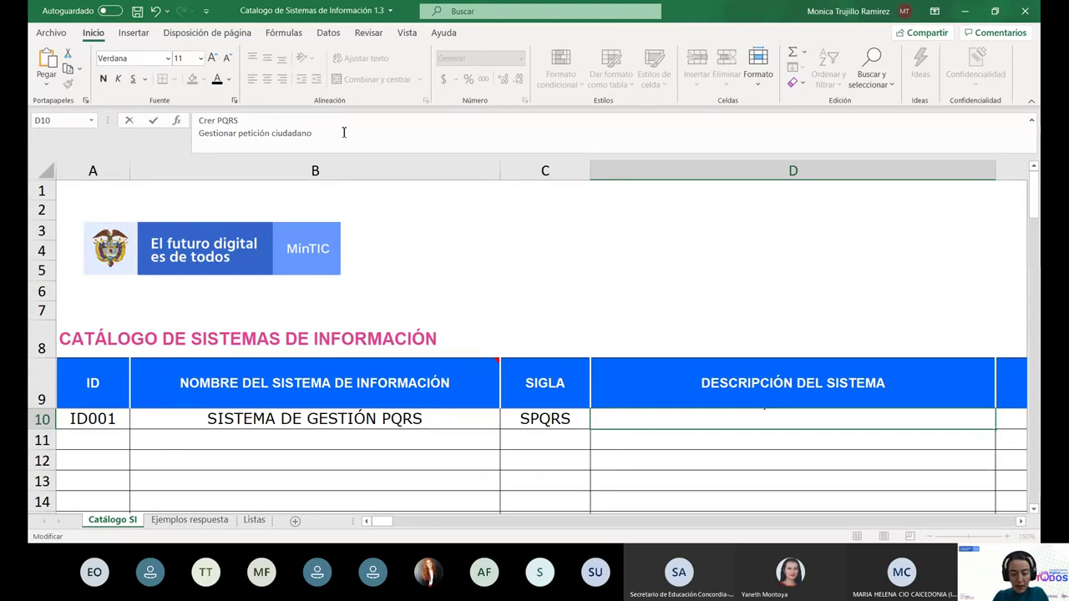
{"action": "type", "text": "Enviar re"}
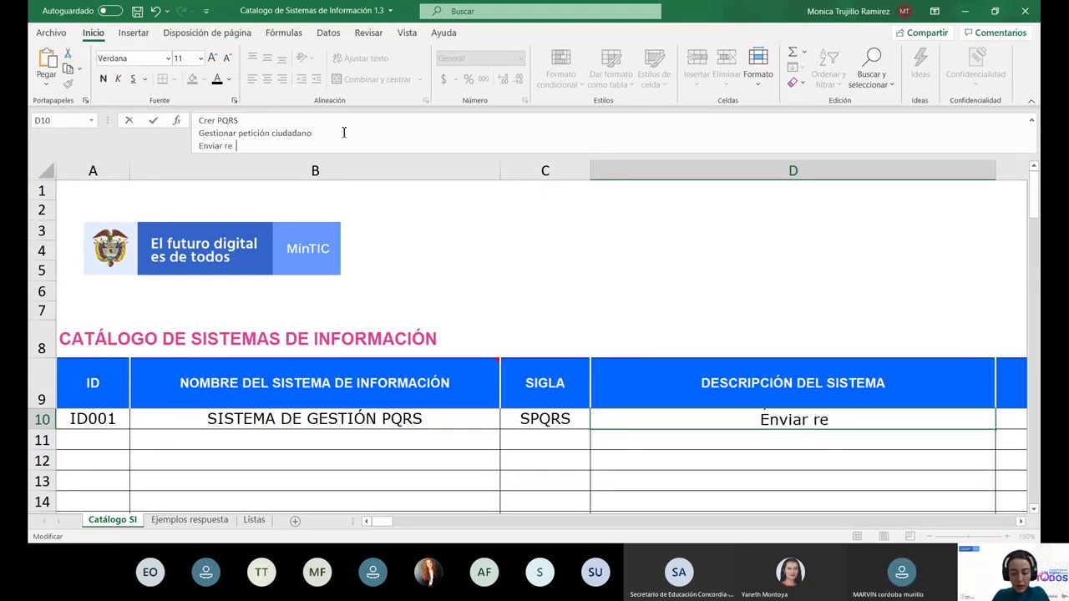
{"action": "type", "text": "spuesta PQRS"}
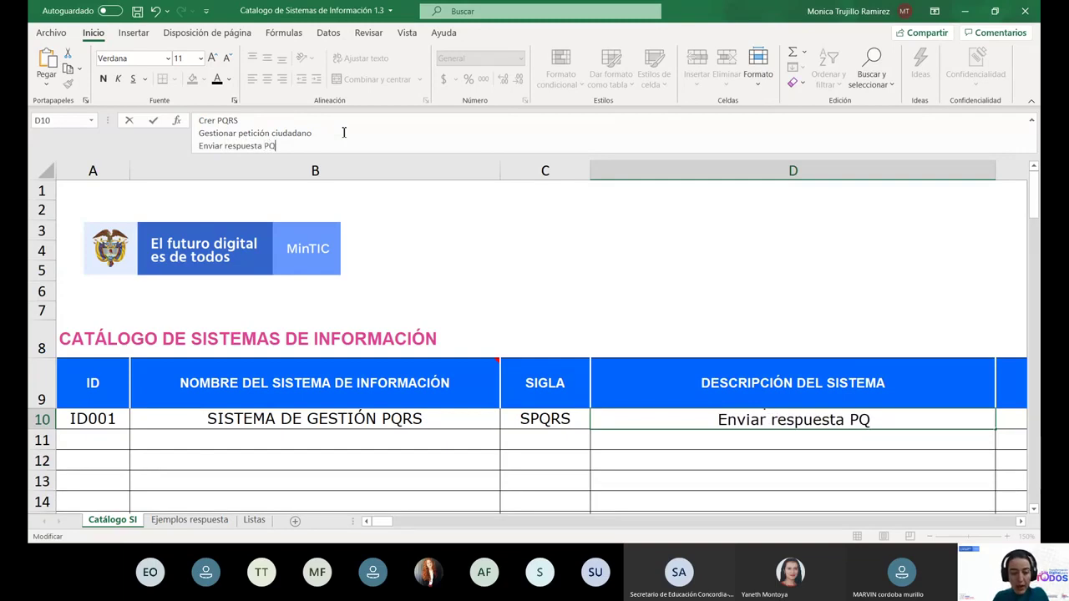
Insert "Autorizar usuarios" as the first line of cell D10, above "Crer PQRS".
{"action": "left_click", "coordinate": [198, 120]}
{"action": "key", "text": "alt+Return"}
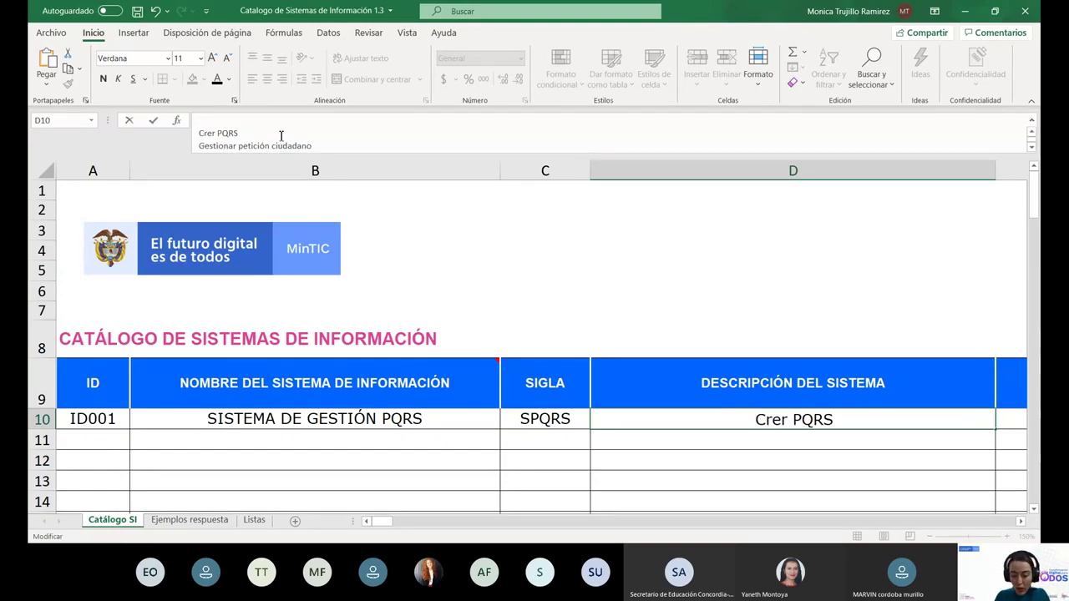
{"action": "key", "text": "Up"}
{"action": "type", "text": "Autoriz"}
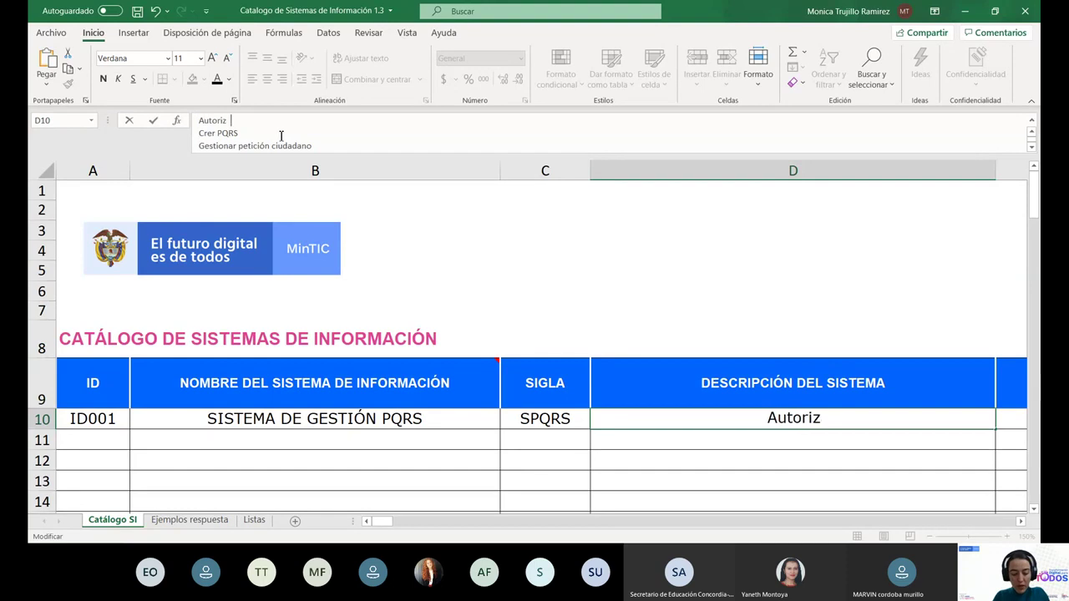
{"action": "type", "text": "ar usuarios"}
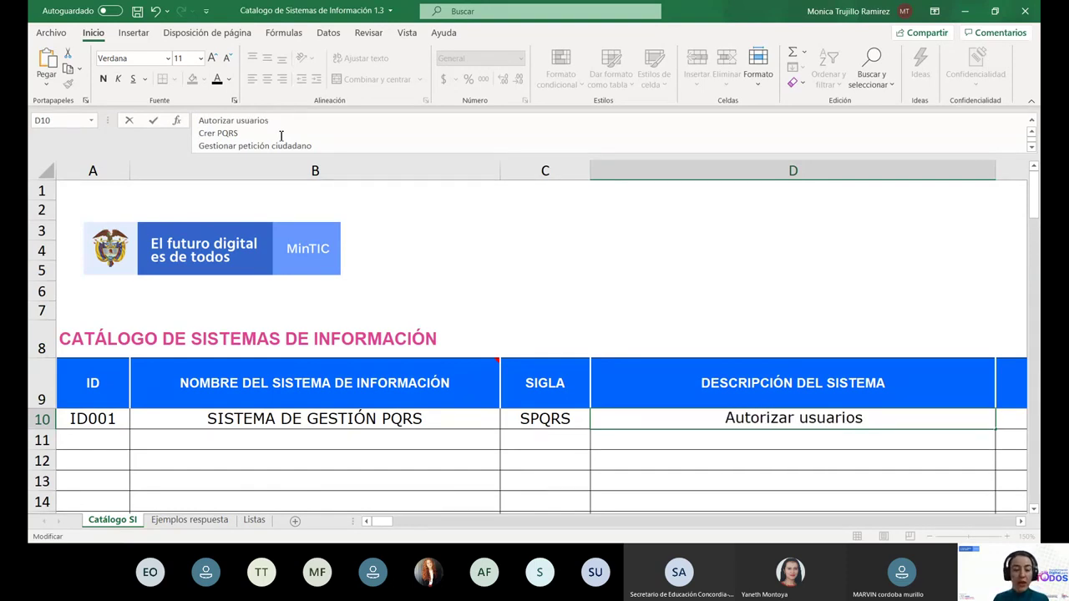
Append "Generar reportes PQRS" as the last line of cell D10 and commit the entry.
{"action": "key", "text": "Down"}
{"action": "key", "text": "Down"}
{"action": "key", "text": "Down"}
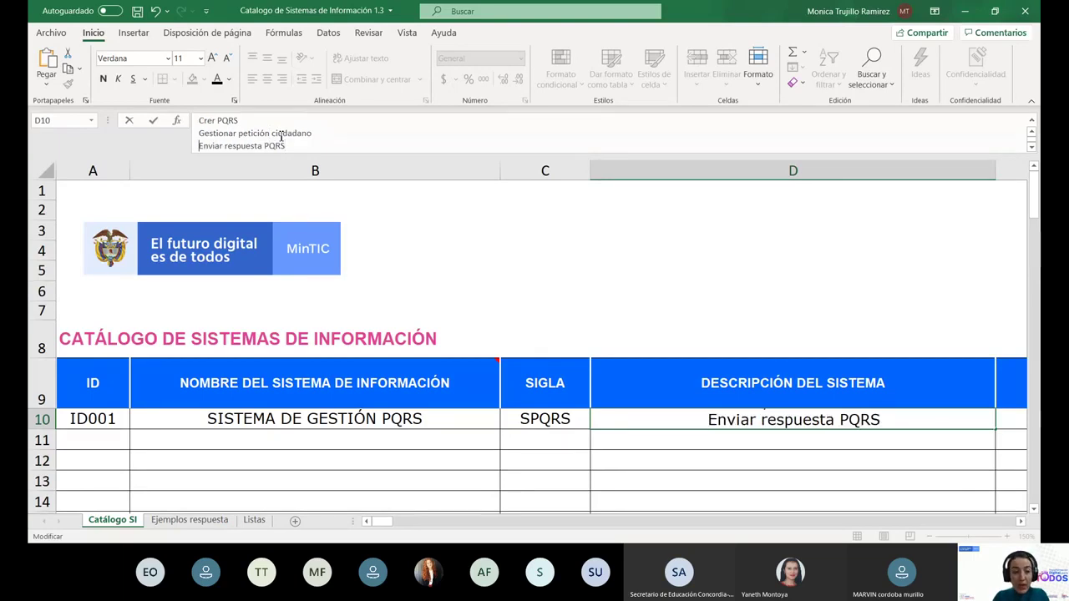
{"action": "key", "text": "alt+Return"}
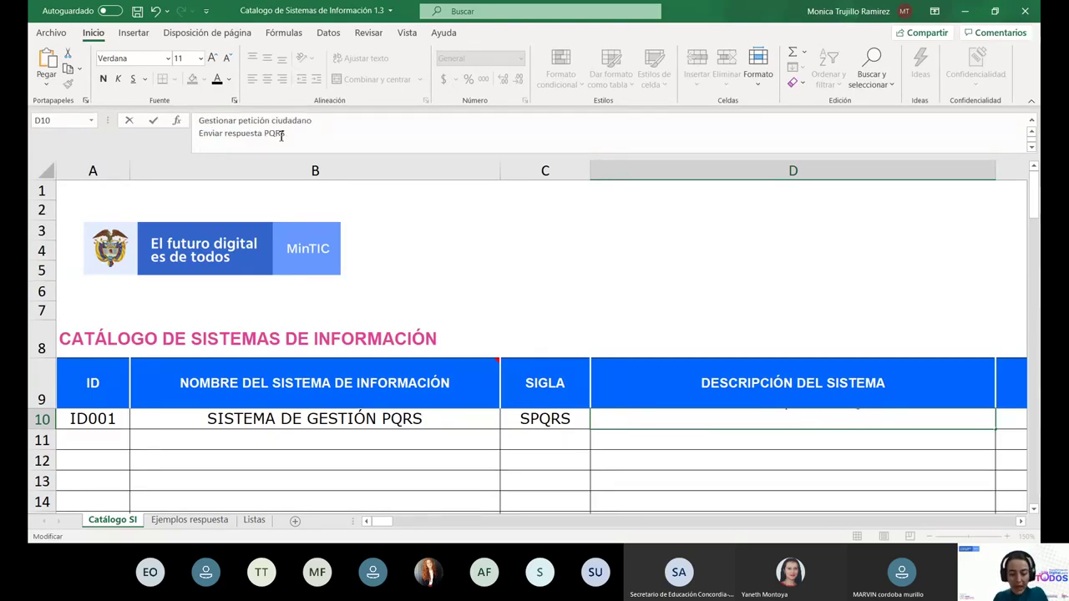
{"action": "type", "text": "Generar"}
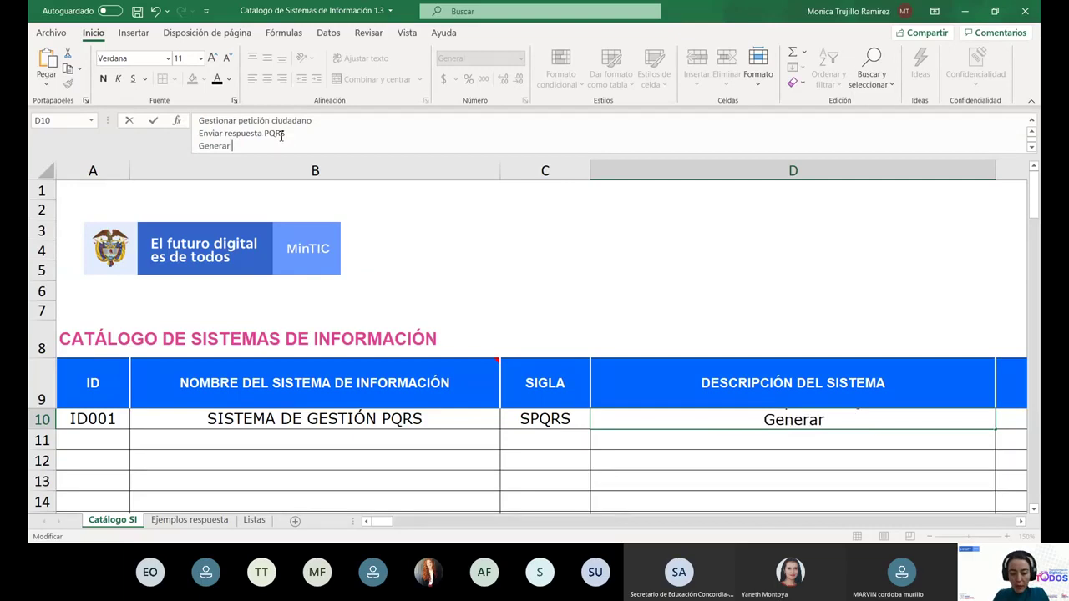
{"action": "type", "text": " reportes"}
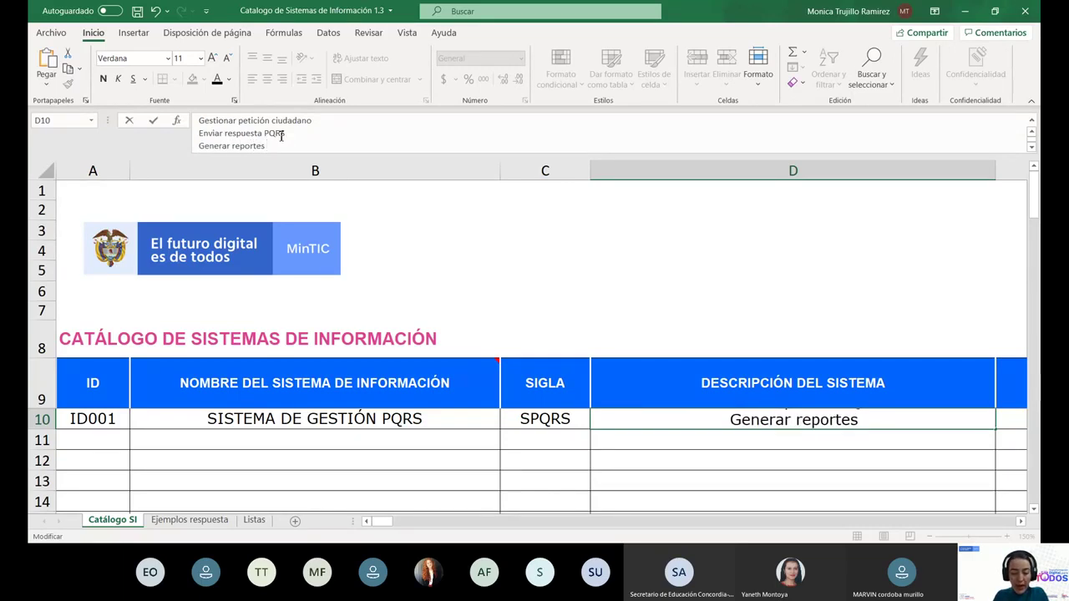
{"action": "type", "text": " PQRS"}
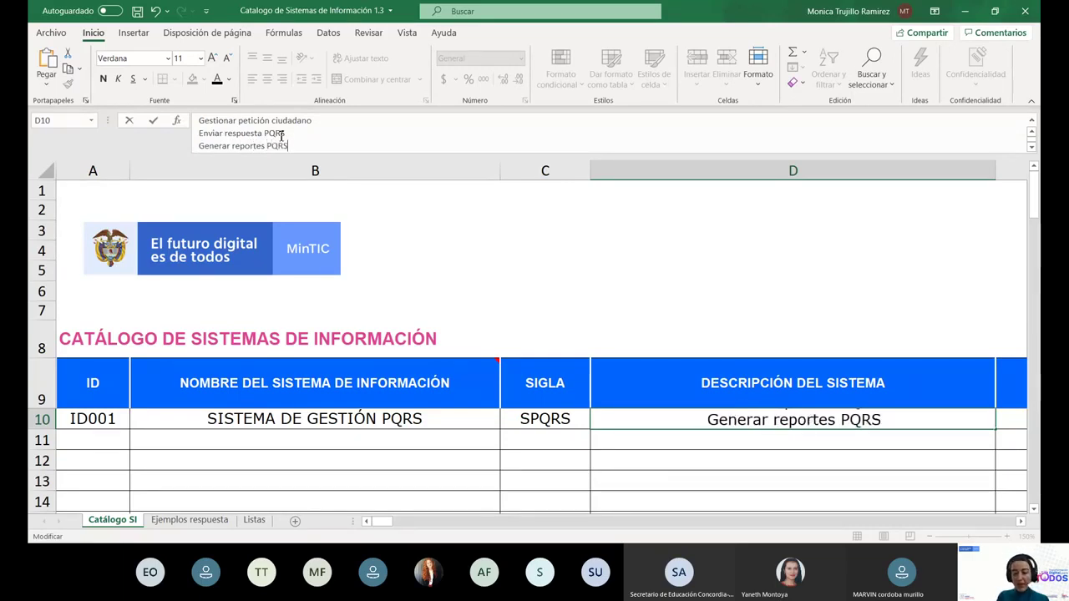
{"action": "key", "text": "Return"}
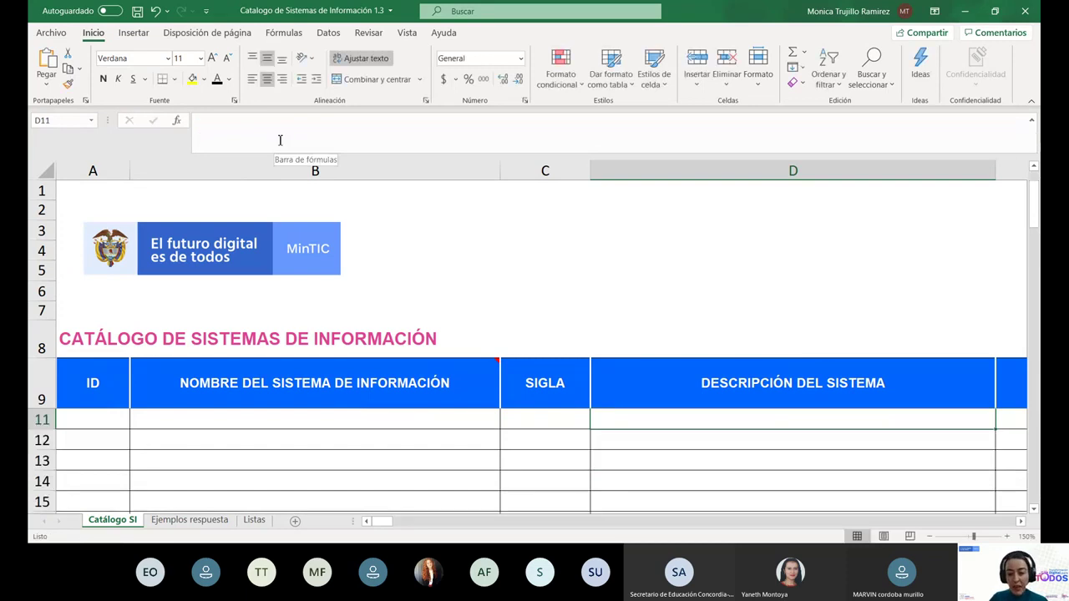
Move the functionality list from cell D10 to the FUNCIONALIDADES cell E10 and enlarge the formula bar to fit the whole list.
{"action": "left_click", "coordinate": [636, 424]}
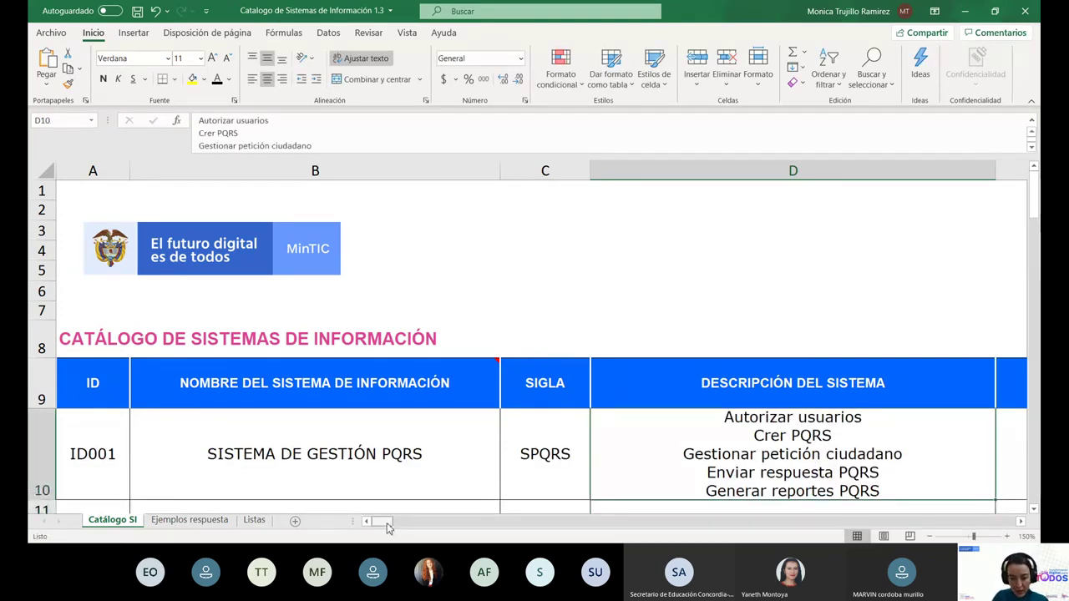
{"action": "left_click_drag", "start_coordinate": [386, 528], "coordinate": [451, 528]}
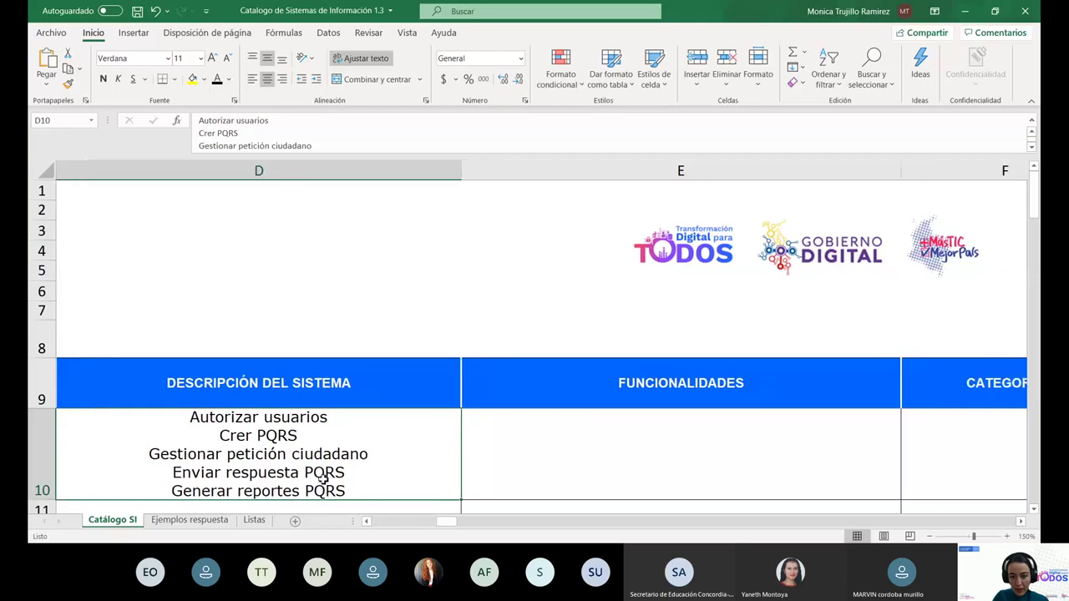
{"action": "left_click_drag", "start_coordinate": [368, 440], "coordinate": [488, 451]}
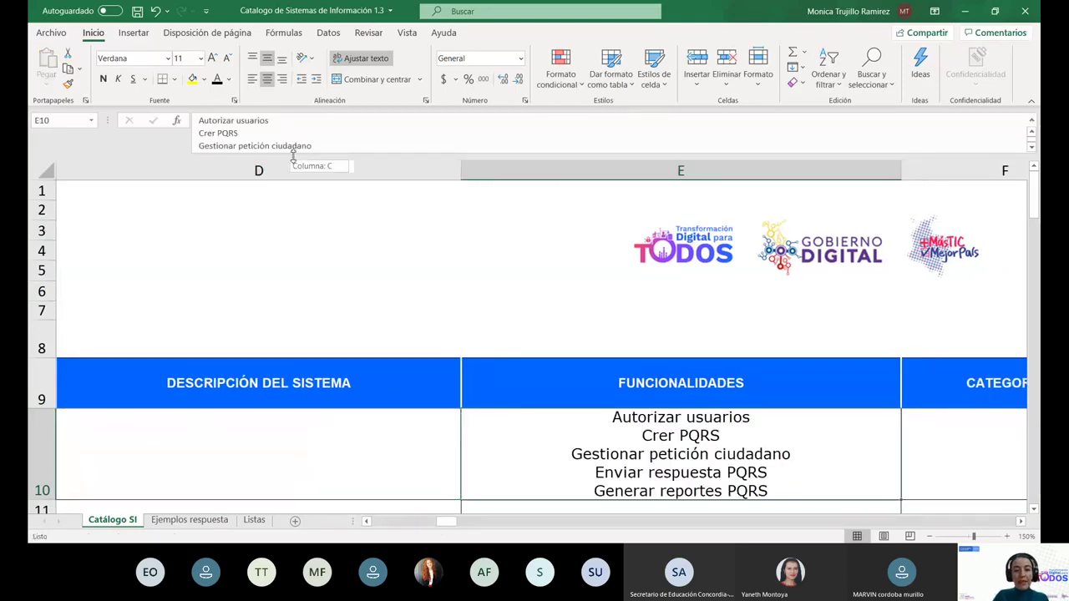
{"action": "left_click_drag", "start_coordinate": [293, 155], "coordinate": [293, 188]}
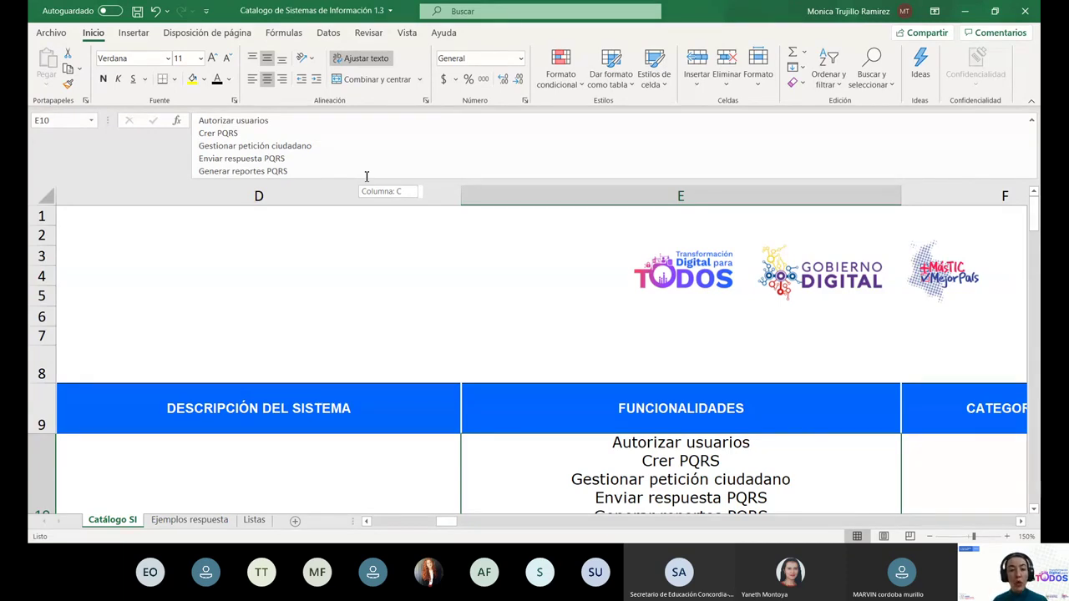
Start the DESCRIPCIÓN DEL SISTEMA text in the emptied cell D10 with "El sistema permite recibir las PQRS de la ciudadania".
{"action": "key", "text": "Left"}
{"action": "scroll", "coordinate": [534, 359], "scroll_direction": "left", "scroll_amount": 1}
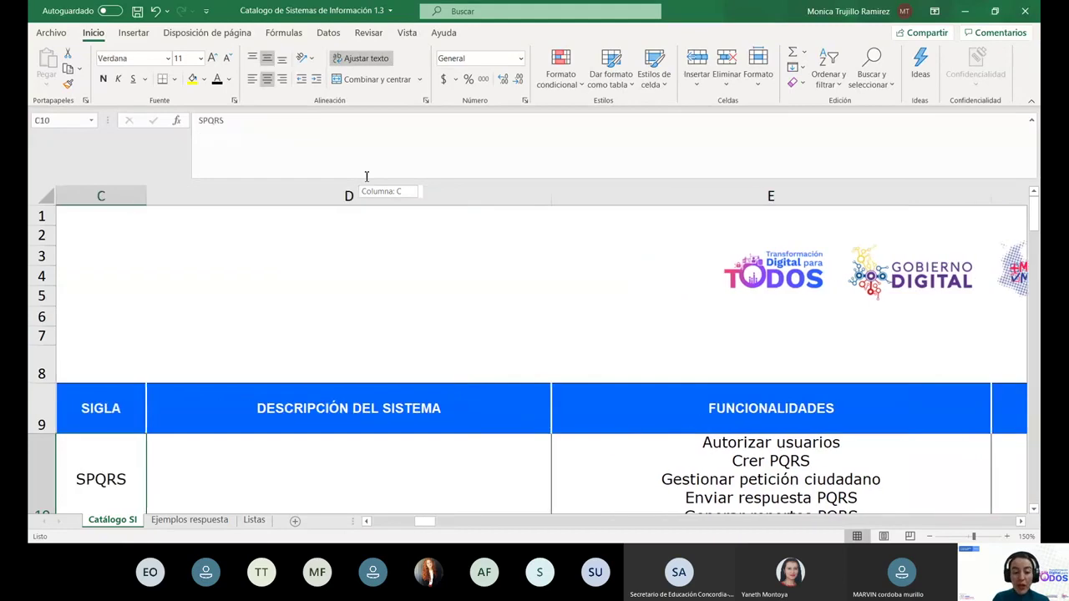
{"action": "left_click", "coordinate": [310, 159]}
{"action": "type", "text": "El"}
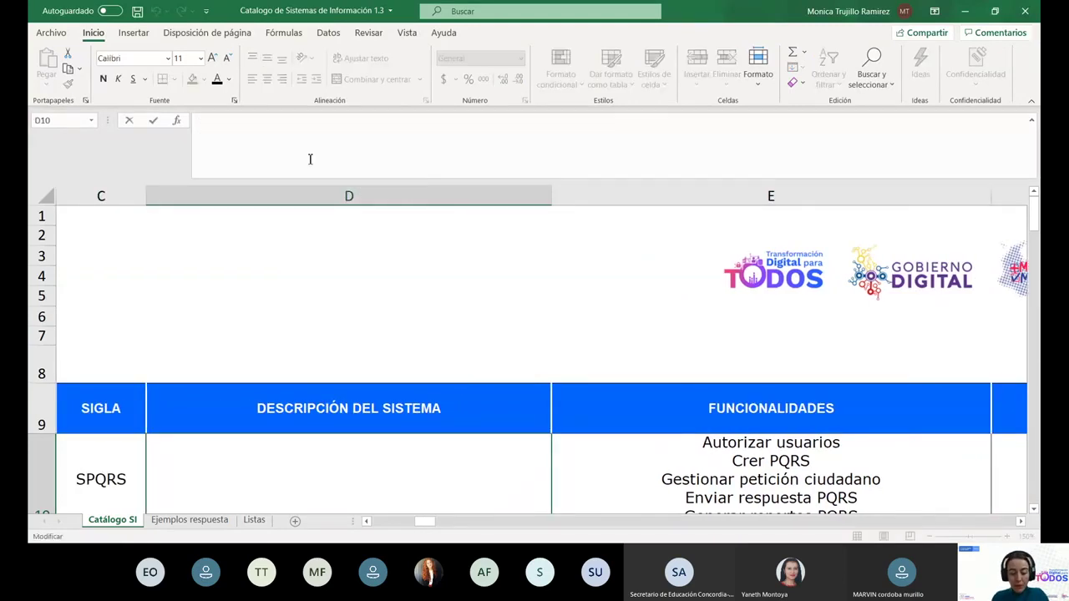
{"action": "type", "text": " sistem"}
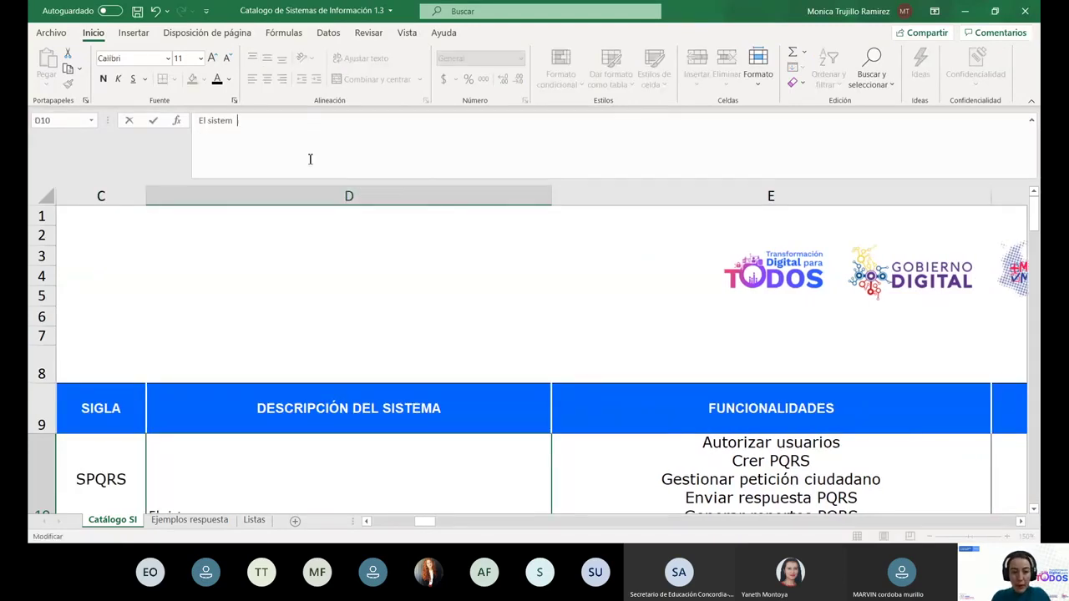
{"action": "type", "text": "a permite reci"}
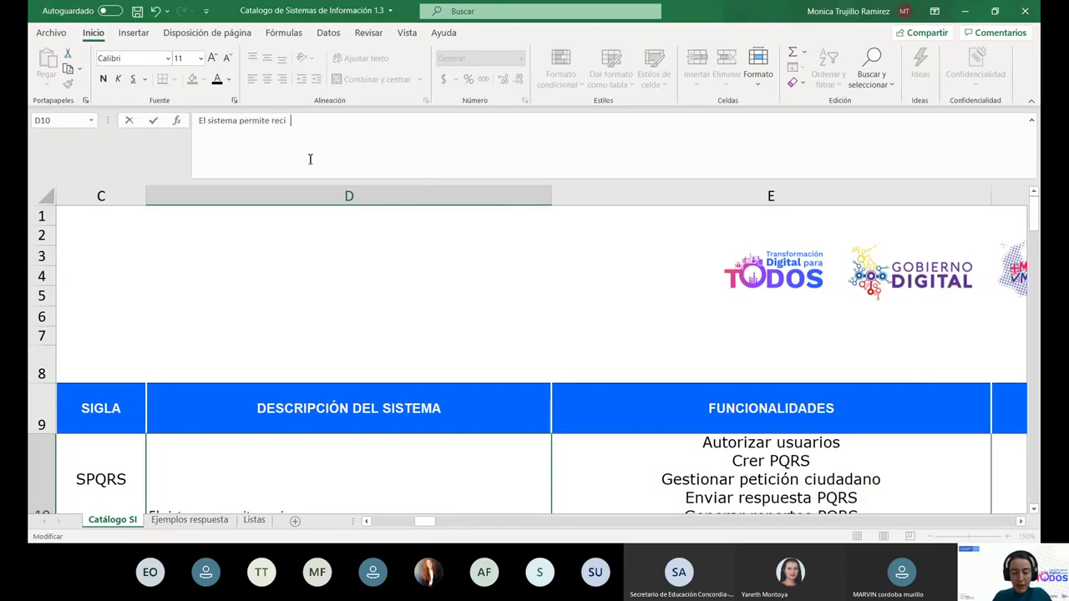
{"action": "type", "text": "bir las PQRS de la ciudad"}
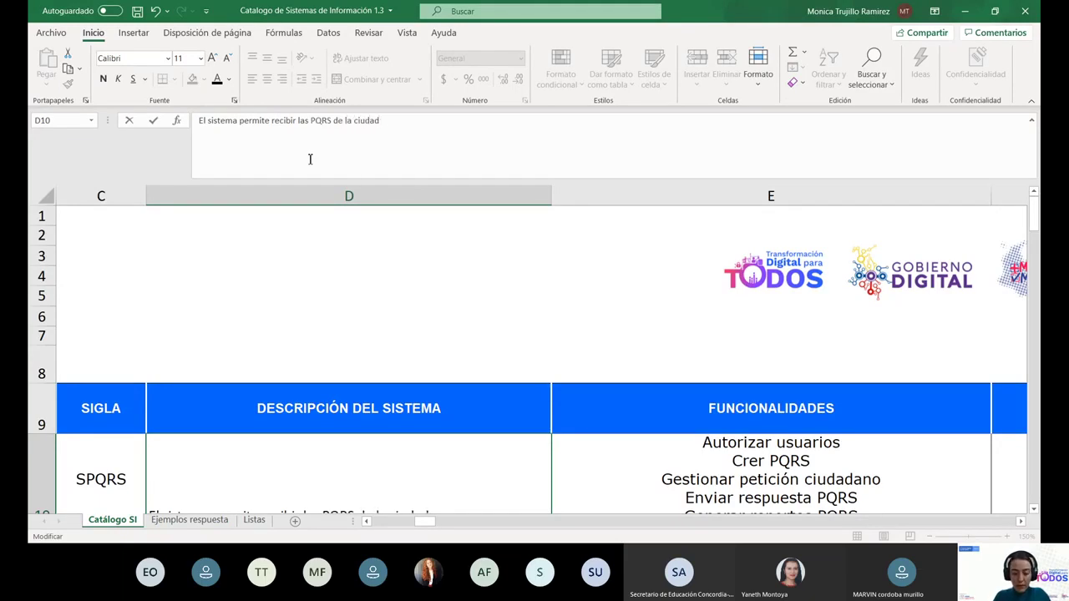
{"action": "type", "text": "ania y"}
{"action": "key", "text": "BackSpace"}
{"action": "key", "text": "BackSpace"}
{"action": "key", "text": "BackSpace"}
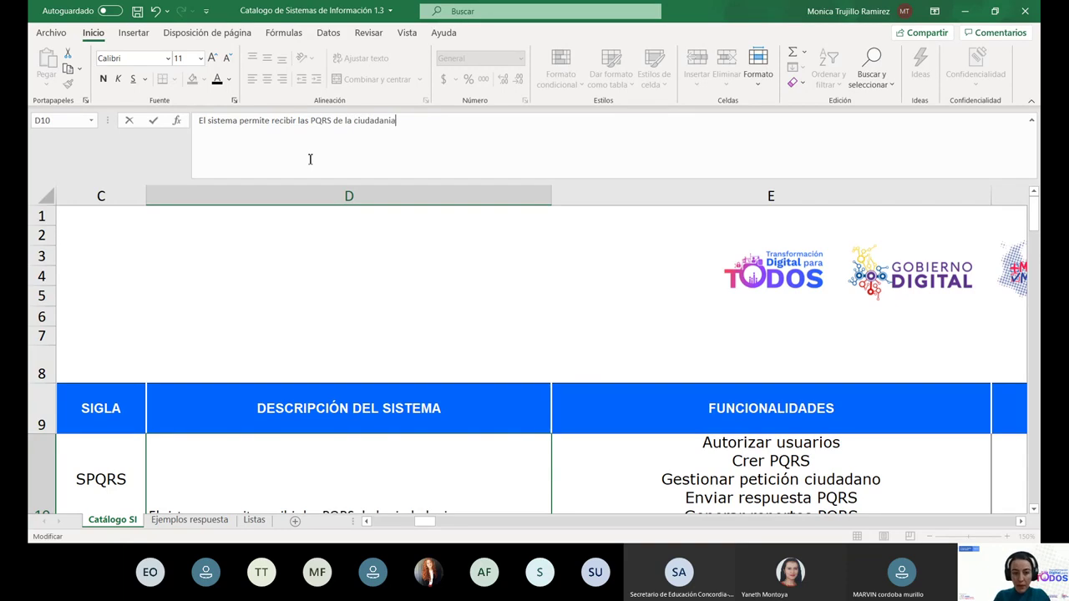
Extend the description in cell D10 with ", permite asignarlas a un gestor de acuerdo al tipo de PQRS, registrar la trazabilidad".
{"action": "type", "text": ", permit"}
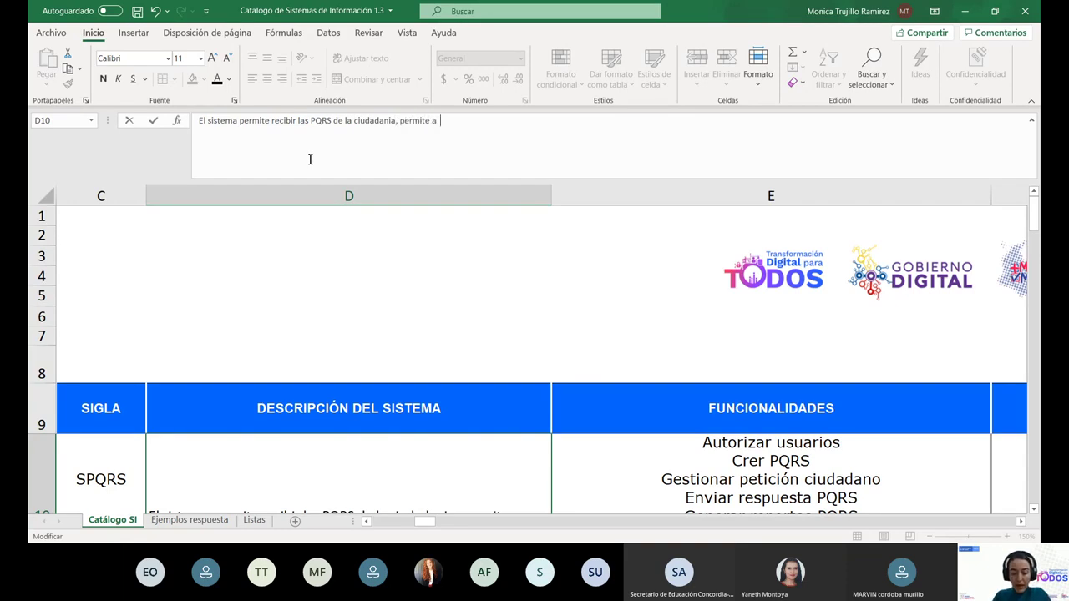
{"action": "type", "text": "e asignarlas"}
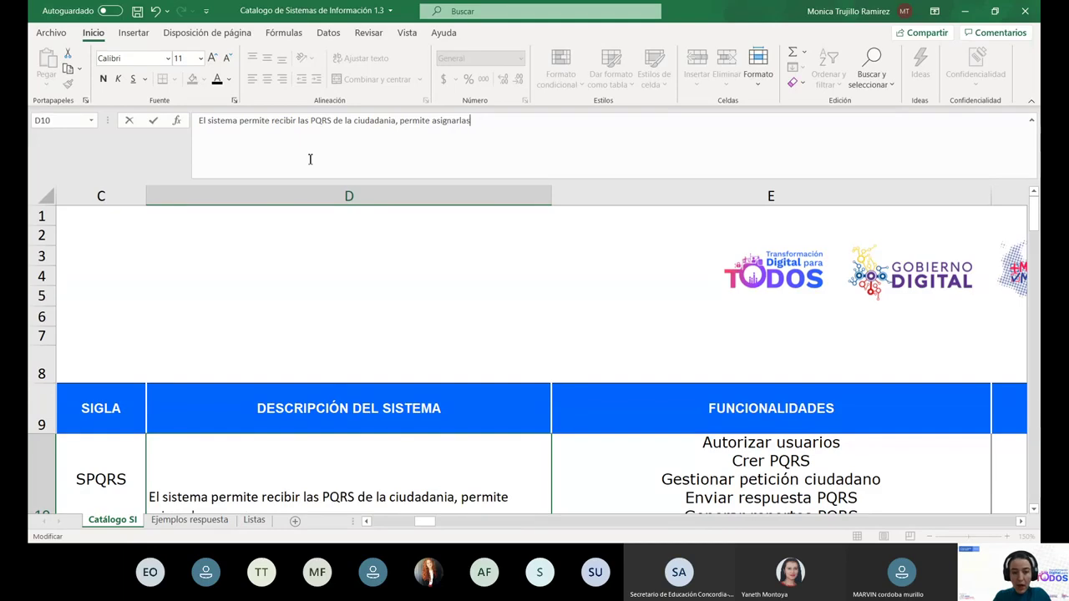
{"action": "type", "text": " a un gestor de"}
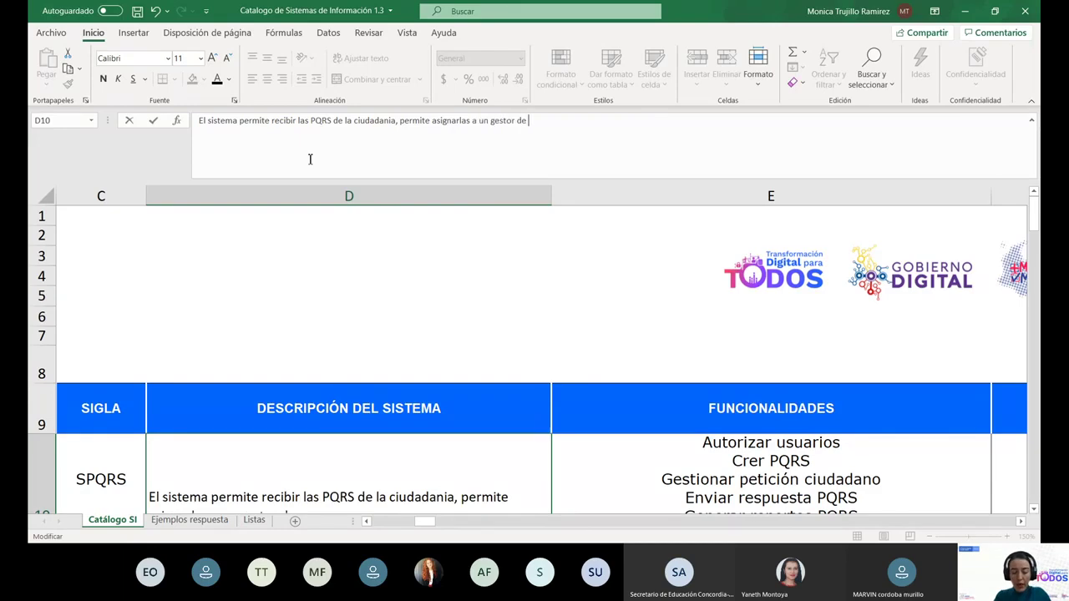
{"action": "type", "text": " acuerdo al tipo de PQ "}
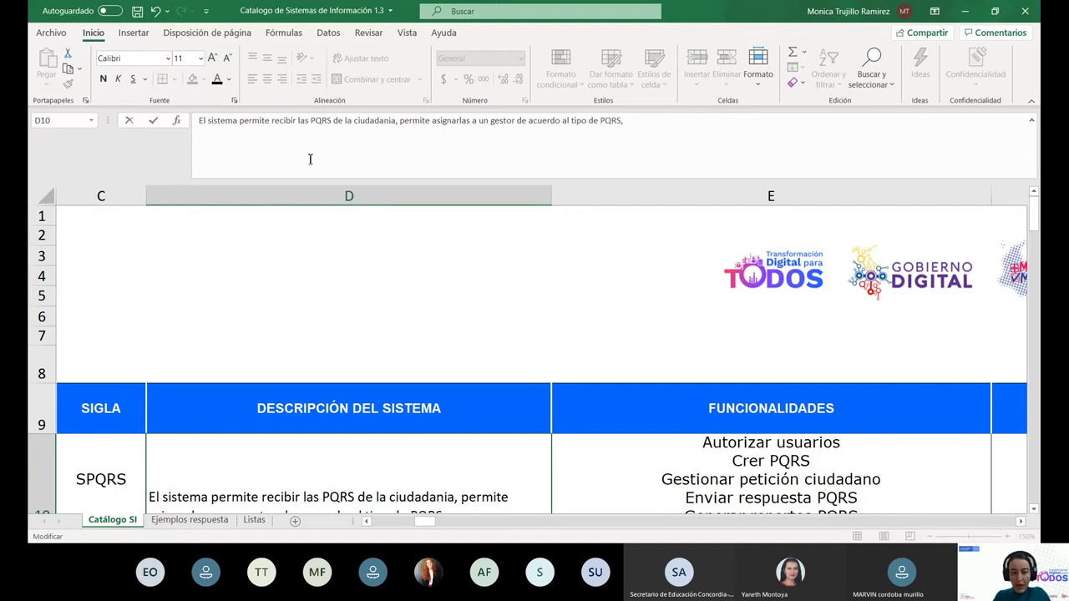
{"action": "type", "text": " registrar la "}
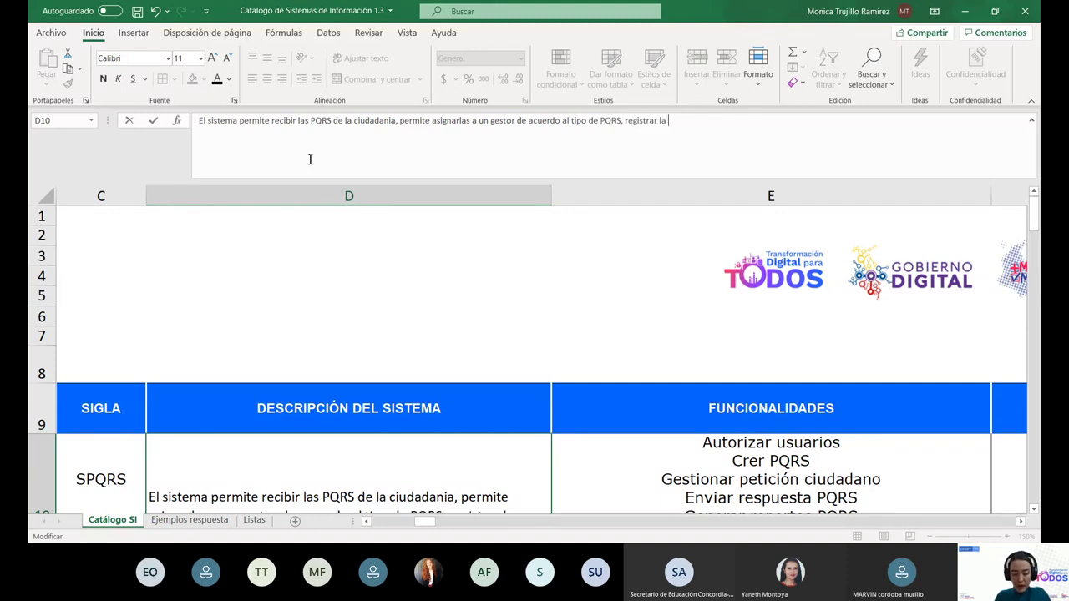
{"action": "type", "text": "traza"}
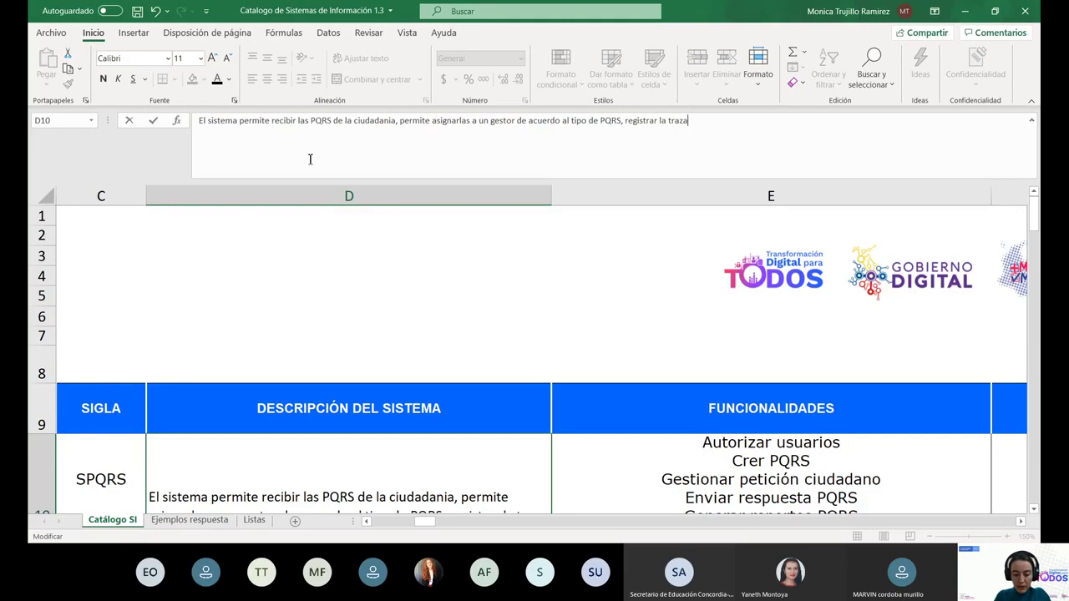
{"action": "type", "text": "bilidad"}
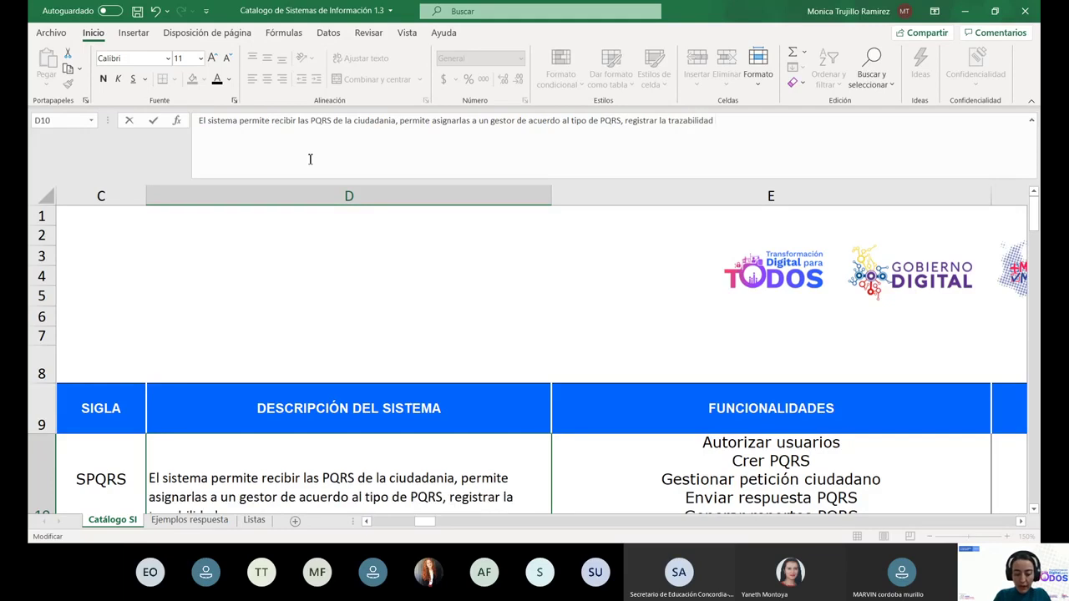
Finish the D10 description with ", generar una respuesta y enviar la respuesta de la pQRD a quien la realizo." and commit the entry.
{"action": "type", "text": ", generar "}
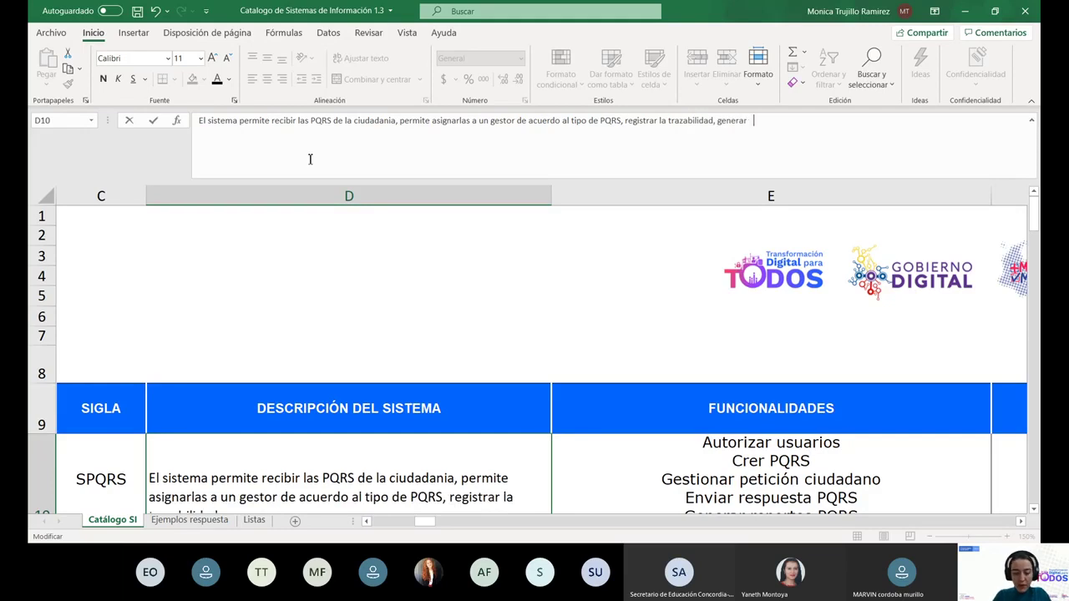
{"action": "type", "text": "una respuesta y ev"}
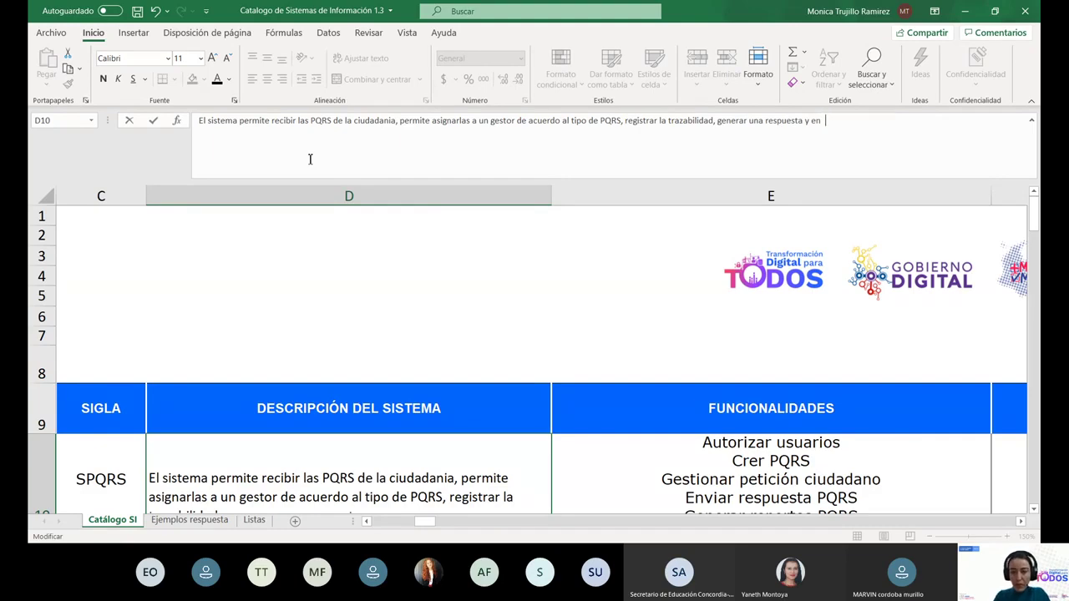
{"action": "type", "text": "a"}
{"action": "key", "text": "BackSpace"}
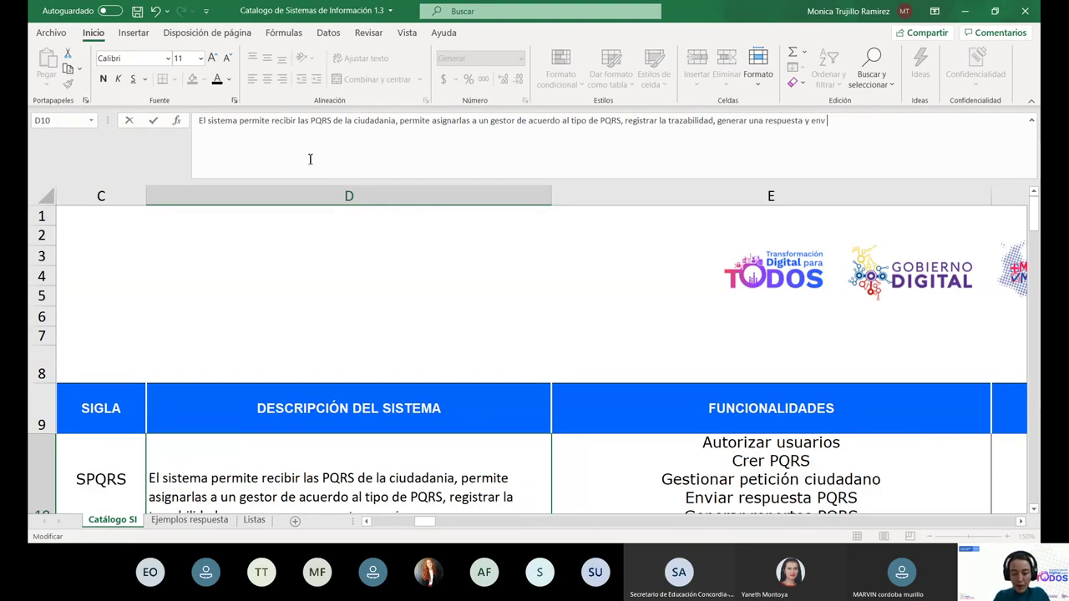
{"action": "type", "text": "viar la respuesta "}
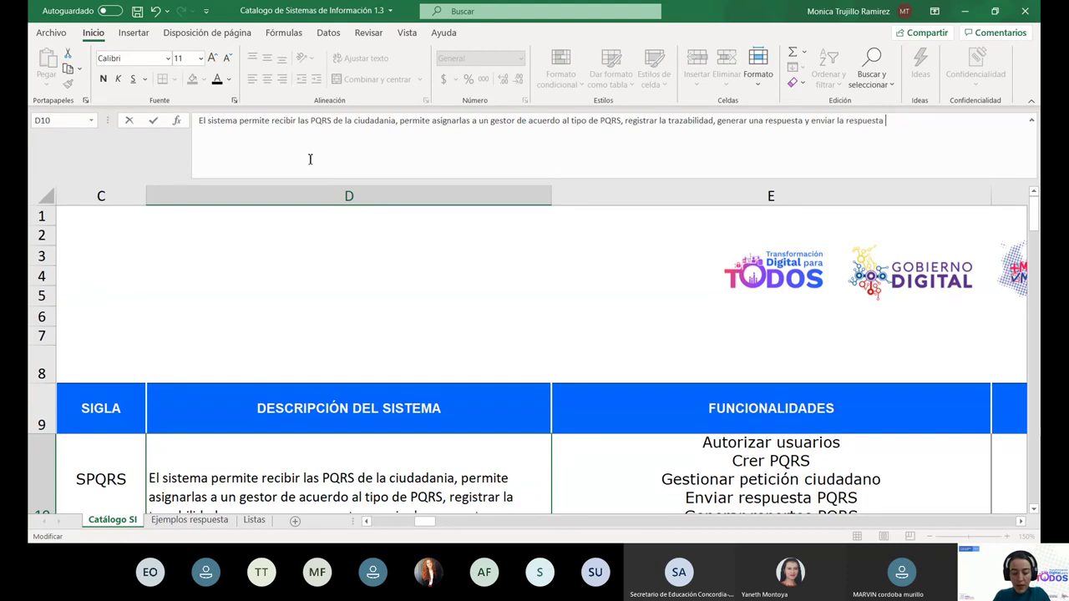
{"action": "type", "text": "de la pQR"}
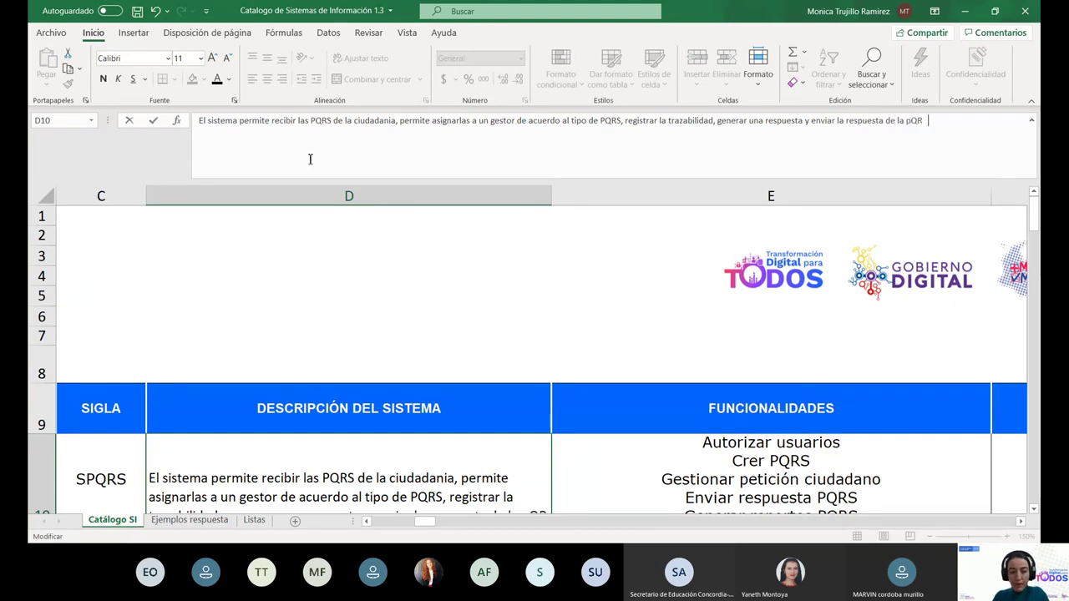
{"action": "type", "text": "D a q"}
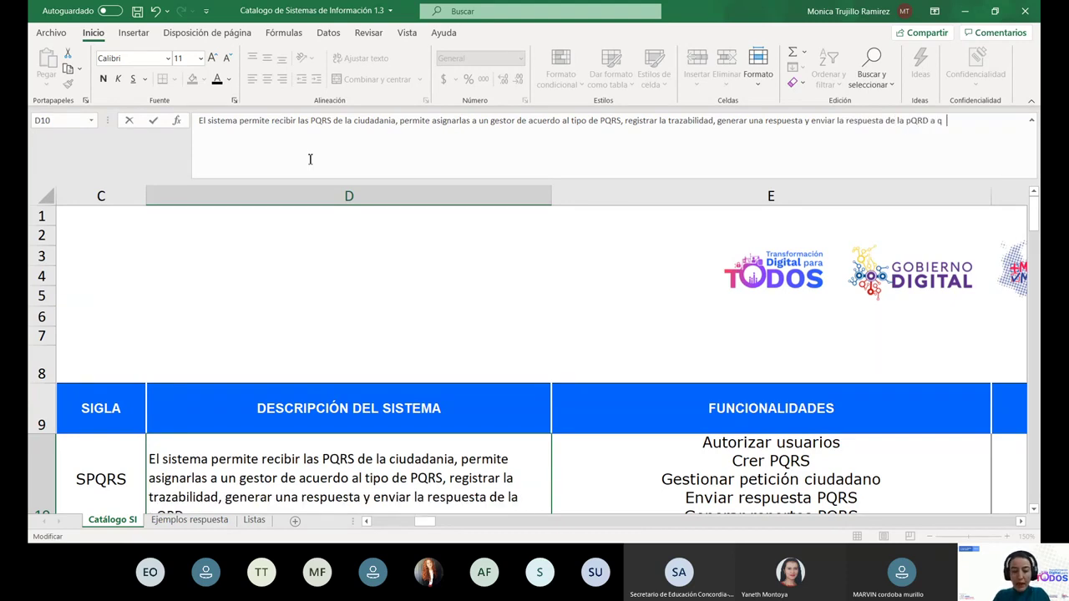
{"action": "type", "text": "uien la real"}
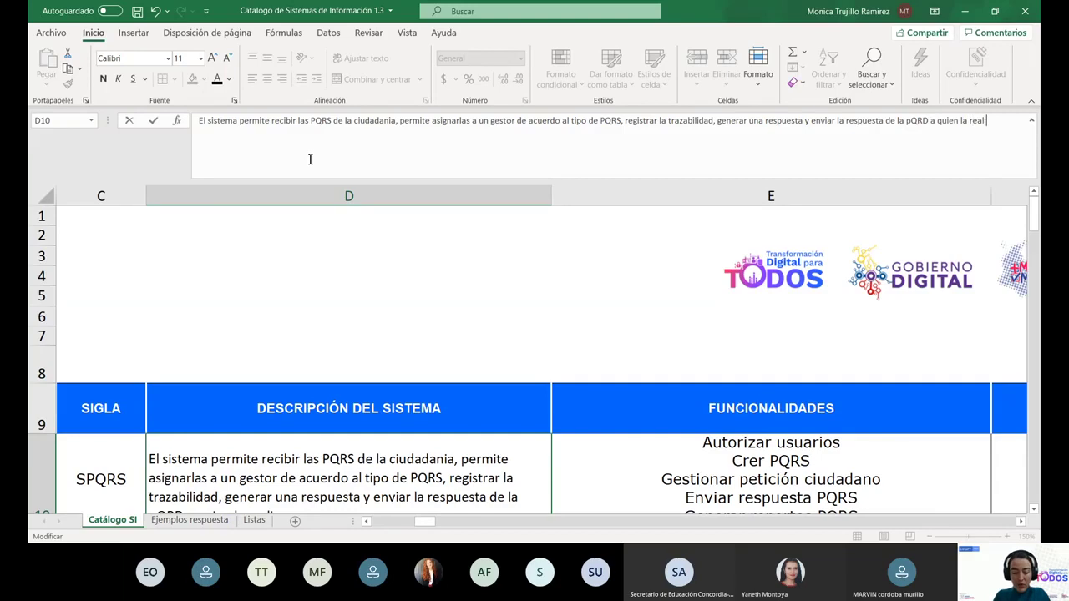
{"action": "type", "text": "izo."}
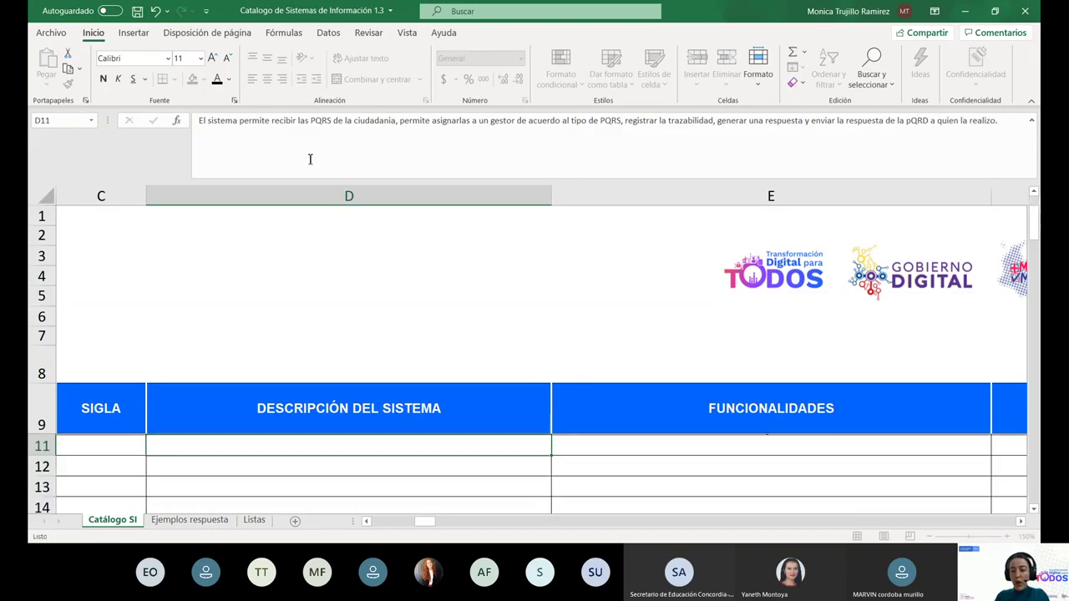
{"action": "key", "text": "Return"}
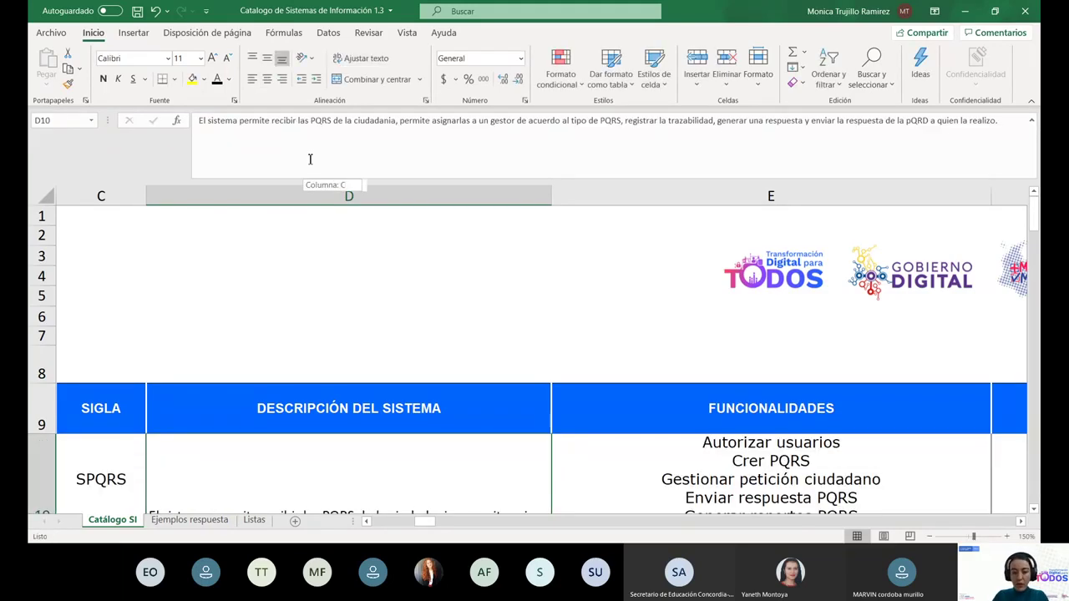
Try hiding rows 1 to 8 above the catalogue's header row, and undo it.
{"action": "key", "text": "Right"}
{"action": "key", "text": "Right"}
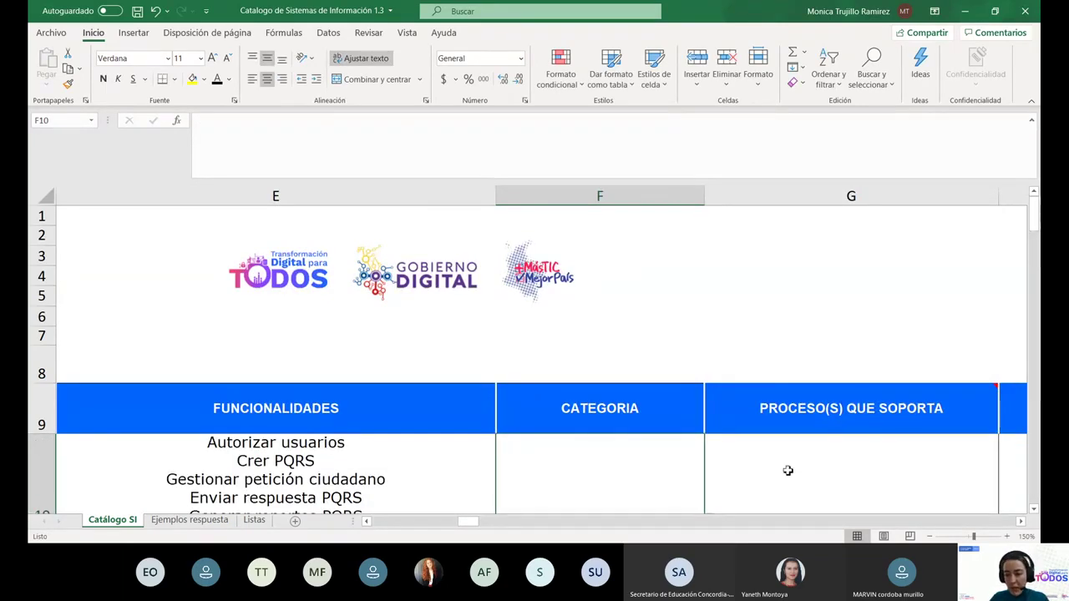
{"action": "scroll", "coordinate": [906, 451], "scroll_direction": "down", "scroll_amount": 2}
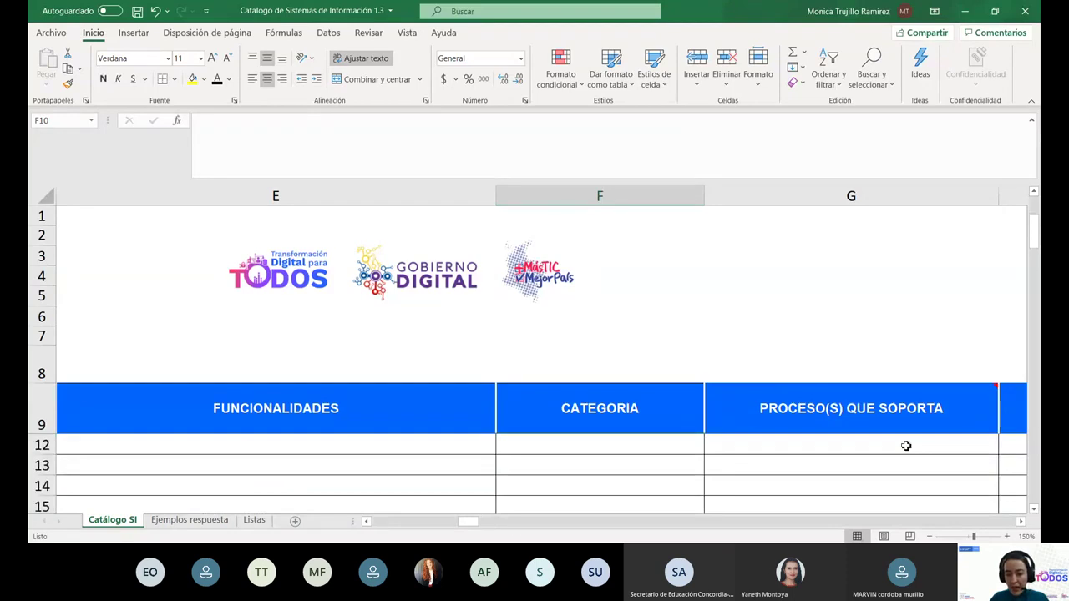
{"action": "scroll", "coordinate": [906, 446], "scroll_direction": "up", "scroll_amount": 2}
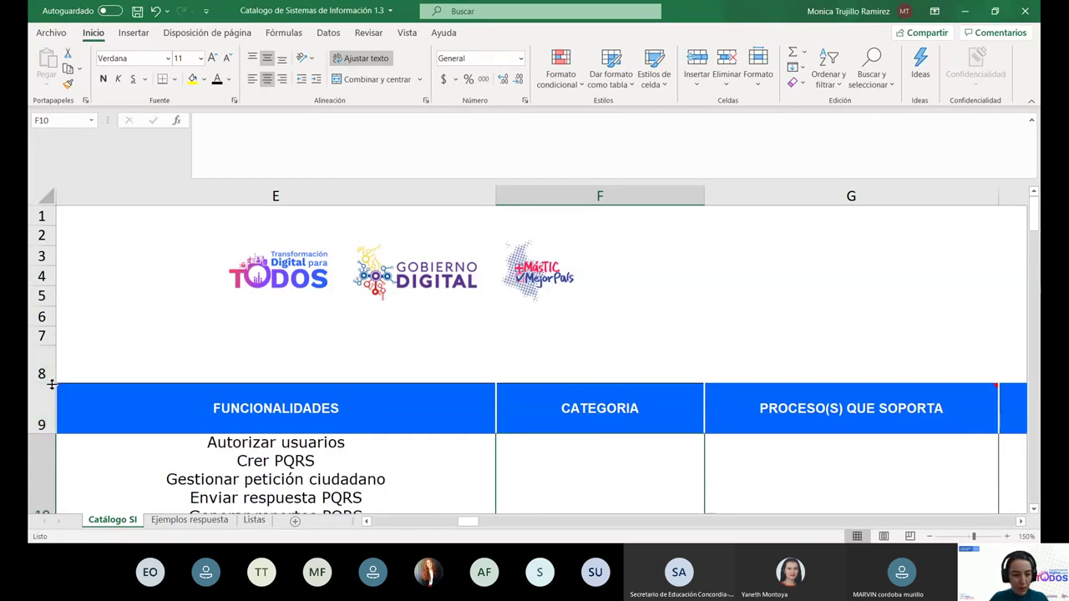
{"action": "left_click_drag", "start_coordinate": [40, 374], "coordinate": [37, 216]}
{"action": "right_click", "coordinate": [42, 216]}
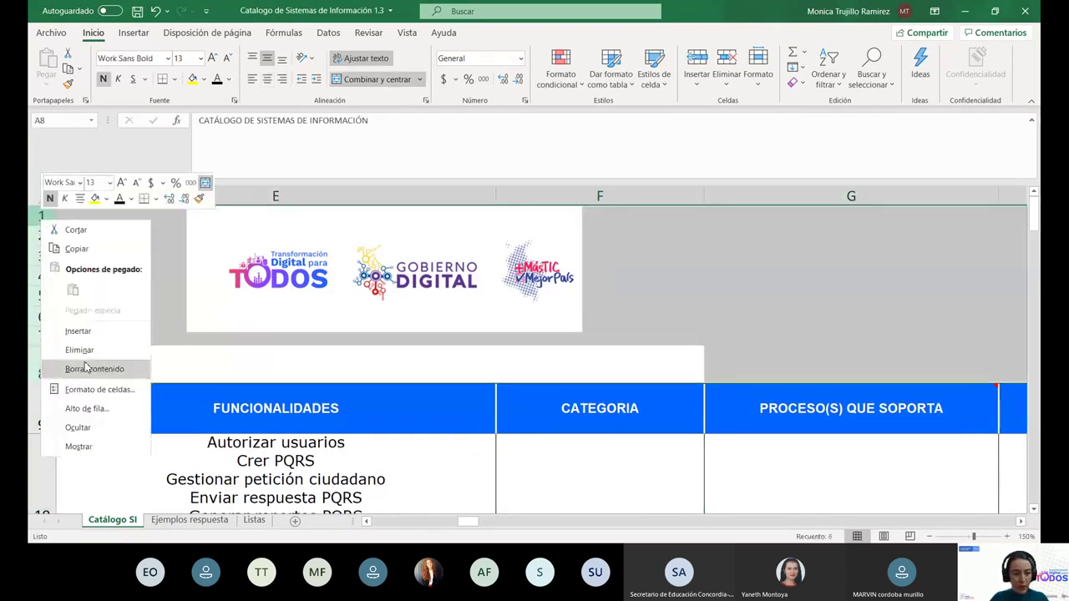
{"action": "left_click", "coordinate": [89, 430]}
{"action": "left_click", "coordinate": [599, 344]}
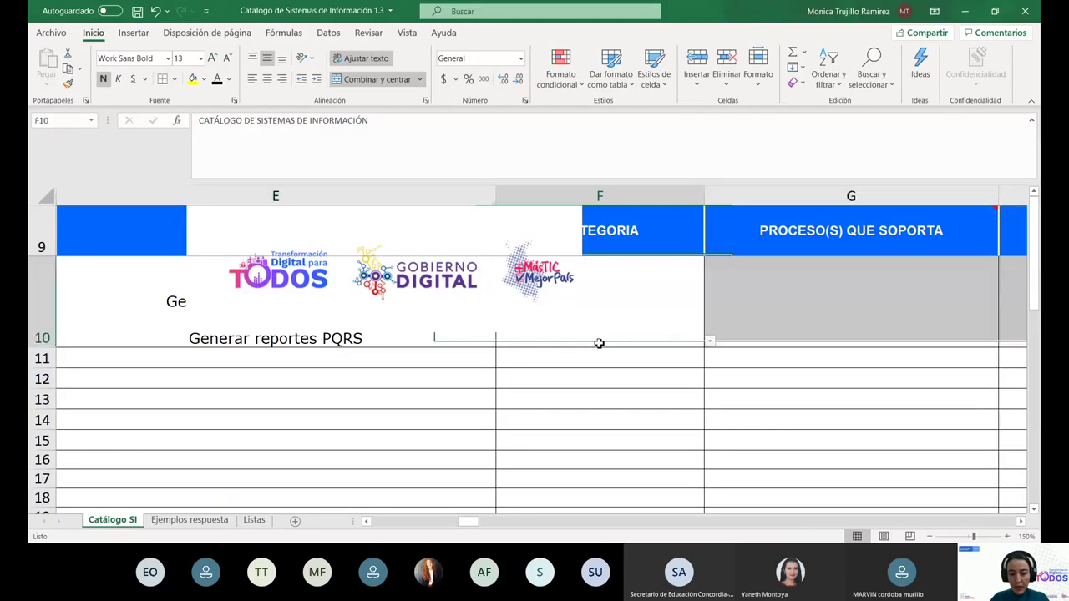
{"action": "left_click", "coordinate": [41, 277]}
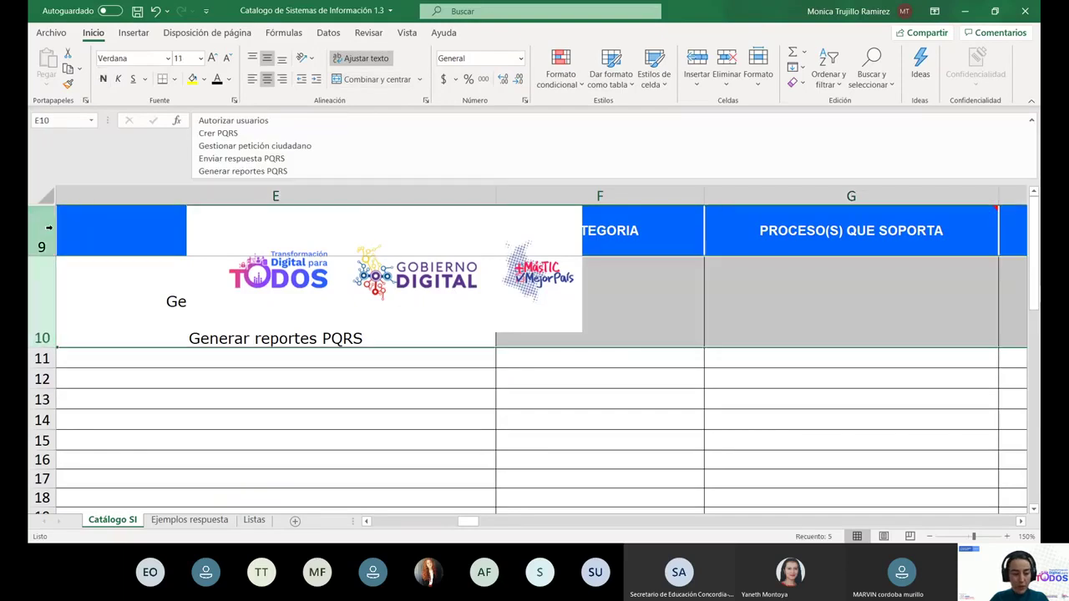
{"action": "key", "text": "ctrl+z"}
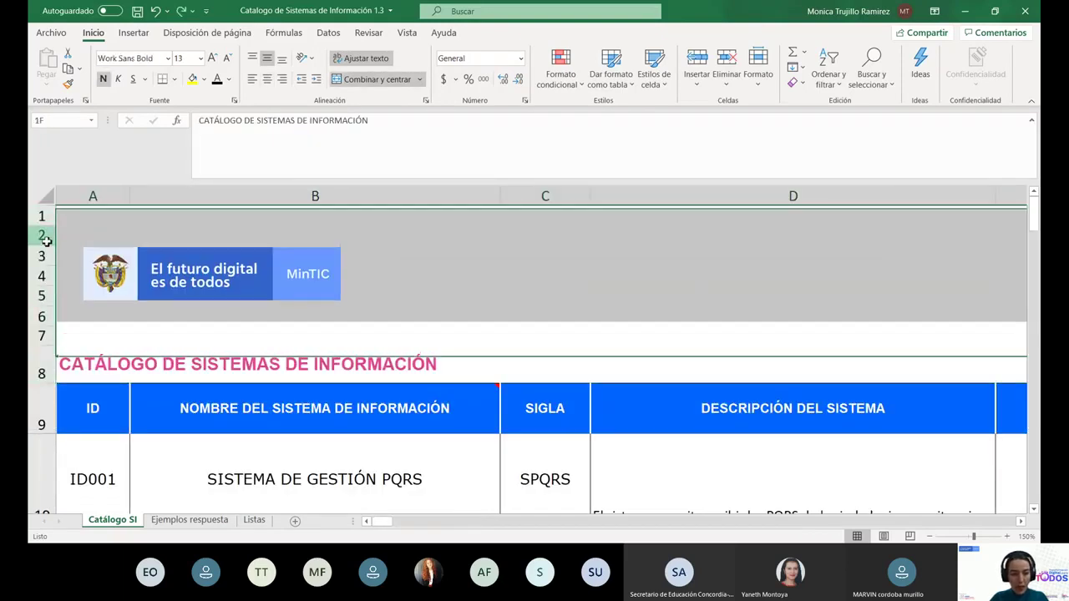
Hide only rows 1 and 2 at the top of the Catálogo SI sheet.
{"action": "left_click", "coordinate": [43, 236]}
{"action": "left_click_drag", "start_coordinate": [45, 236], "coordinate": [45, 218]}
{"action": "right_click", "coordinate": [46, 221]}
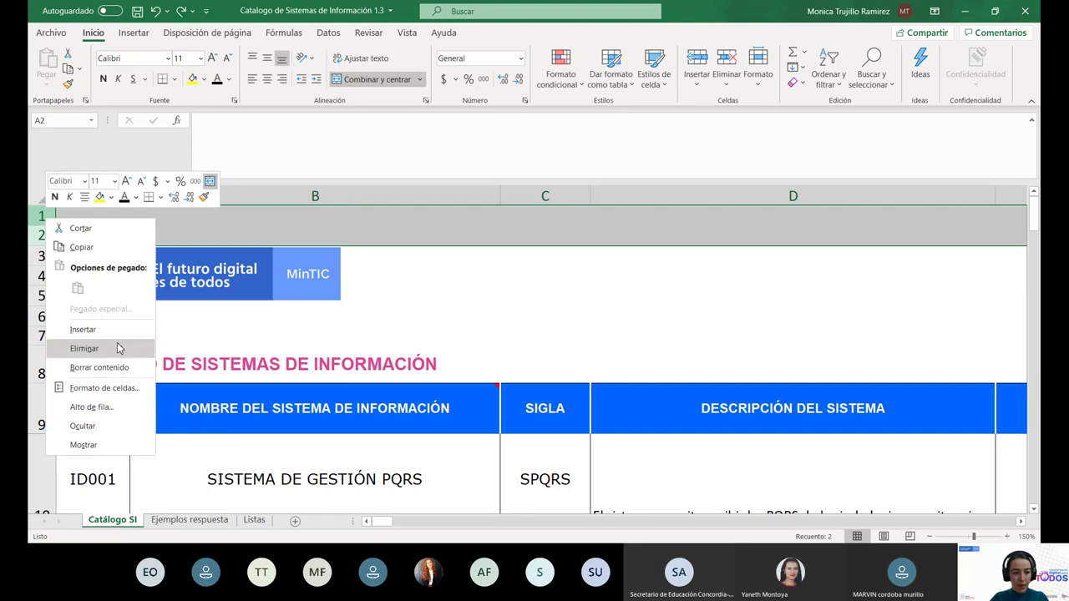
{"action": "left_click", "coordinate": [98, 428]}
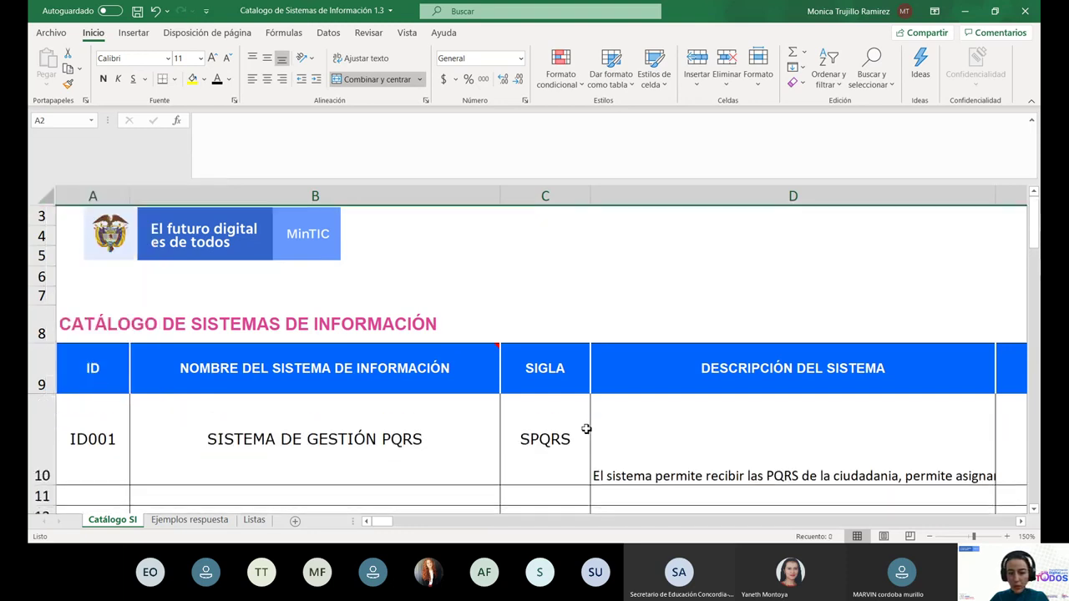
Set the CATEGORIA of the PQRS system record in cell F10 to "Apoyo".
{"action": "left_click", "coordinate": [581, 430]}
{"action": "key", "text": "Right"}
{"action": "key", "text": "Right"}
{"action": "key", "text": "Right"}
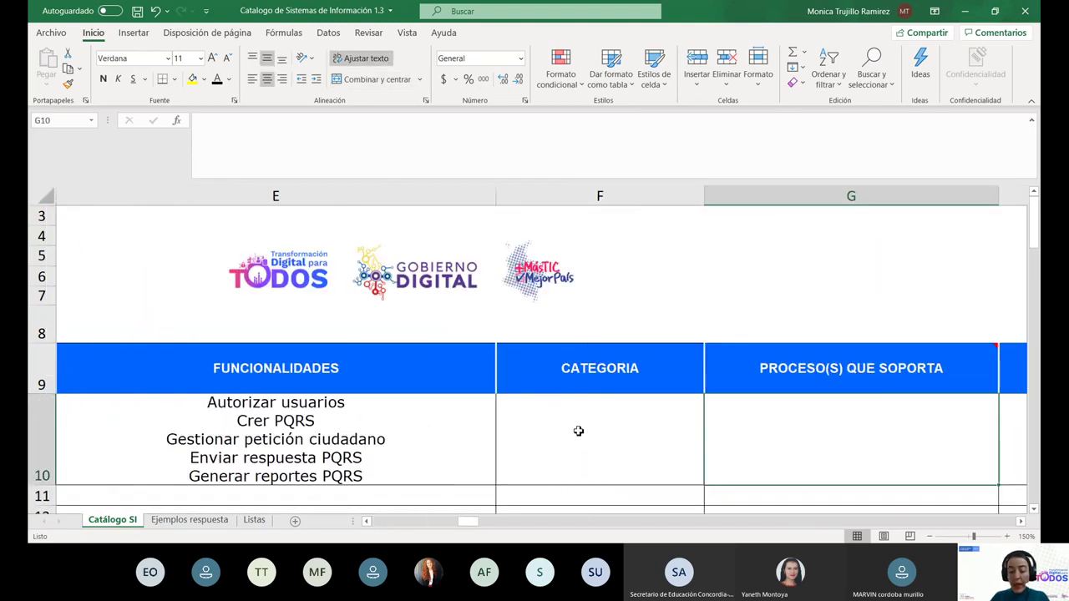
{"action": "left_click", "coordinate": [709, 480]}
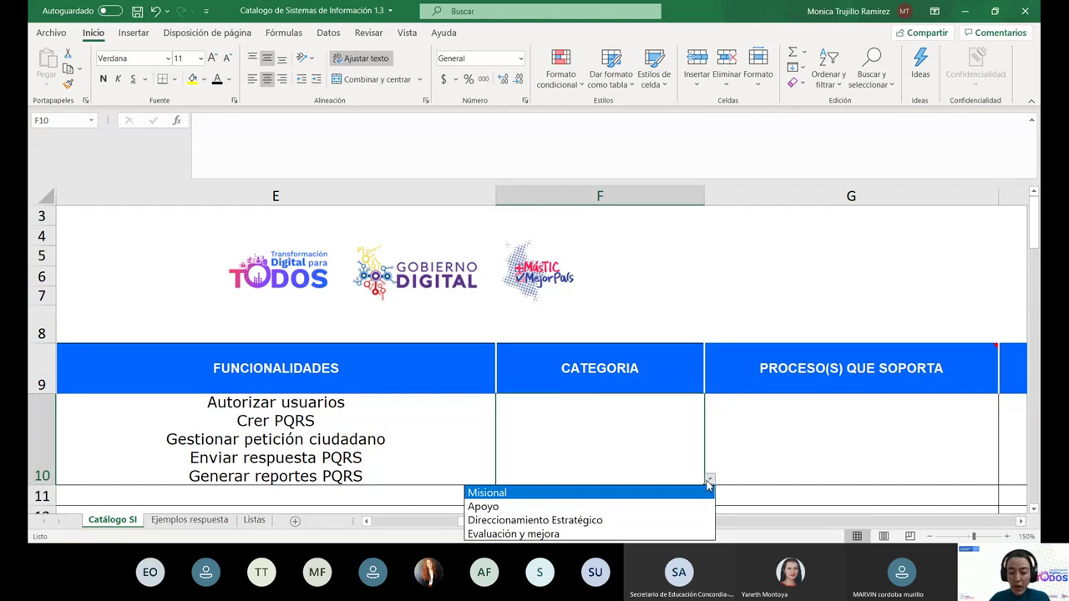
{"action": "left_click", "coordinate": [501, 507]}
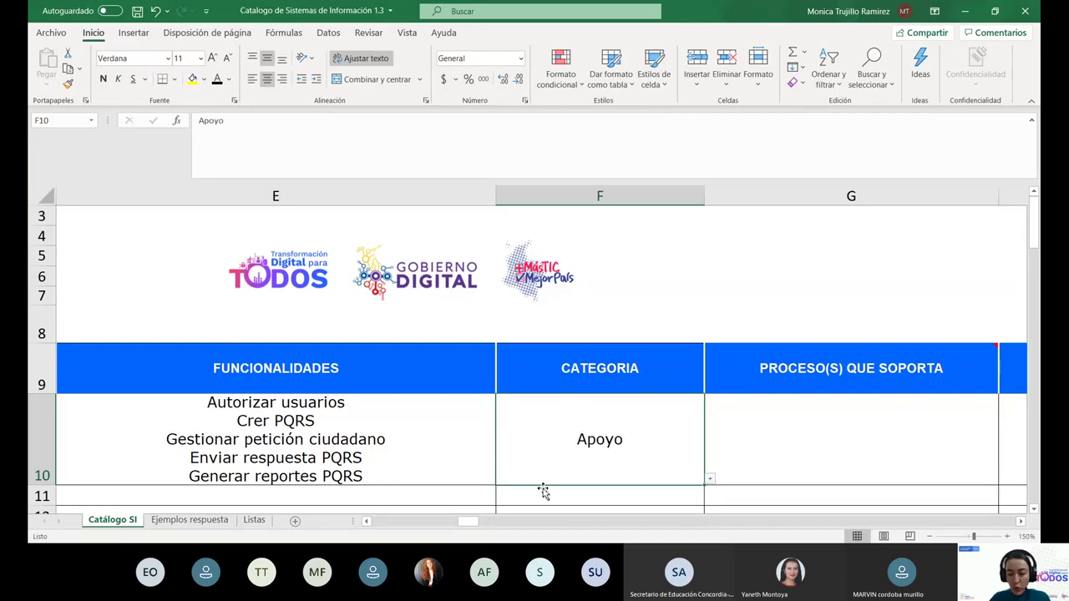
Try to copy the "Servicio al cliente" cell from PROCESOS QUE SOPORTA on the Ejemplos respuesta sheet into the text of cell G10.
{"action": "left_click", "coordinate": [856, 418]}
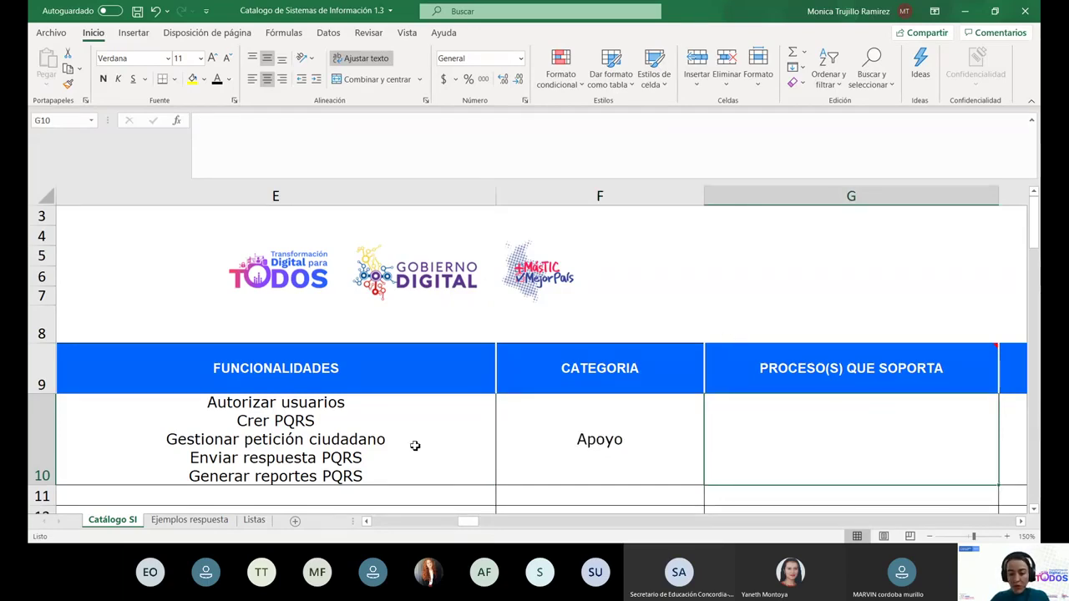
{"action": "left_click", "coordinate": [208, 520]}
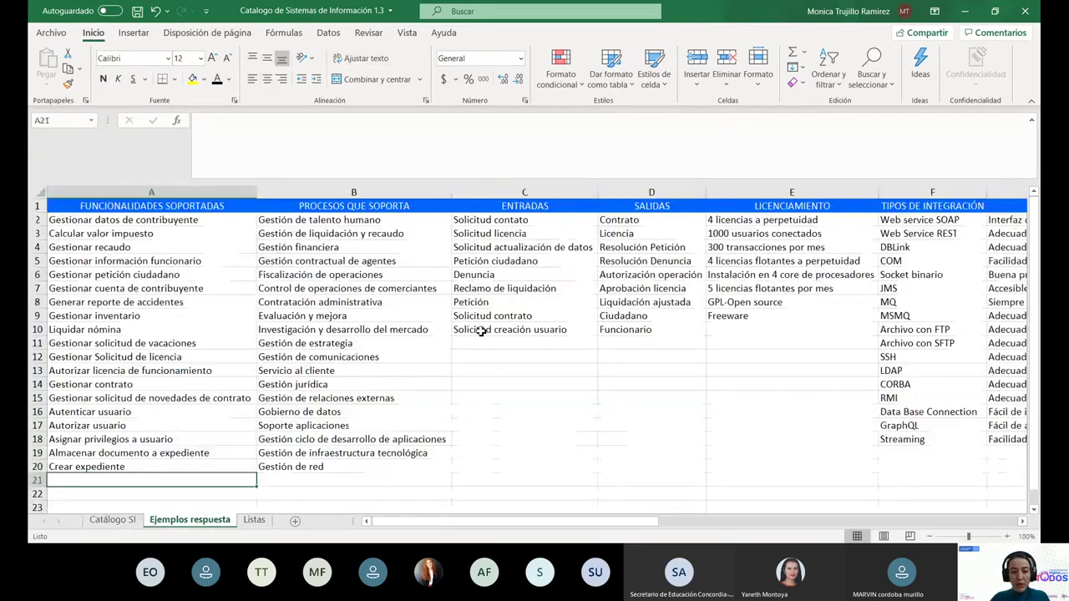
{"action": "left_click", "coordinate": [324, 224]}
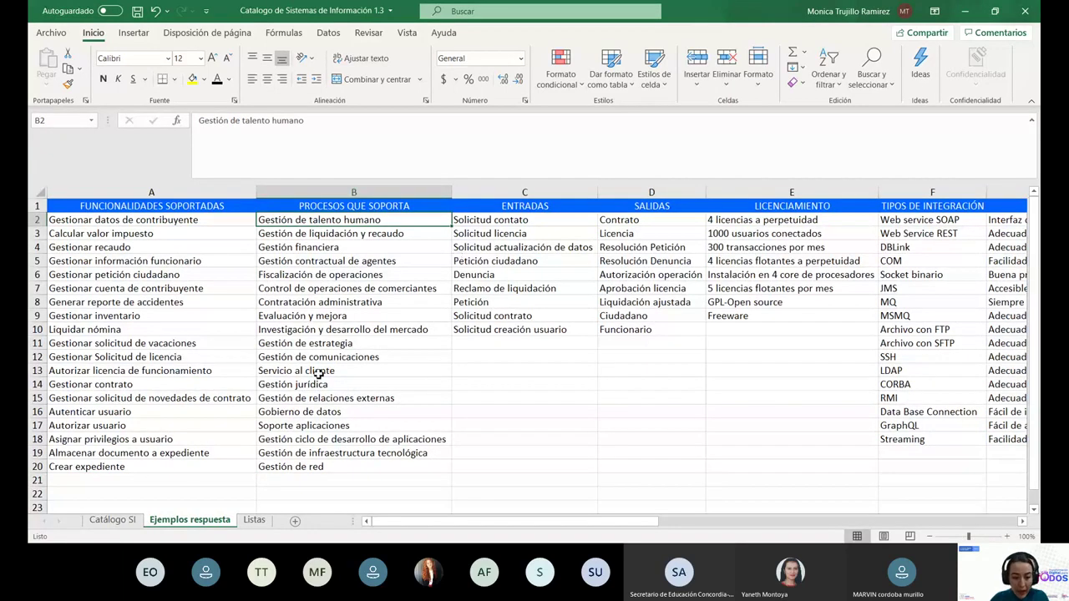
{"action": "left_click", "coordinate": [334, 329]}
{"action": "left_click", "coordinate": [318, 375]}
{"action": "key", "text": "ctrl+c"}
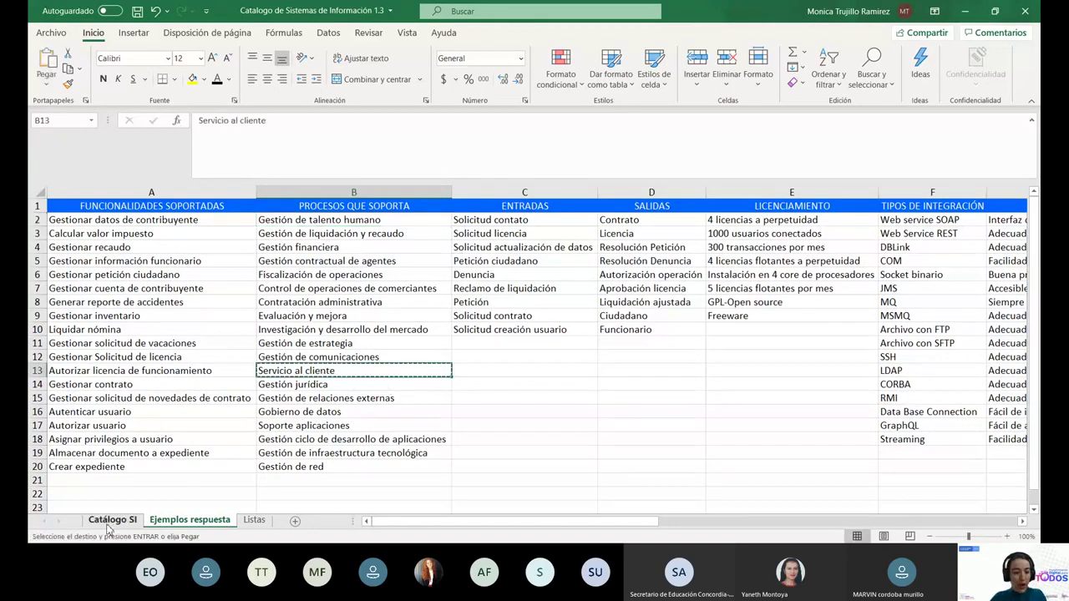
{"action": "left_click", "coordinate": [110, 521]}
{"action": "left_click", "coordinate": [526, 131]}
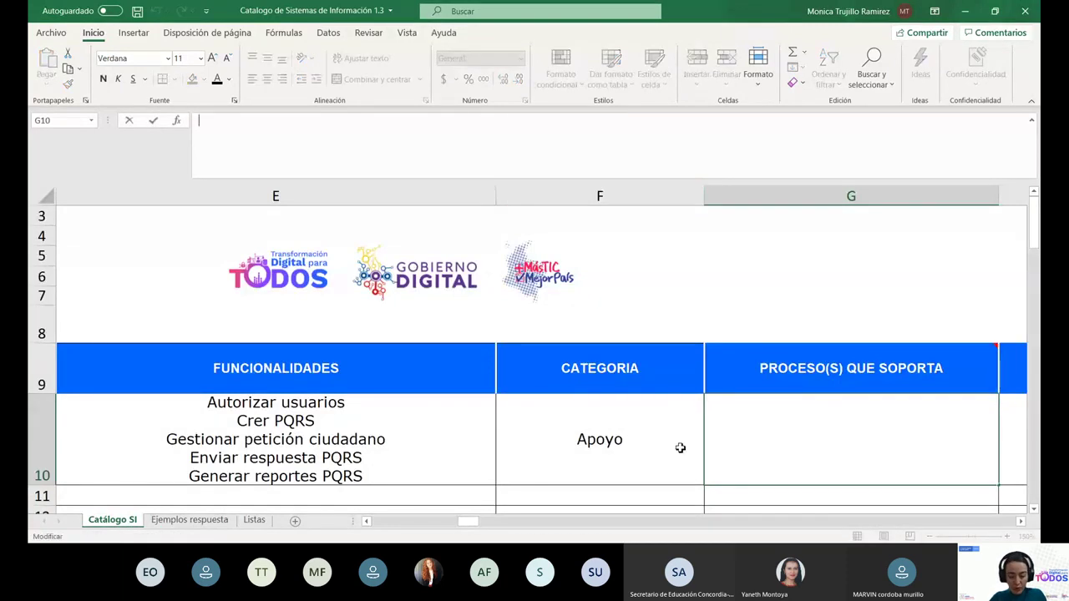
Copy the text "Servicio al cliente" from PROCESOS QUE SOPORTA on the Ejemplos respuesta sheet into cell G10 of Catálogo SI.
{"action": "left_click", "coordinate": [189, 519]}
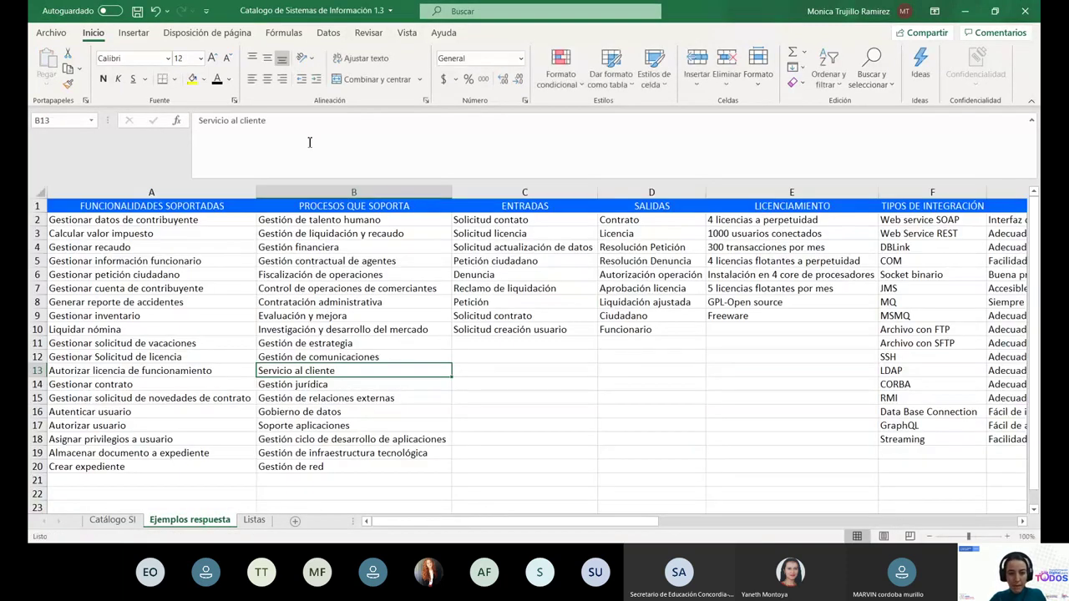
{"action": "left_click_drag", "start_coordinate": [183, 120], "coordinate": [267, 122]}
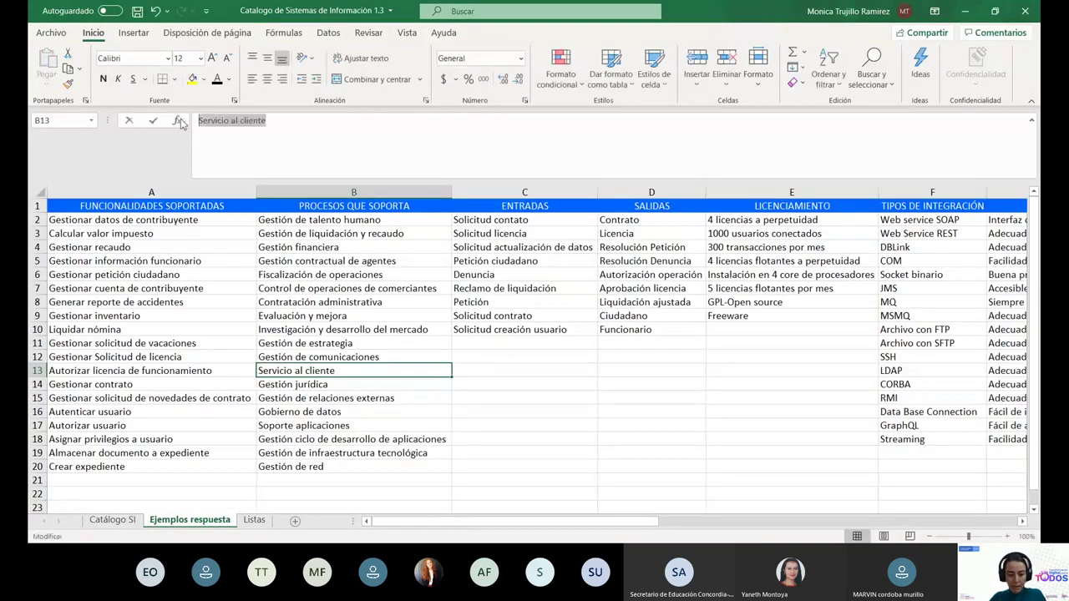
{"action": "left_click", "coordinate": [112, 520]}
{"action": "left_click", "coordinate": [769, 467]}
{"action": "left_click", "coordinate": [478, 139]}
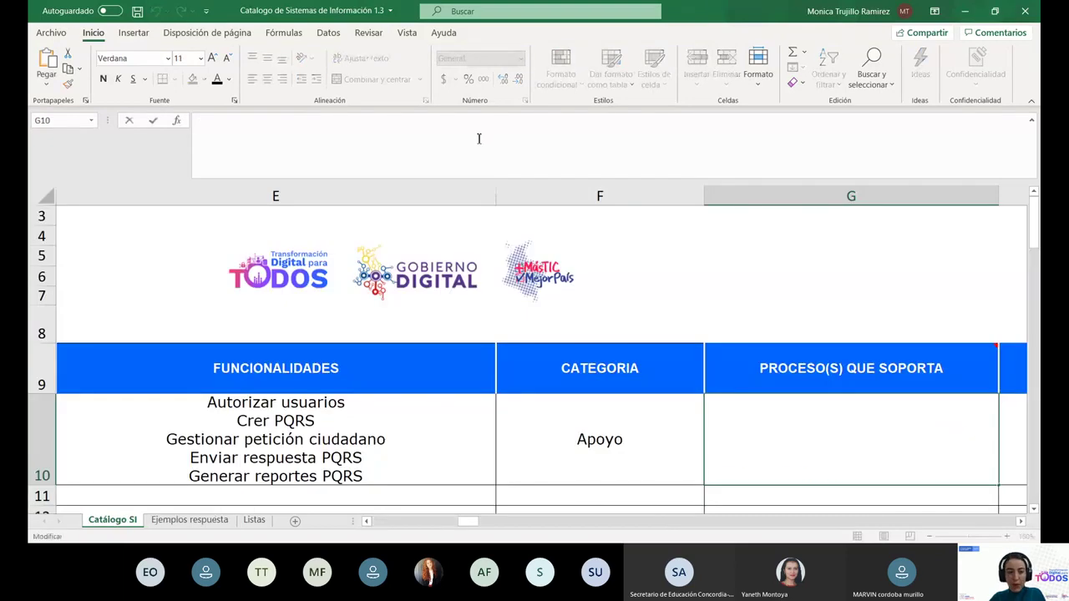
{"action": "key", "text": "ctrl+v"}
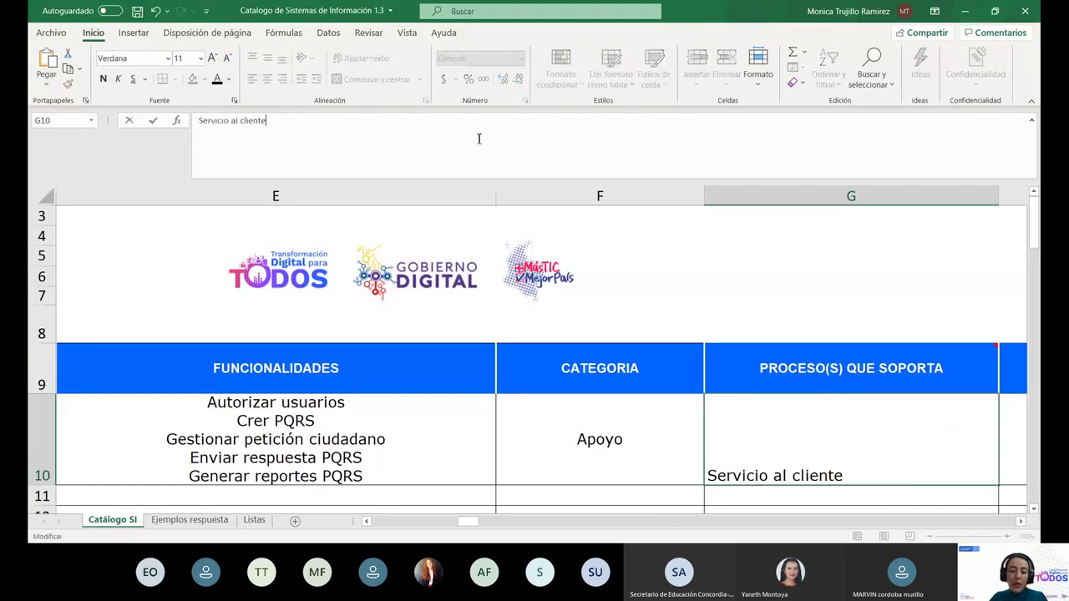
{"action": "left_click", "coordinate": [189, 519]}
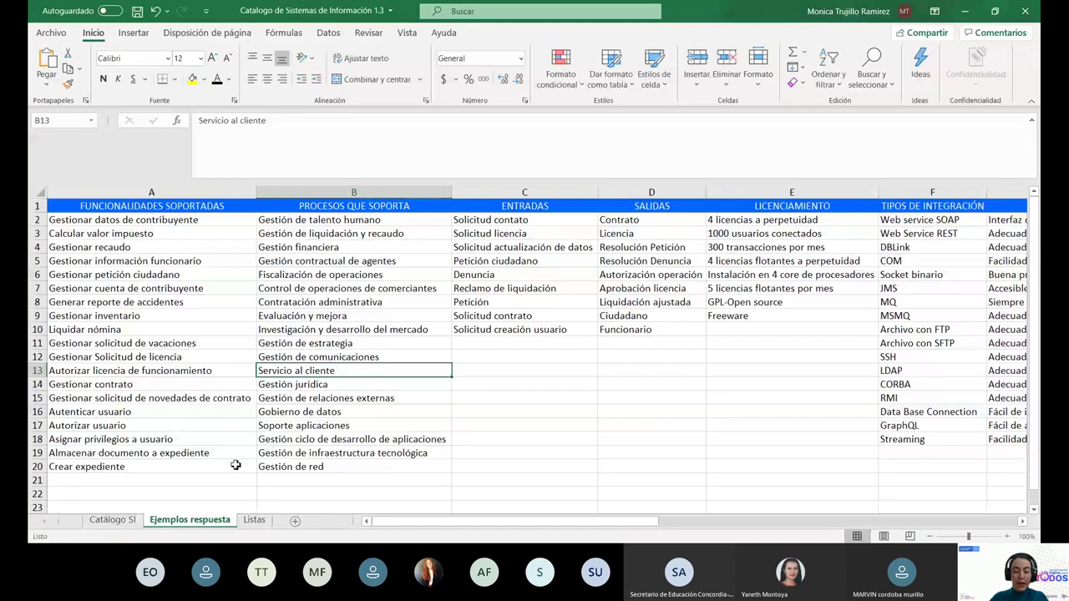
{"action": "left_click", "coordinate": [112, 520]}
{"action": "key", "text": "Tab"}
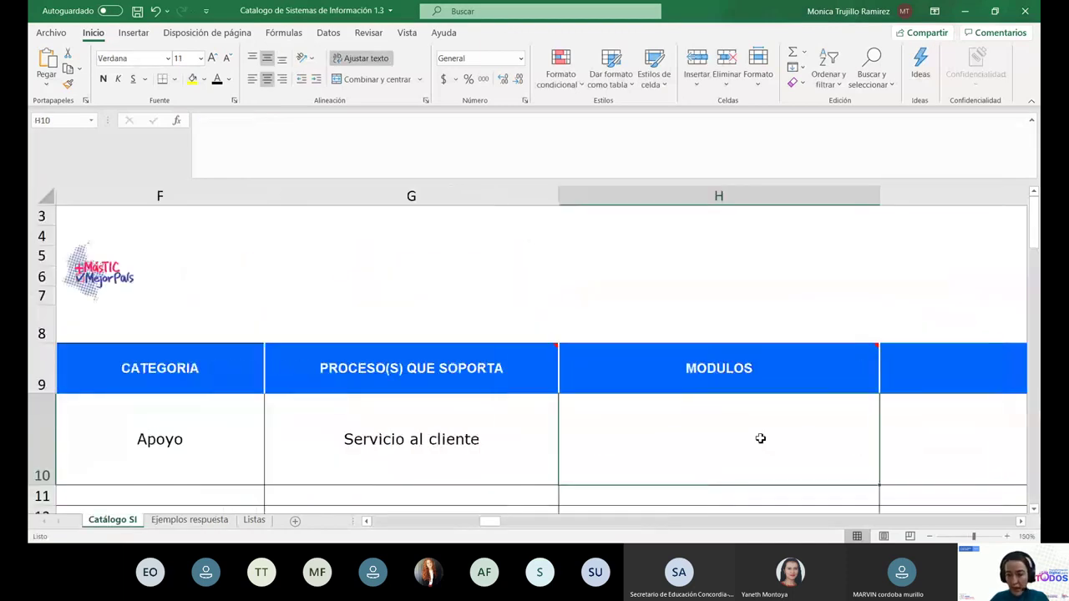
Enter "1) Modulo de registro de PQRS" and "2) Modulo de gestion de usuarios" on separate lines in the MODULOS cell H10.
{"action": "key", "text": "Tab"}
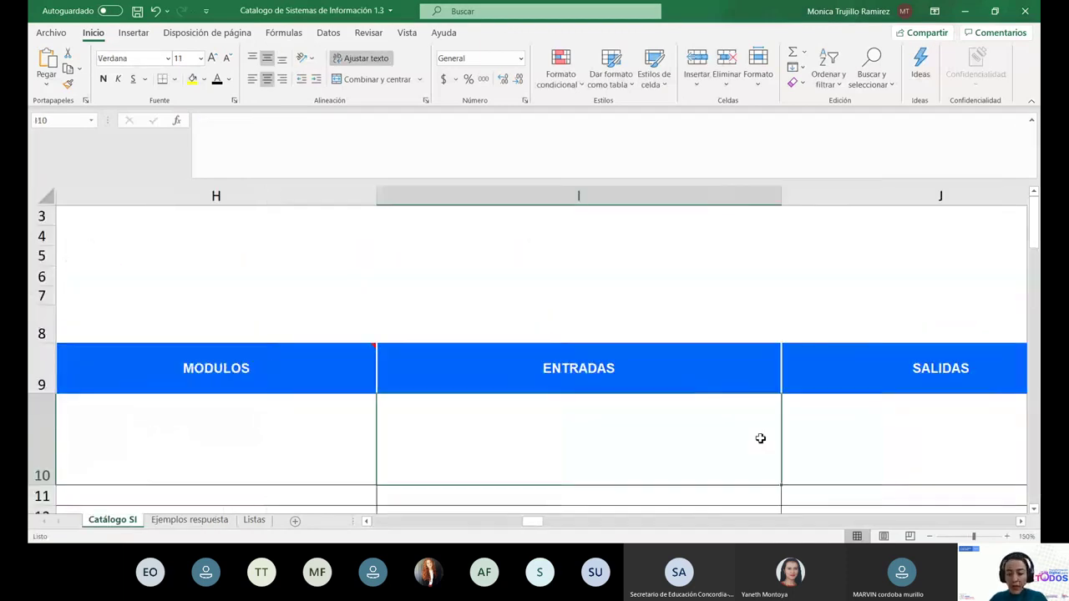
{"action": "key", "text": "shift+Tab"}
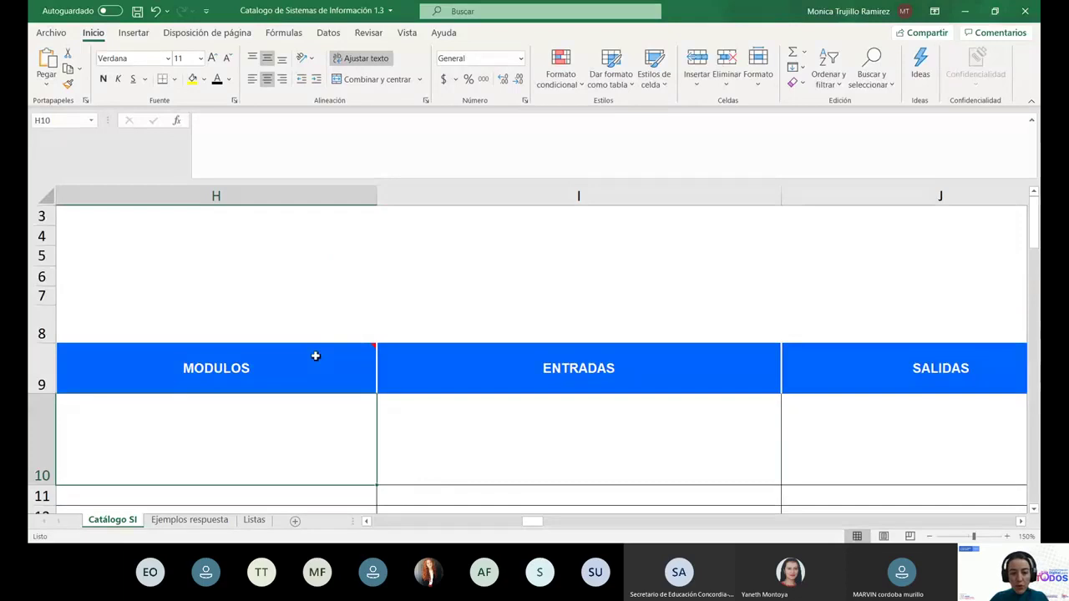
{"action": "mouse_move", "coordinate": [316, 356]}
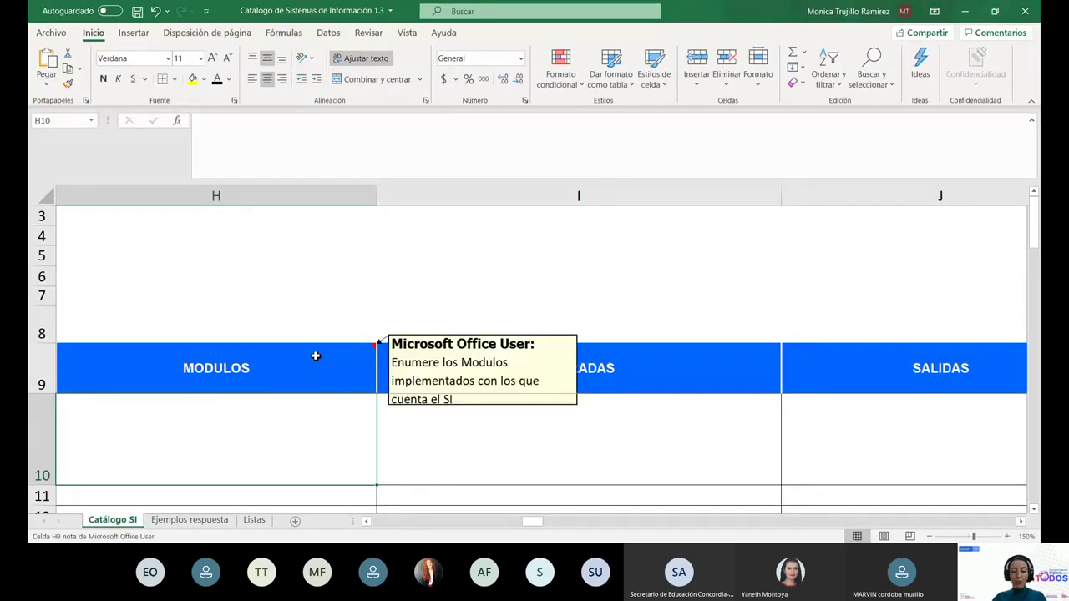
{"action": "left_click", "coordinate": [292, 131]}
{"action": "type", "text": "1"}
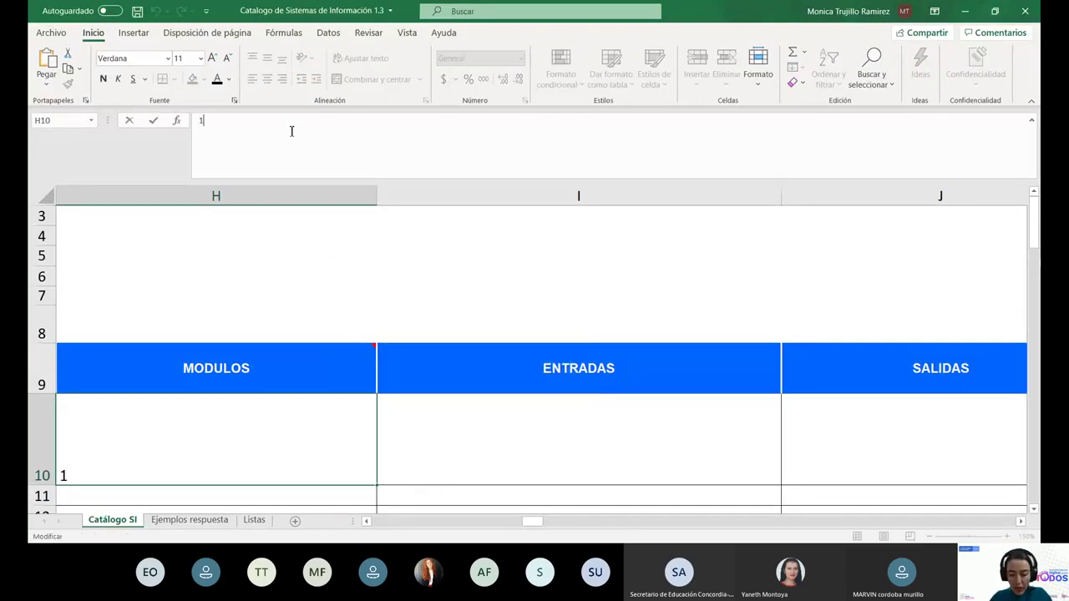
{"action": "type", "text": ") Modulo "}
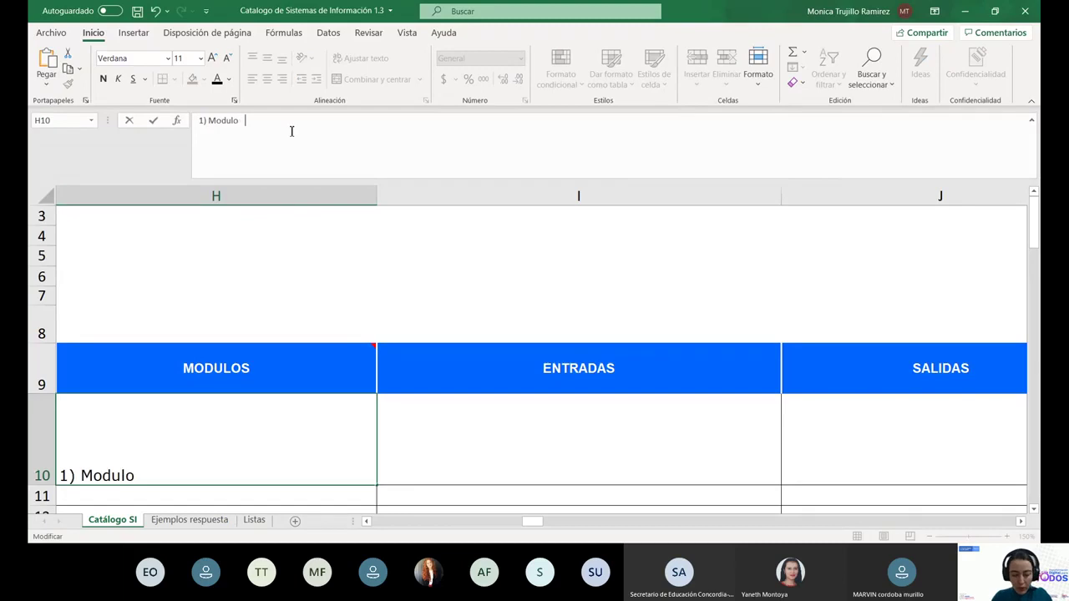
{"action": "type", "text": "de registro de "}
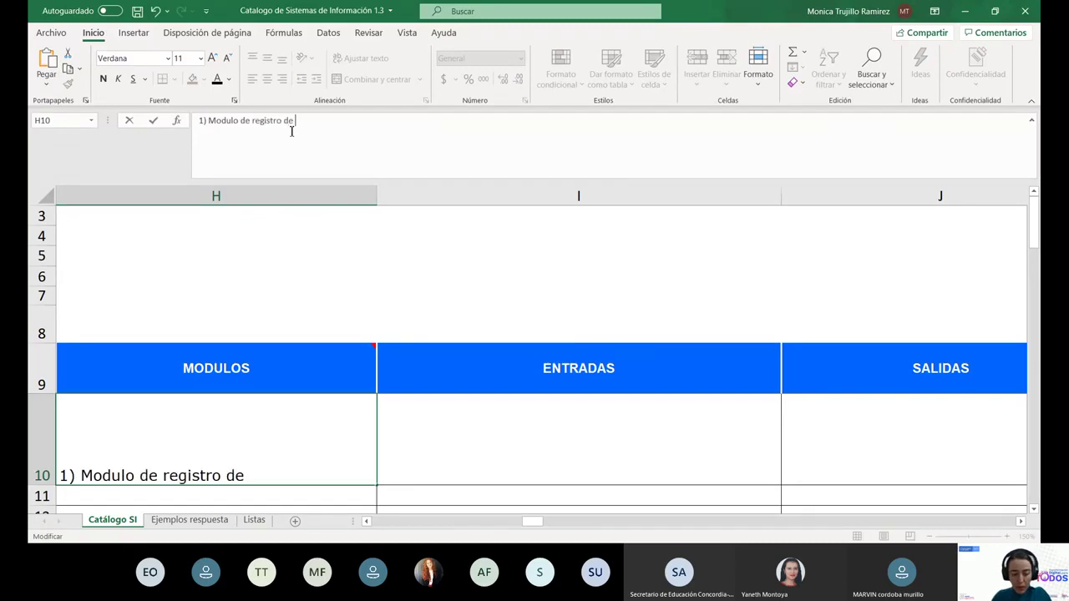
{"action": "type", "text": "PQRS"}
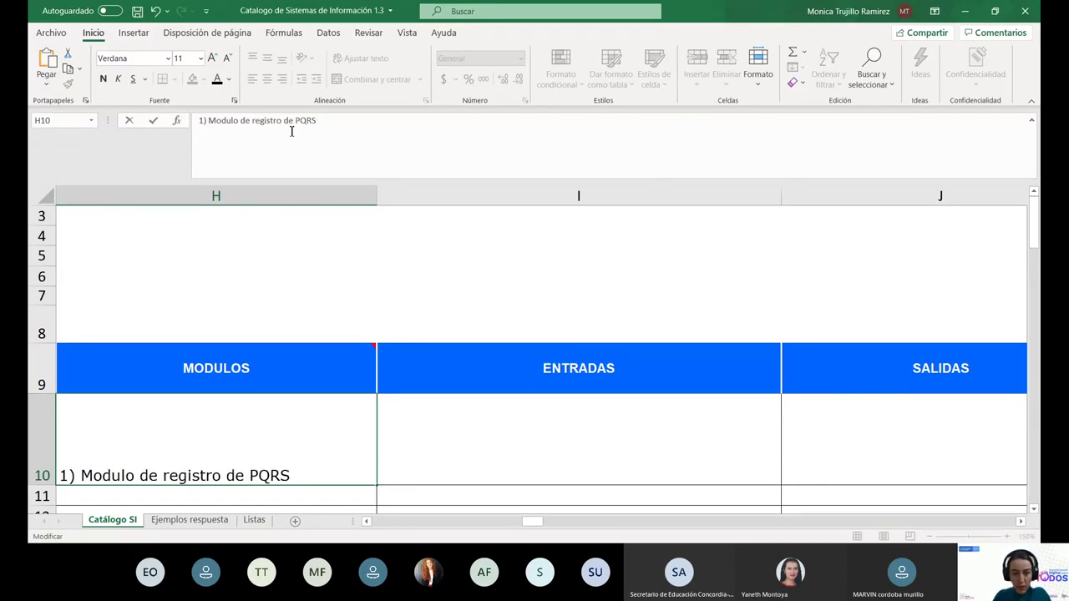
{"action": "key", "text": "alt+Return"}
{"action": "type", "text": "2) Mo "}
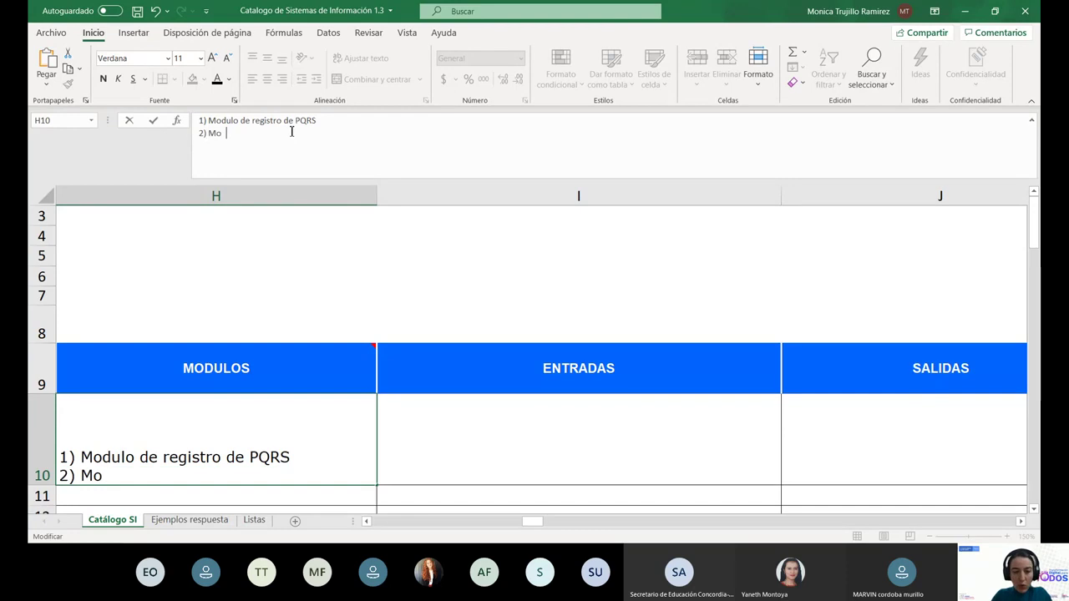
{"action": "type", "text": "dulo de gestio"}
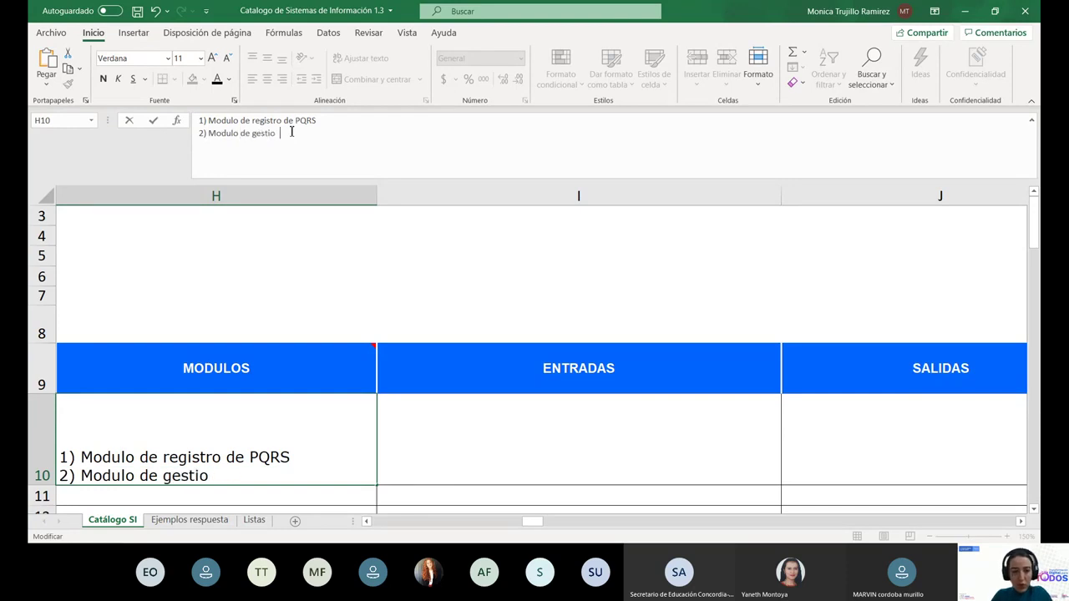
{"action": "type", "text": "n de usuarios"}
{"action": "key", "text": "Tab"}
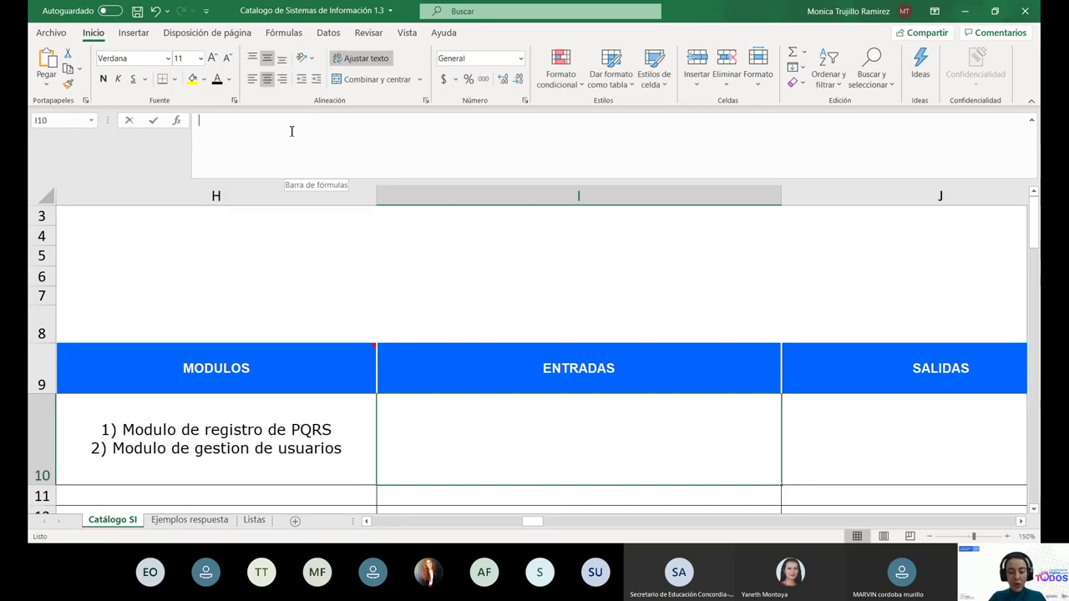
Copy the text "Petición ciudadano" from ENTRADAS on the Ejemplos respuesta sheet into cell I10 of Catálogo SI.
{"action": "left_click", "coordinate": [189, 520]}
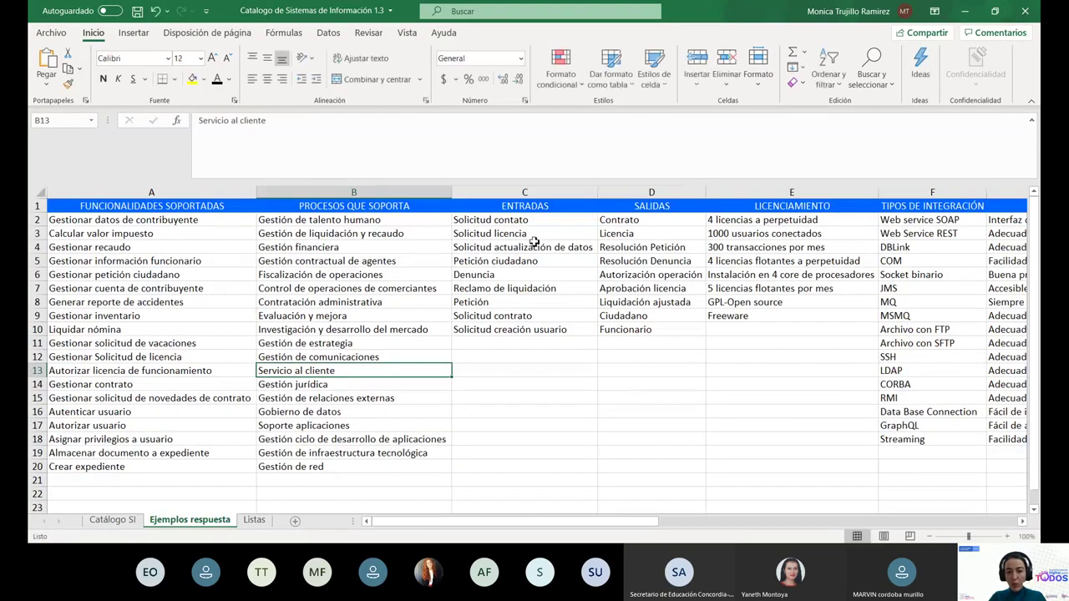
{"action": "left_click", "coordinate": [498, 304]}
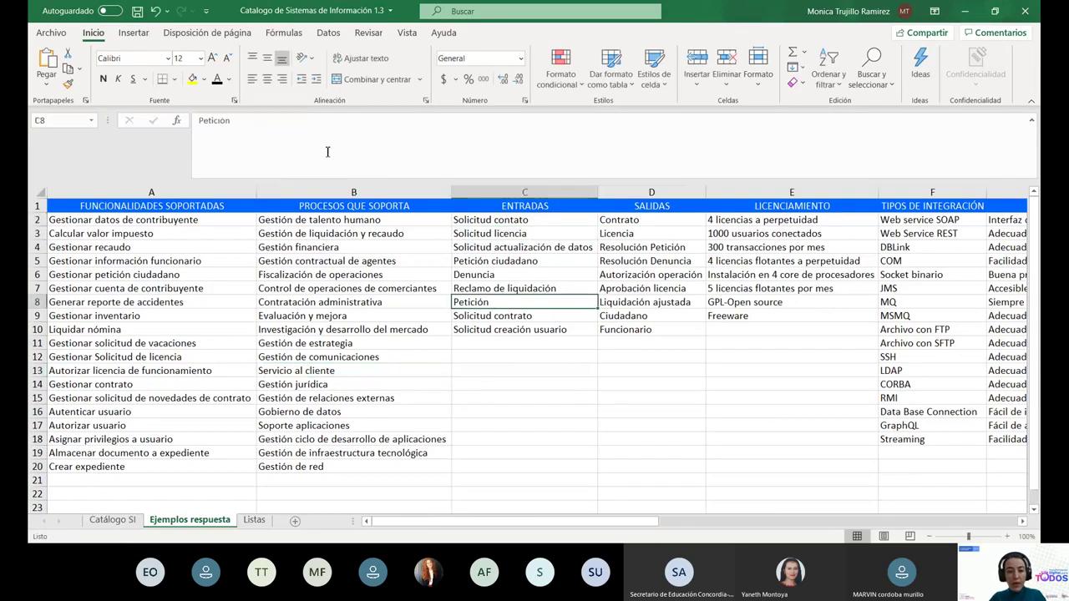
{"action": "left_click", "coordinate": [550, 257]}
{"action": "left_click_drag", "start_coordinate": [309, 122], "coordinate": [192, 123]}
{"action": "key", "text": "ctrl+c"}
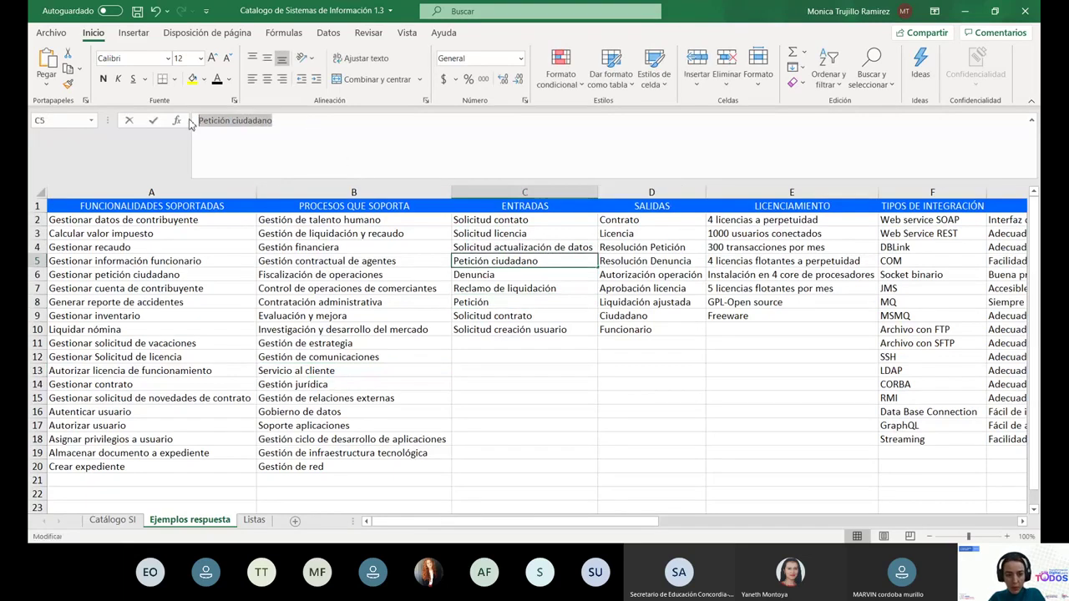
{"action": "left_click", "coordinate": [117, 522]}
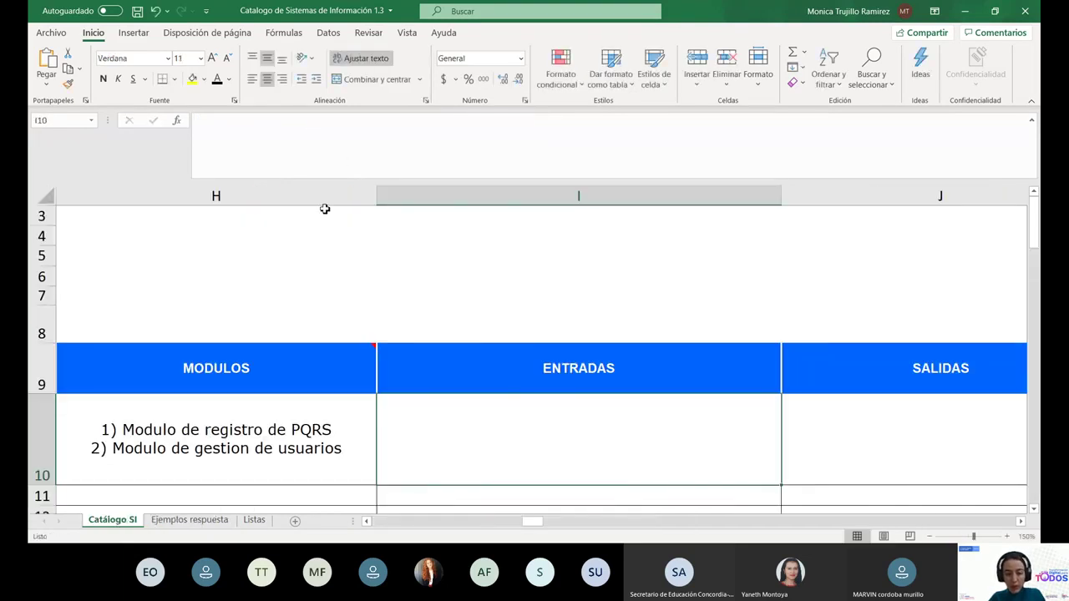
{"action": "key", "text": "ctrl+v"}
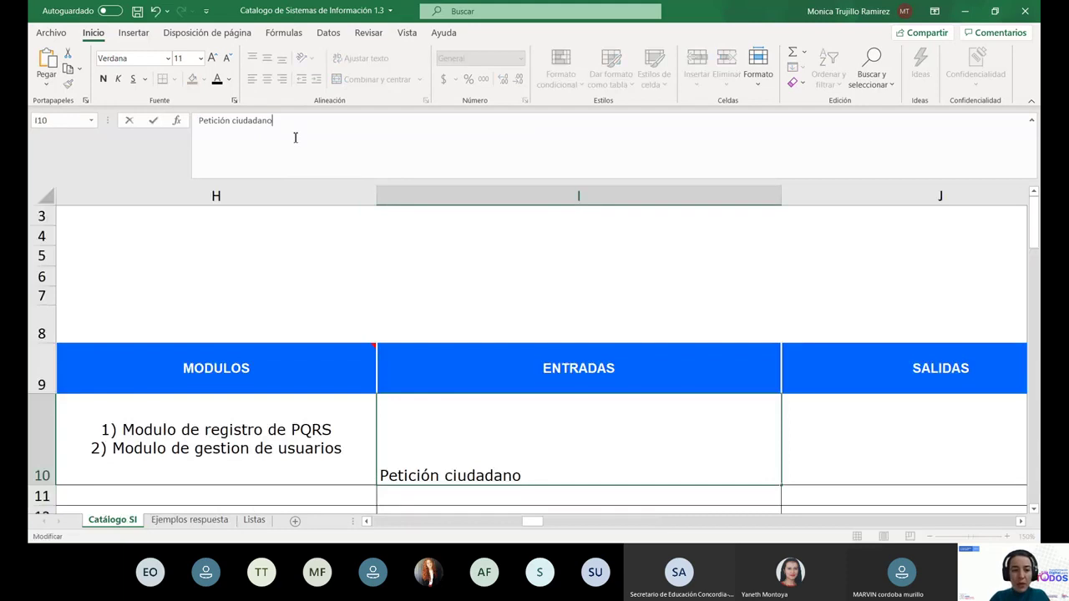
Replace the word "Petición" in the ENTRADAS cell I10 so that it reads "PQRS ciudadano".
{"action": "left_click_drag", "start_coordinate": [306, 119], "coordinate": [194, 121]}
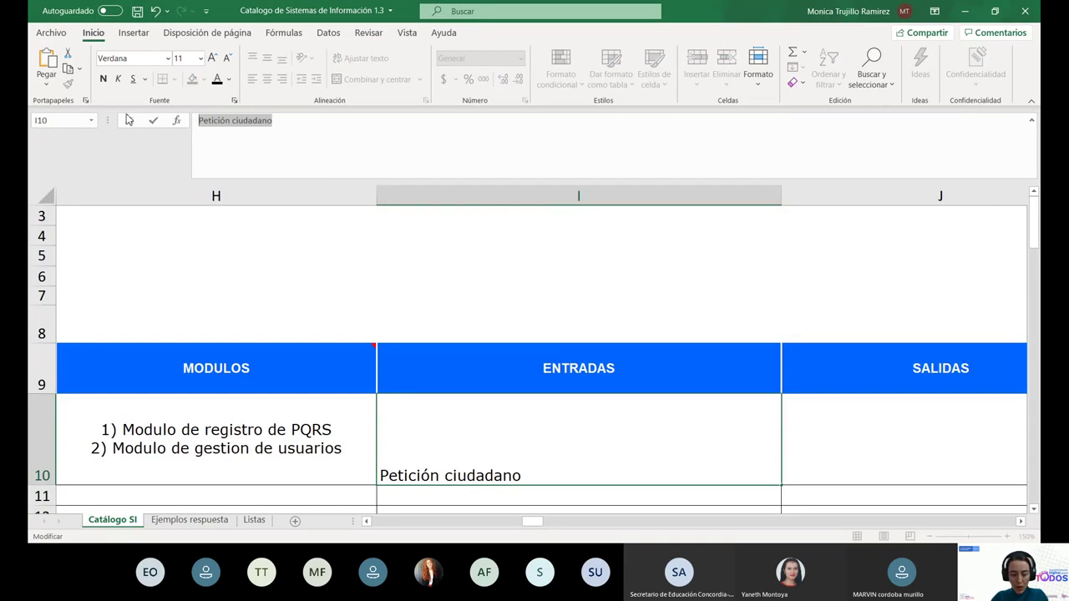
{"action": "left_click", "coordinate": [232, 123]}
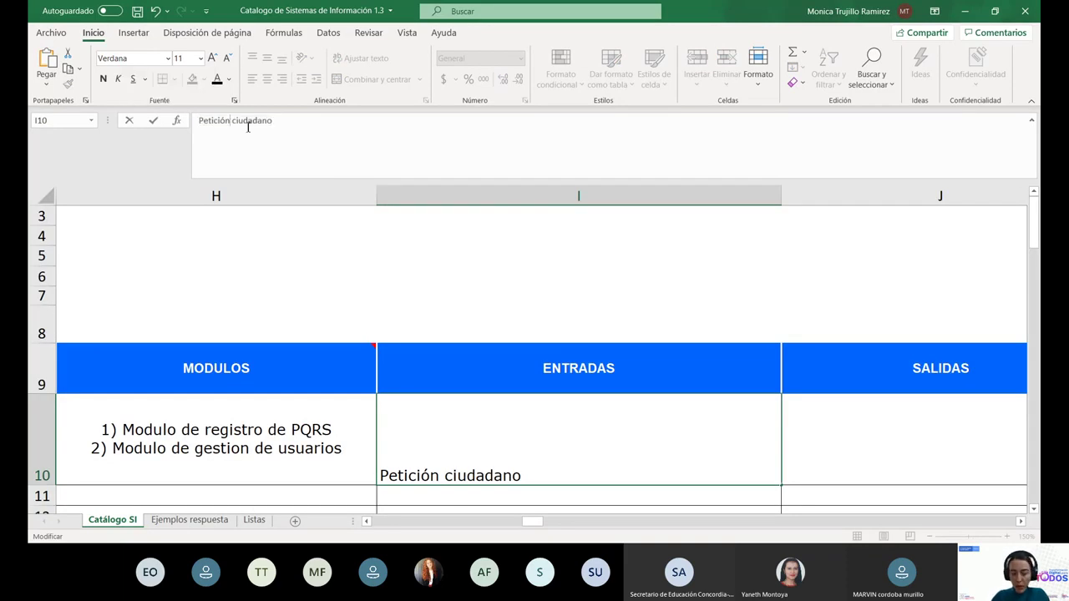
{"action": "key", "text": "BackSpace"}
{"action": "key", "text": "BackSpace"}
{"action": "key", "text": "BackSpace"}
{"action": "key", "text": "BackSpace"}
{"action": "key", "text": "BackSpace"}
{"action": "key", "text": "BackSpace"}
{"action": "key", "text": "BackSpace"}
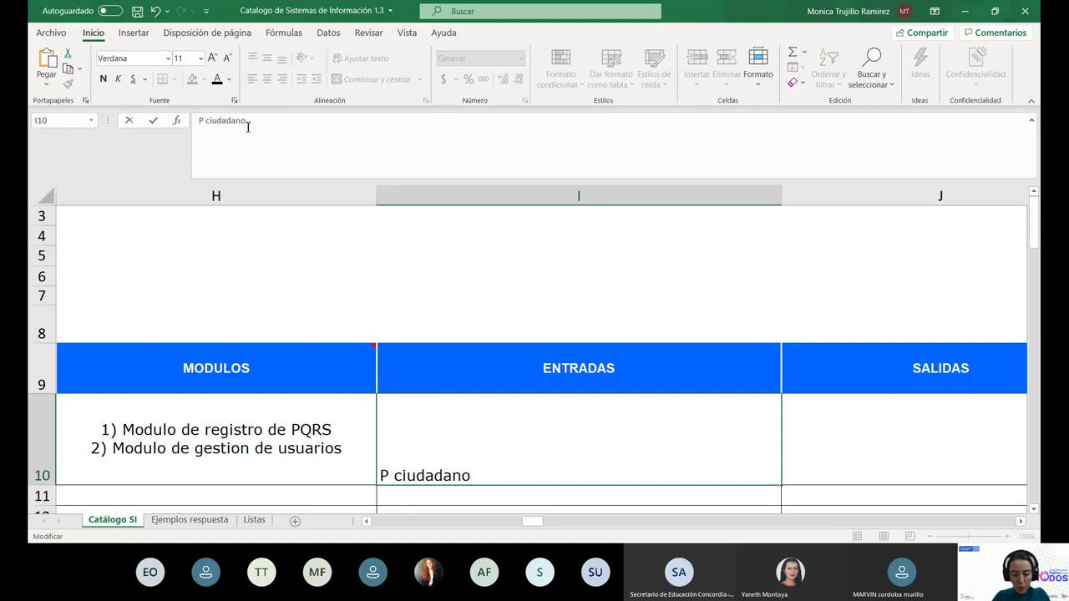
{"action": "type", "text": "QRS"}
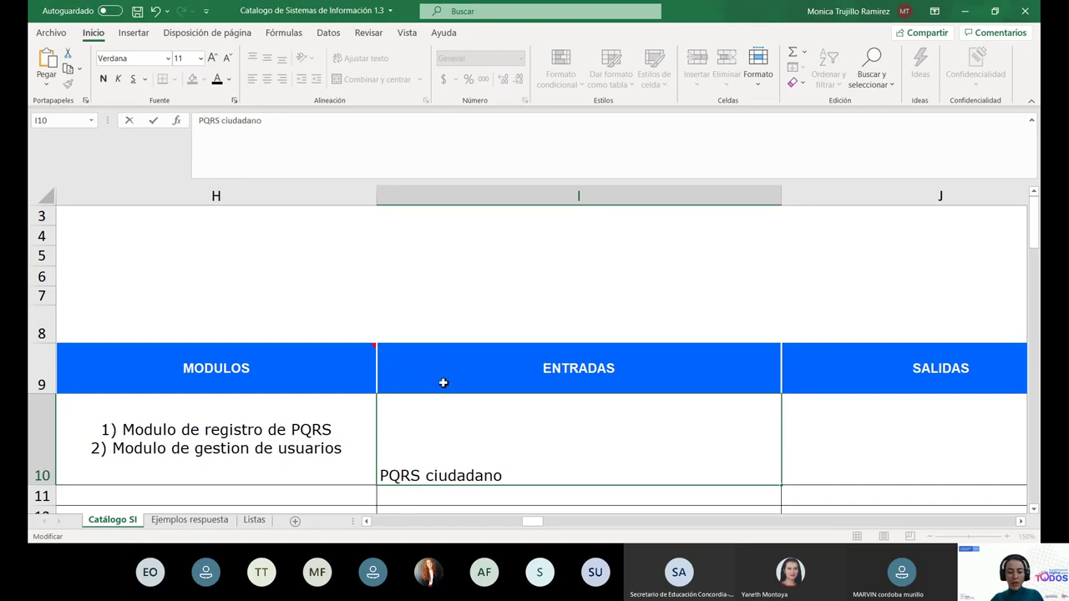
{"action": "key", "text": "Tab"}
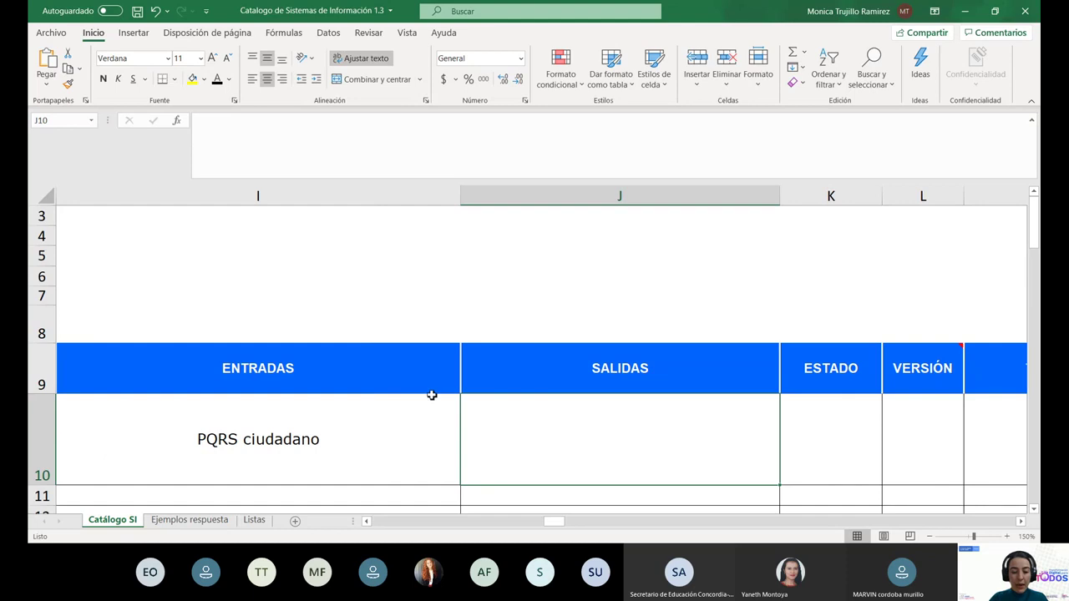
Enter "Respuesta PQRS ciudadano" in the SALIDAS cell J10 of the PQRS system record.
{"action": "left_click", "coordinate": [398, 430]}
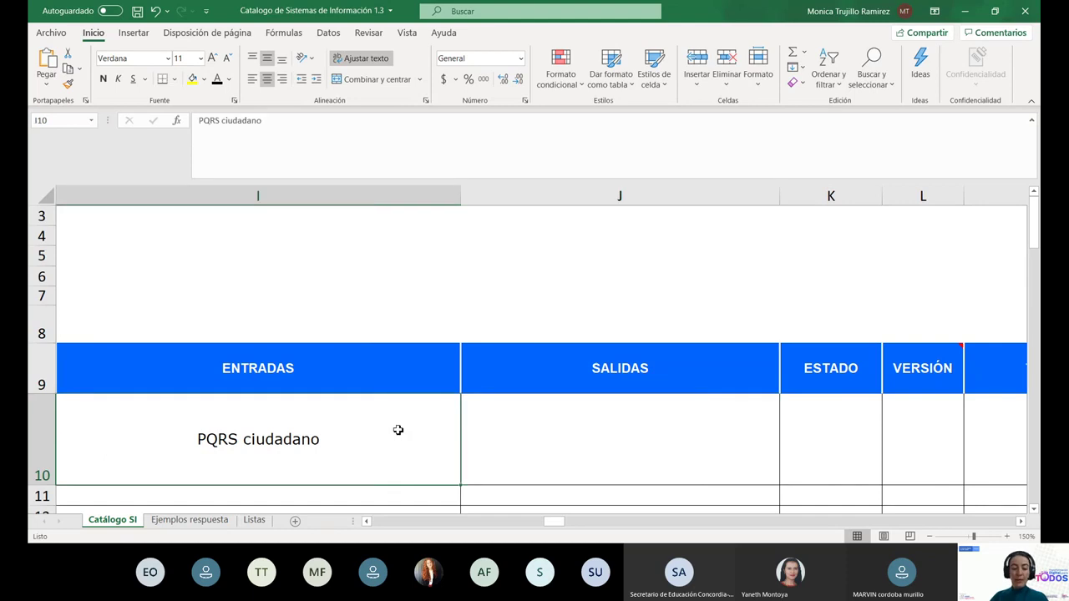
{"action": "key", "text": "Tab"}
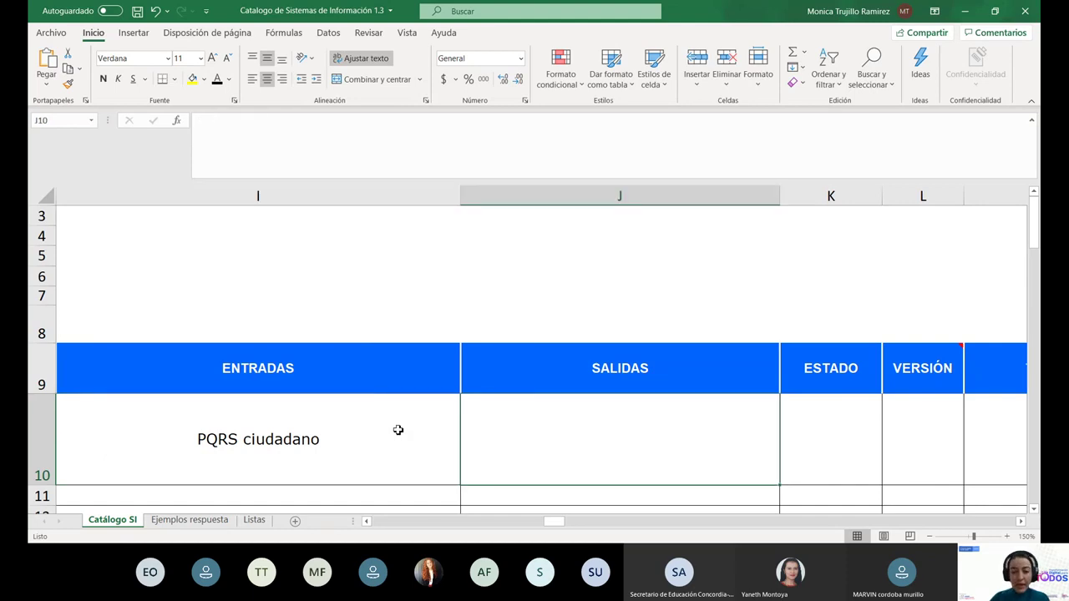
{"action": "left_click", "coordinate": [241, 136]}
{"action": "type", "text": "Re"}
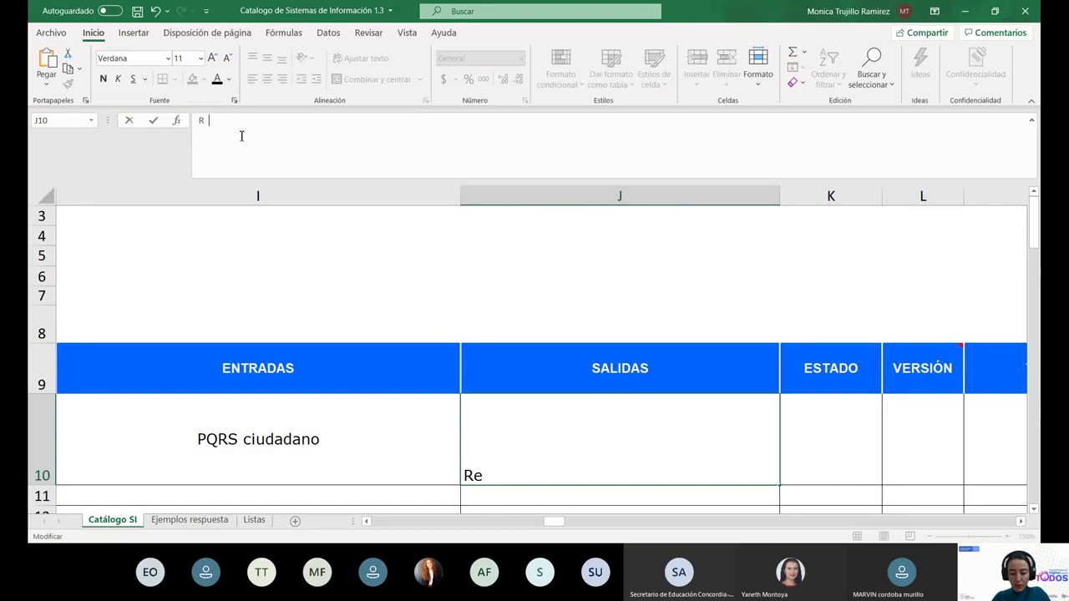
{"action": "type", "text": "spuesta P"}
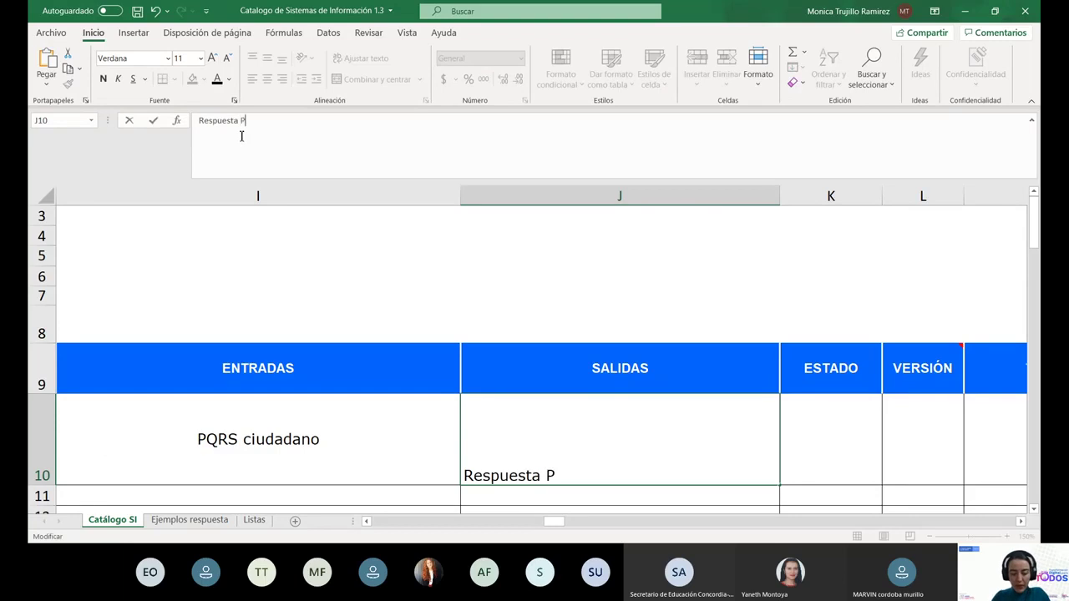
{"action": "type", "text": "QRS ciudadano"}
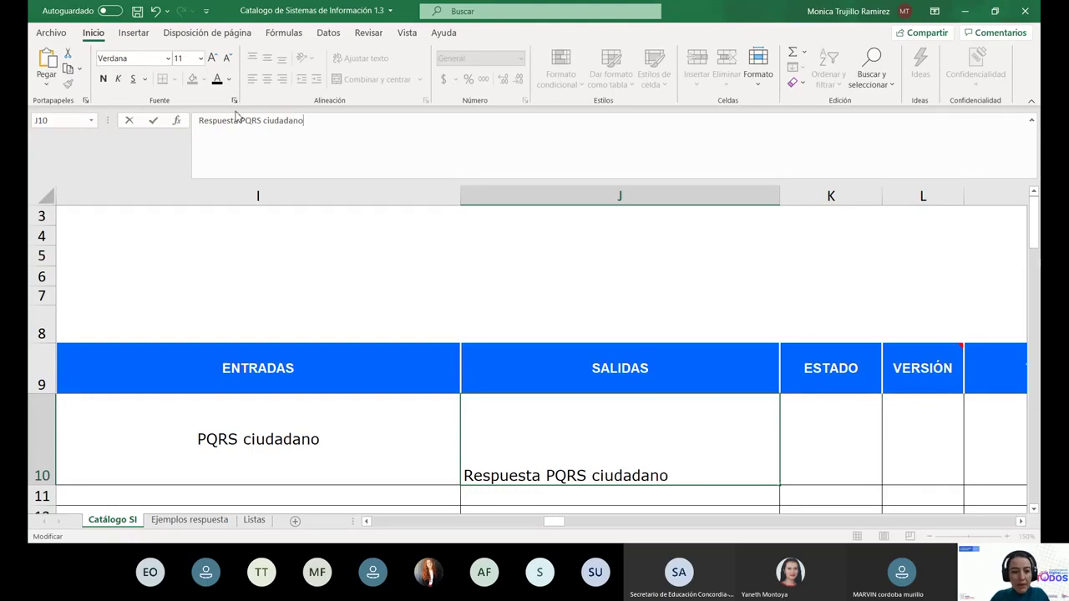
Add the line "Notificacion PQRS" above the existing text in the SALIDAS cell J10.
{"action": "left_click", "coordinate": [197, 121]}
{"action": "key", "text": "alt+Return"}
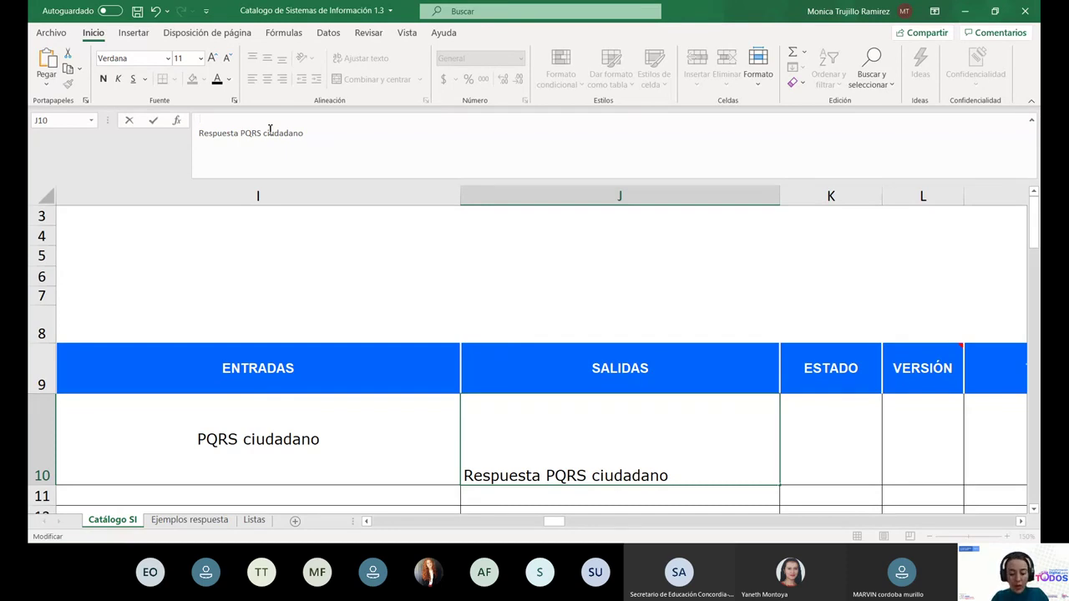
{"action": "type", "text": "Notificacion"}
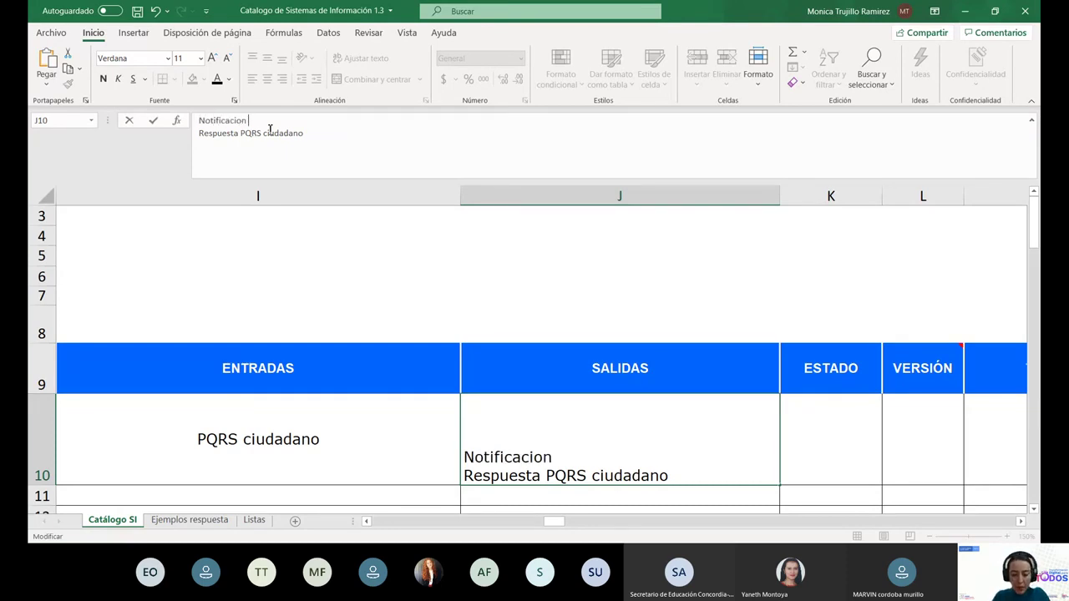
{"action": "type", "text": " PQRS"}
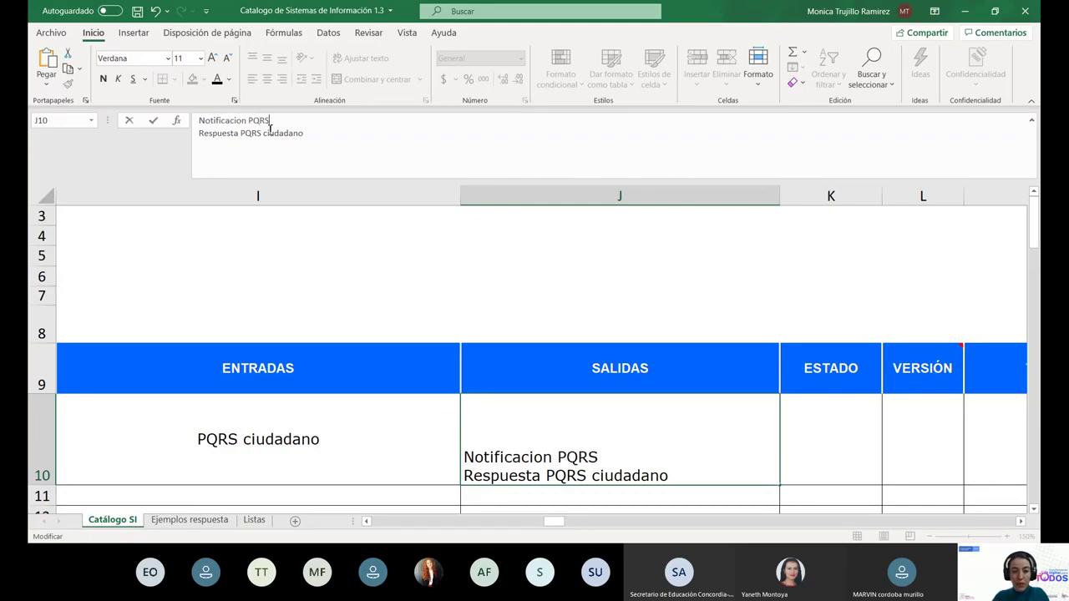
{"action": "left_click", "coordinate": [873, 453]}
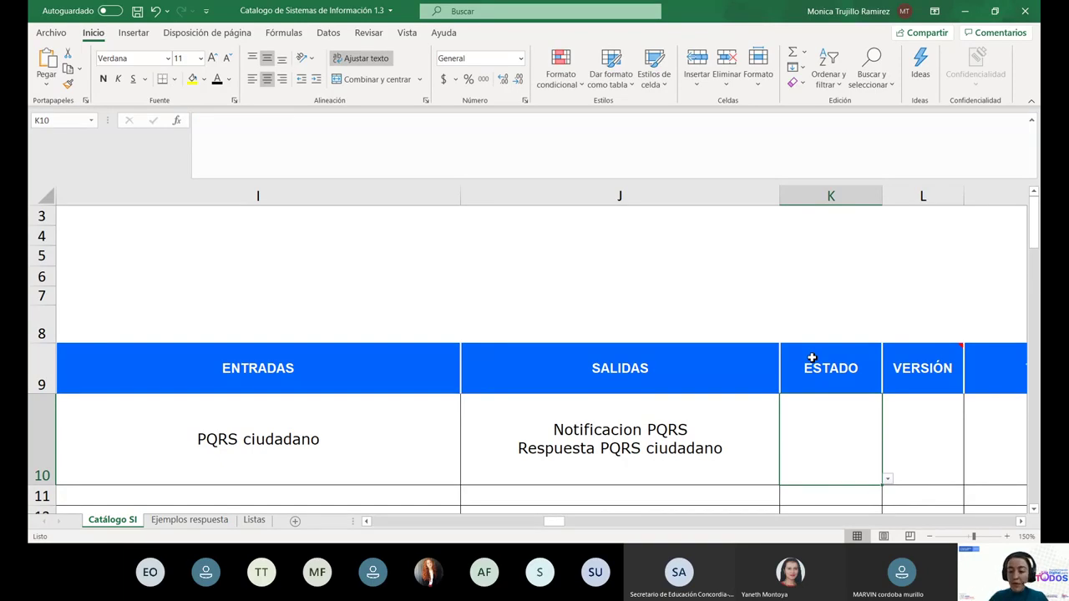
Set ESTADO to "En Producción" and VERSIÓN to 2.0 for the PQRS system record in row 10.
{"action": "scroll", "coordinate": [479, 494], "scroll_direction": "right", "scroll_amount": 1}
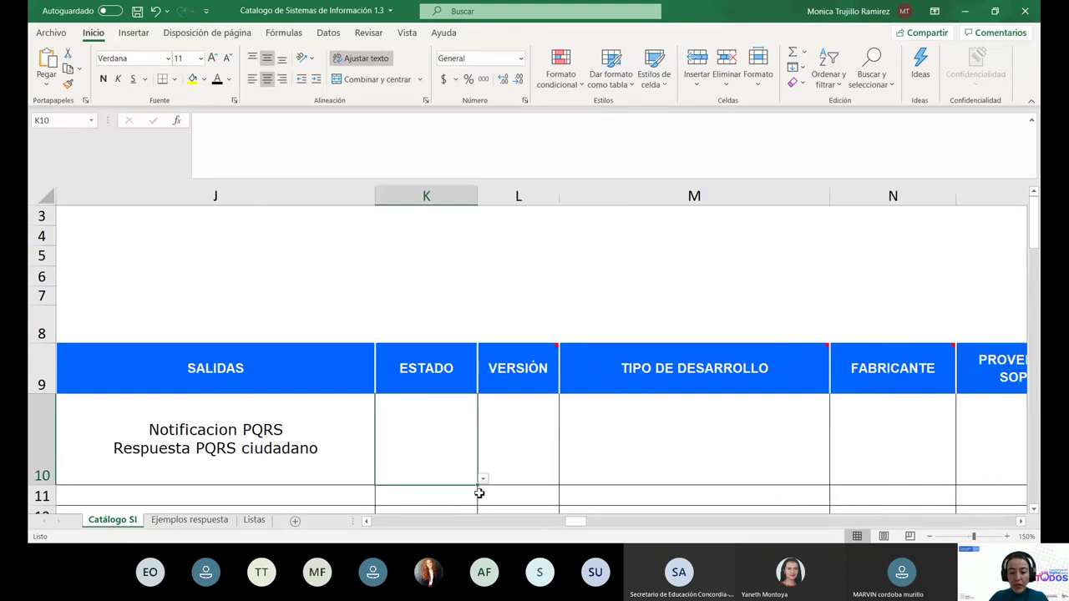
{"action": "left_click", "coordinate": [483, 480]}
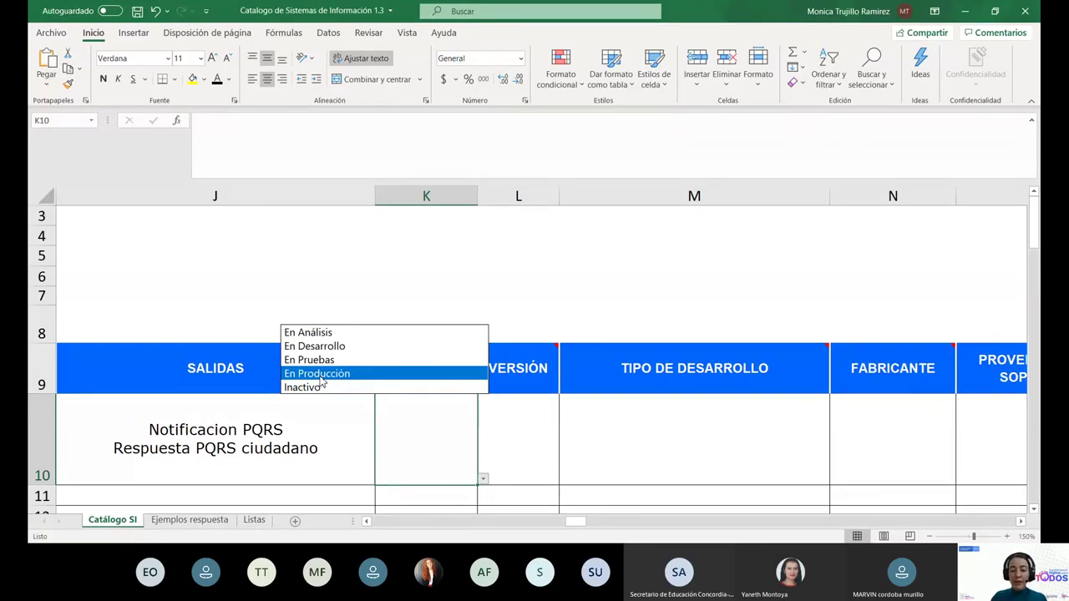
{"action": "left_click", "coordinate": [322, 380]}
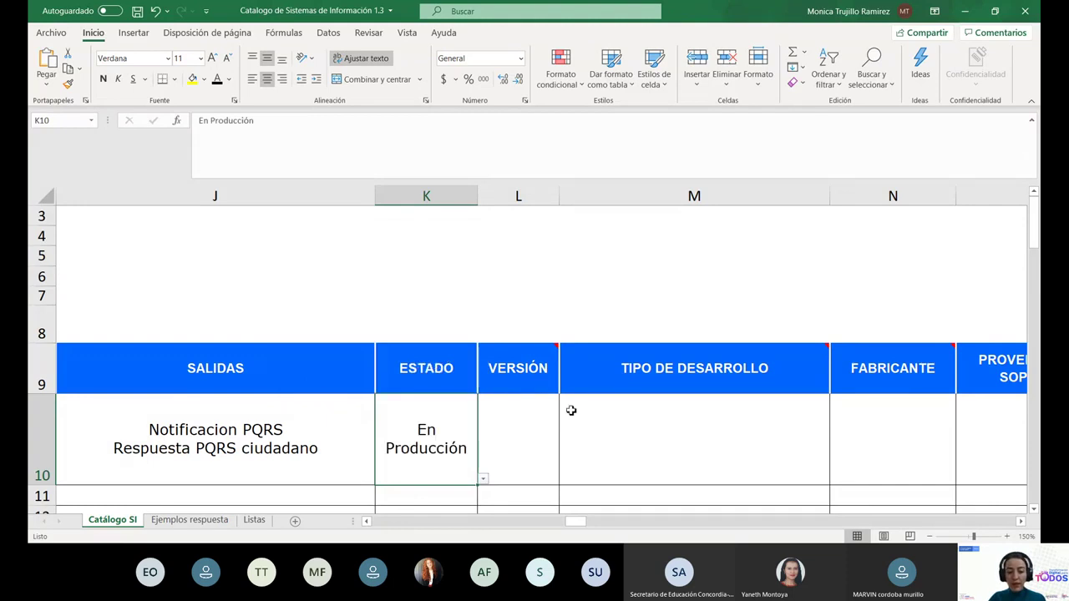
{"action": "left_click", "coordinate": [541, 428]}
{"action": "left_click", "coordinate": [306, 142]}
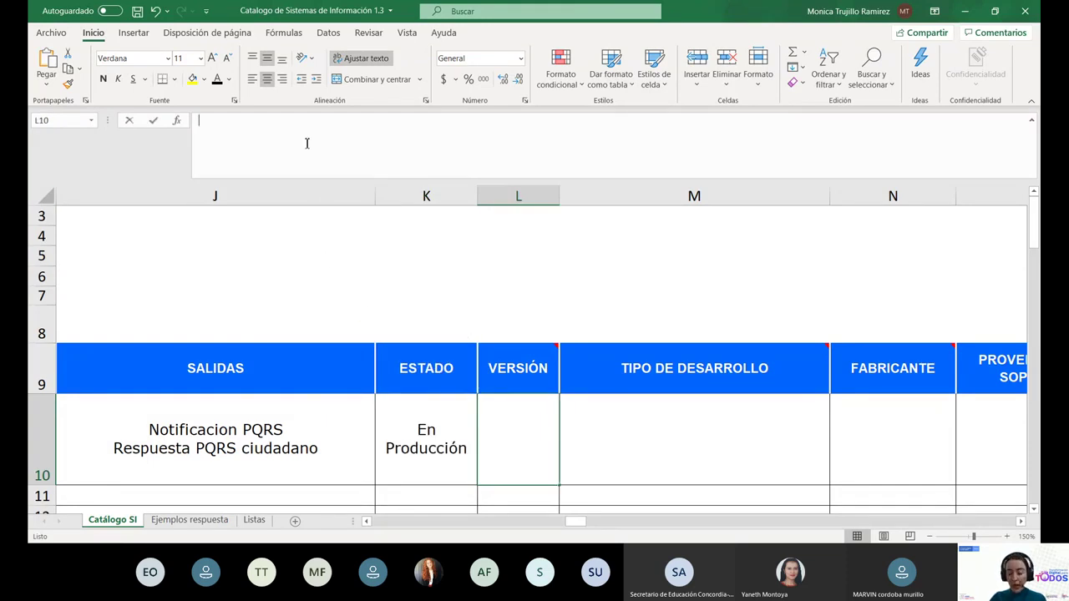
{"action": "type", "text": "2.0"}
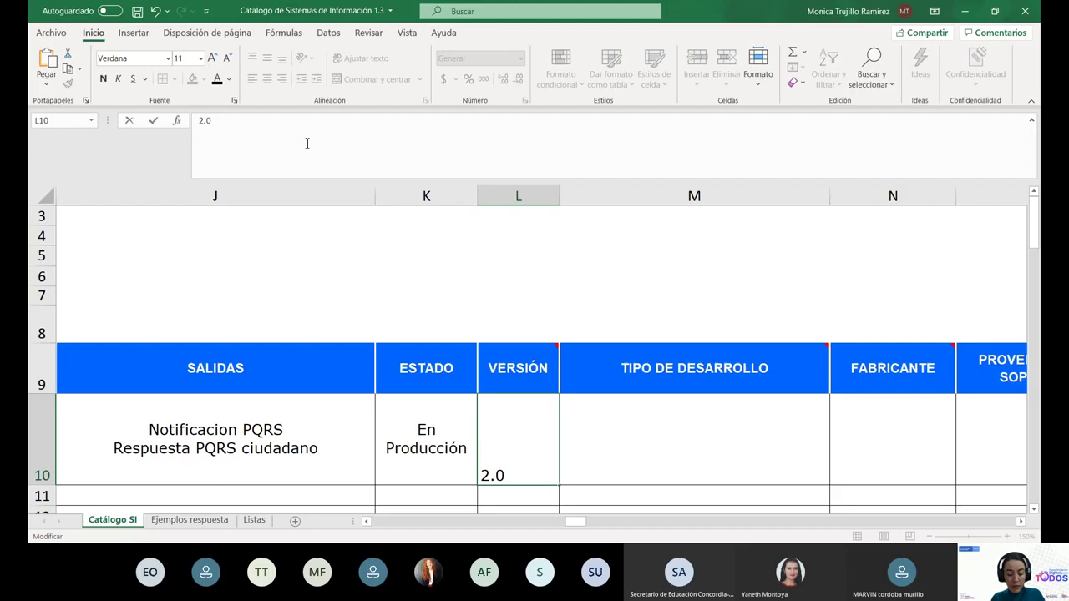
{"action": "key", "text": "Tab"}
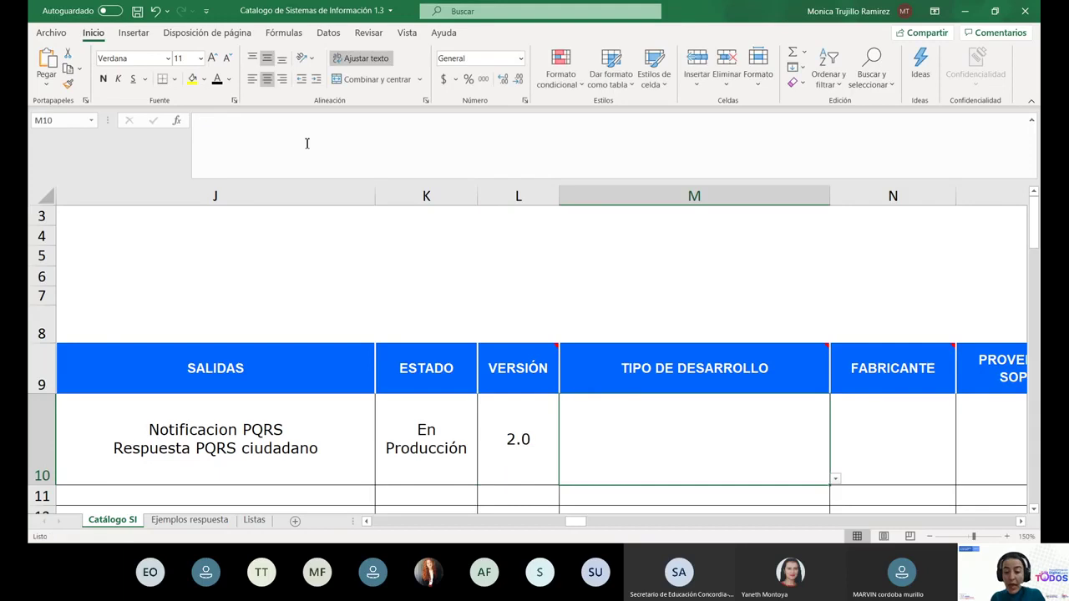
Set TIPO DE DESARROLLO to "Adquirido con modificaciones" and FABRICANTE to "TECH-NOC" in the PQRS system record.
{"action": "left_click", "coordinate": [835, 480]}
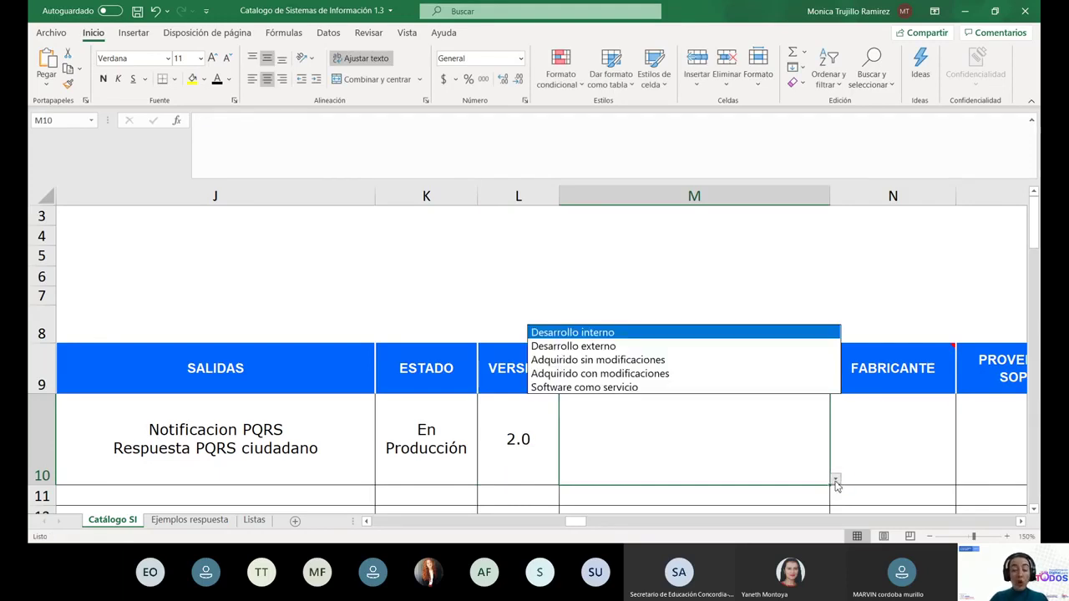
{"action": "left_click", "coordinate": [636, 374]}
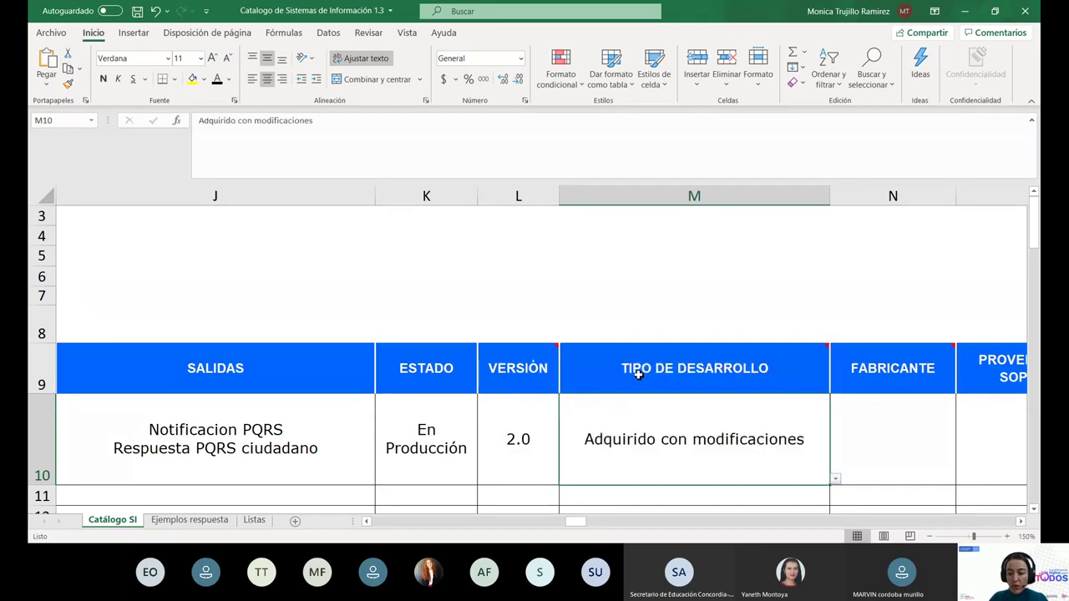
{"action": "left_click", "coordinate": [880, 445]}
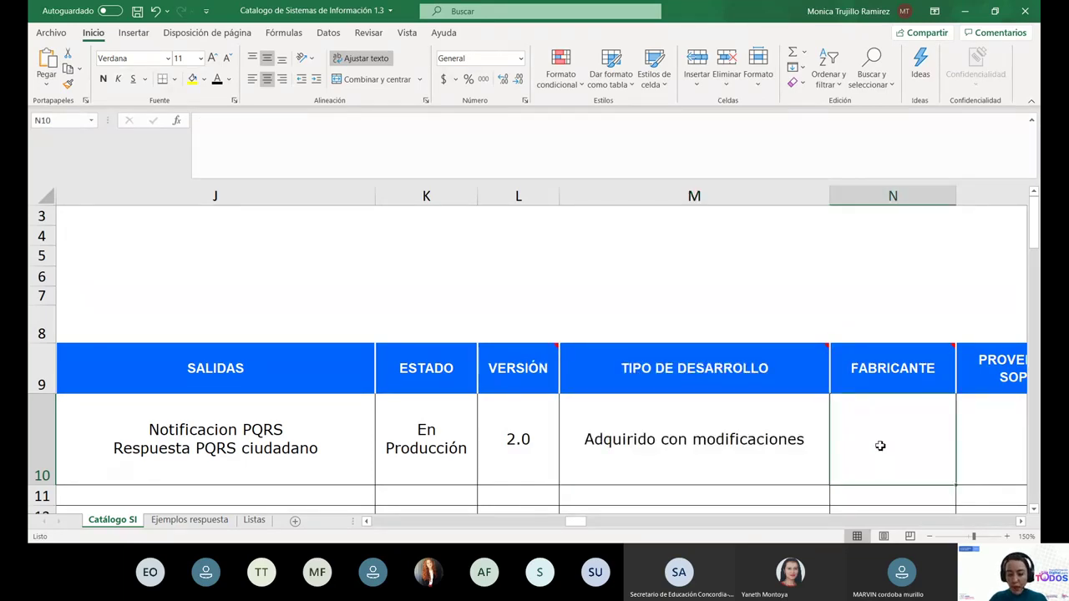
{"action": "scroll", "coordinate": [880, 445], "scroll_direction": "right", "scroll_amount": 2}
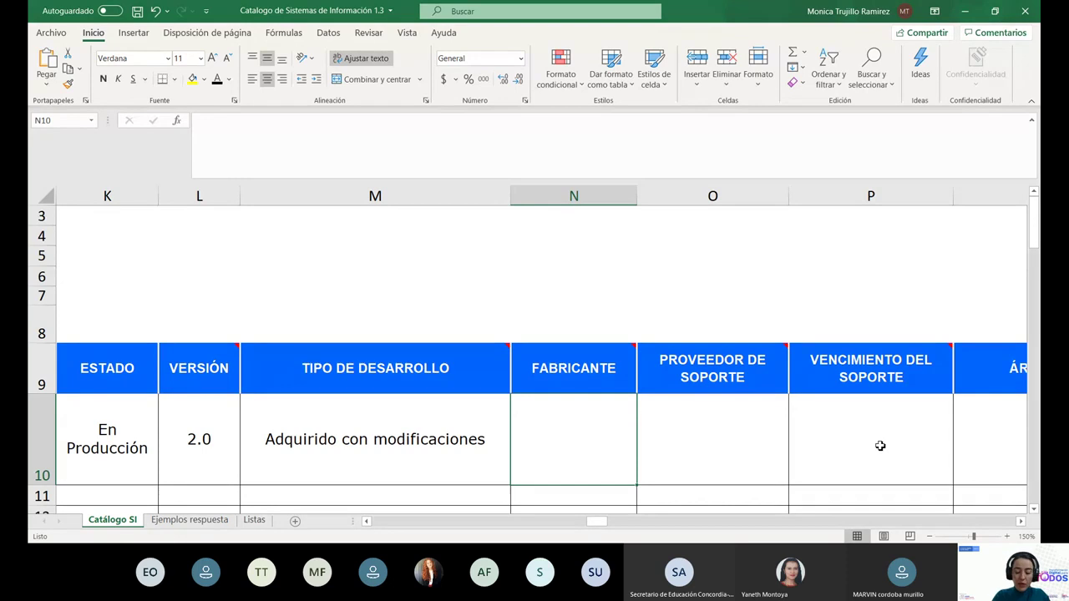
{"action": "type", "text": "TECH"}
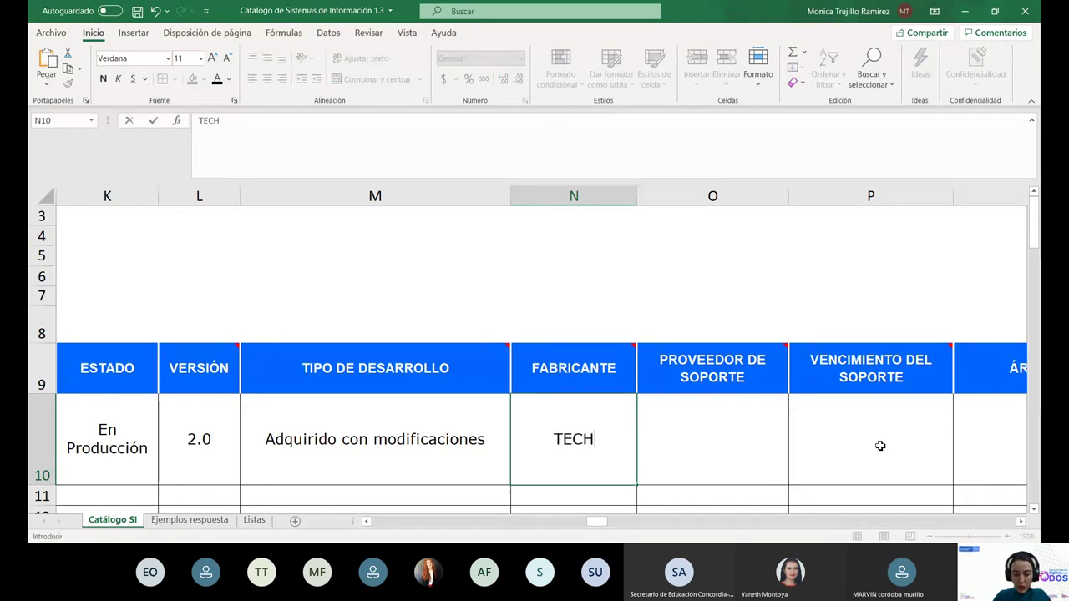
{"action": "type", "text": "-"}
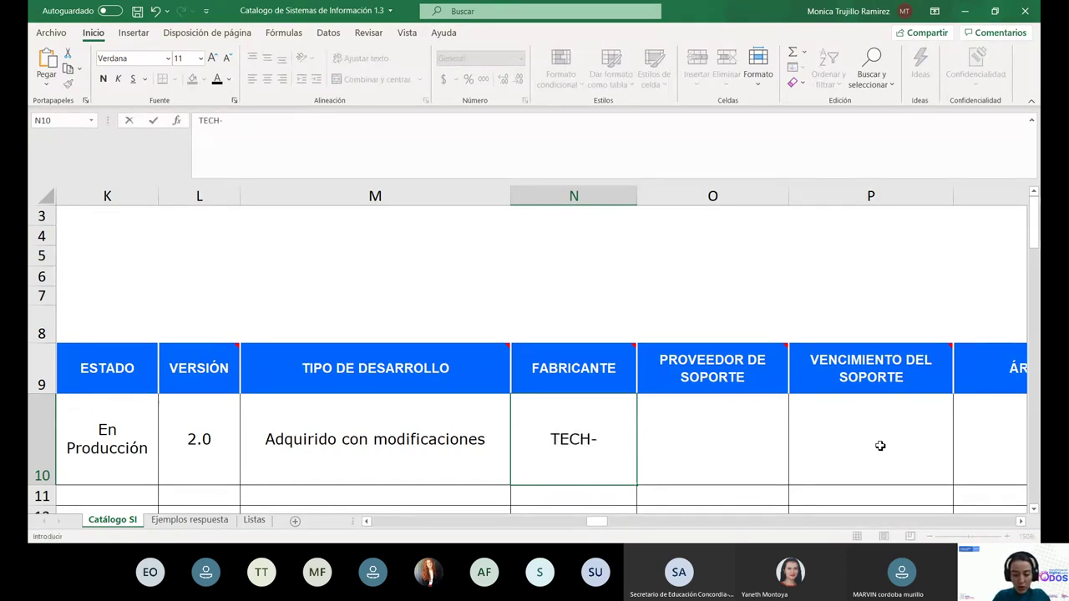
{"action": "type", "text": "NOC"}
{"action": "key", "text": "Tab"}
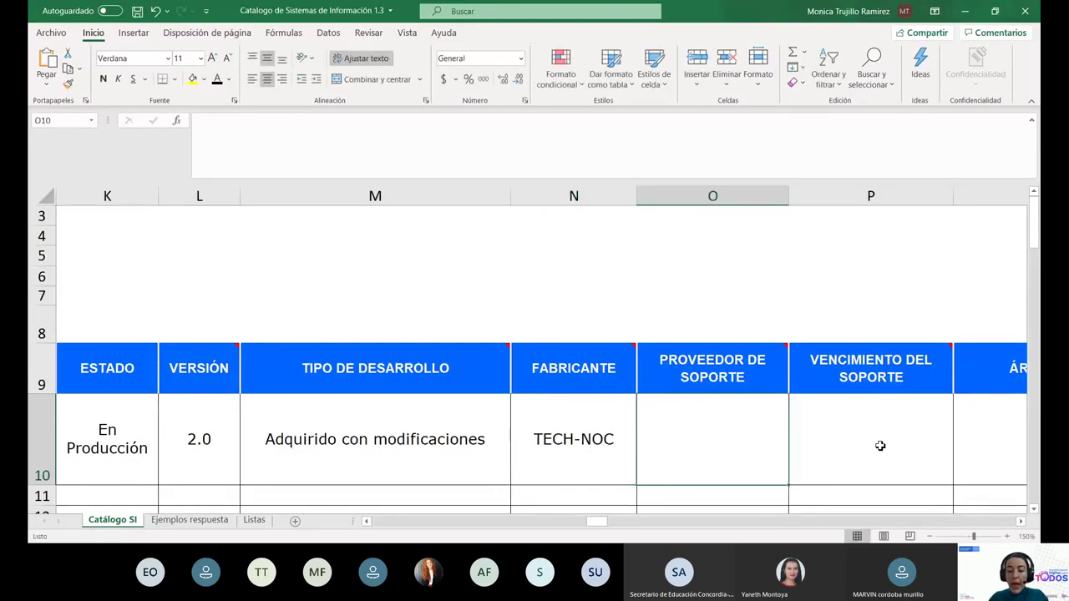
Fill in the PROVEEDOR DE SOPORTE cell O10 with the contact's first name and the word "email" on a second line.
{"action": "mouse_move", "coordinate": [731, 377]}
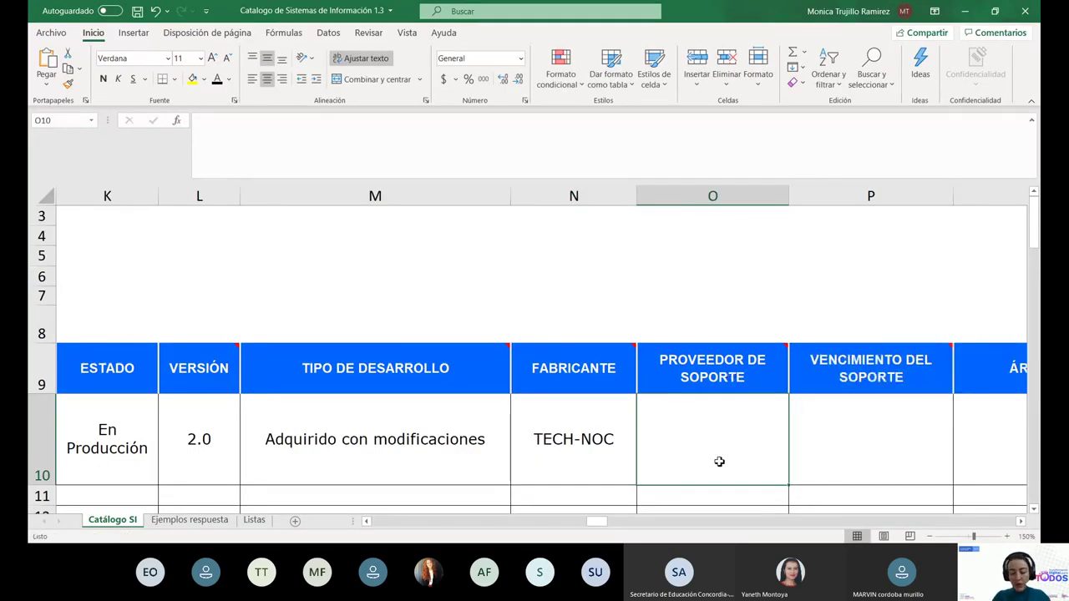
{"action": "type", "text": "juanito"}
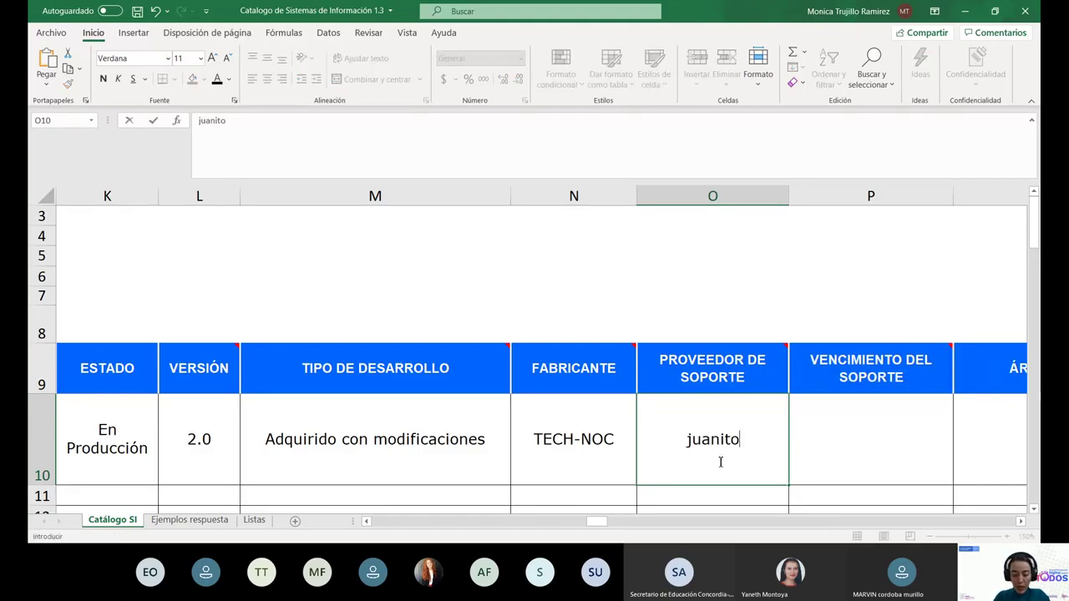
{"action": "key", "text": "alt+Return"}
{"action": "type", "text": "email"}
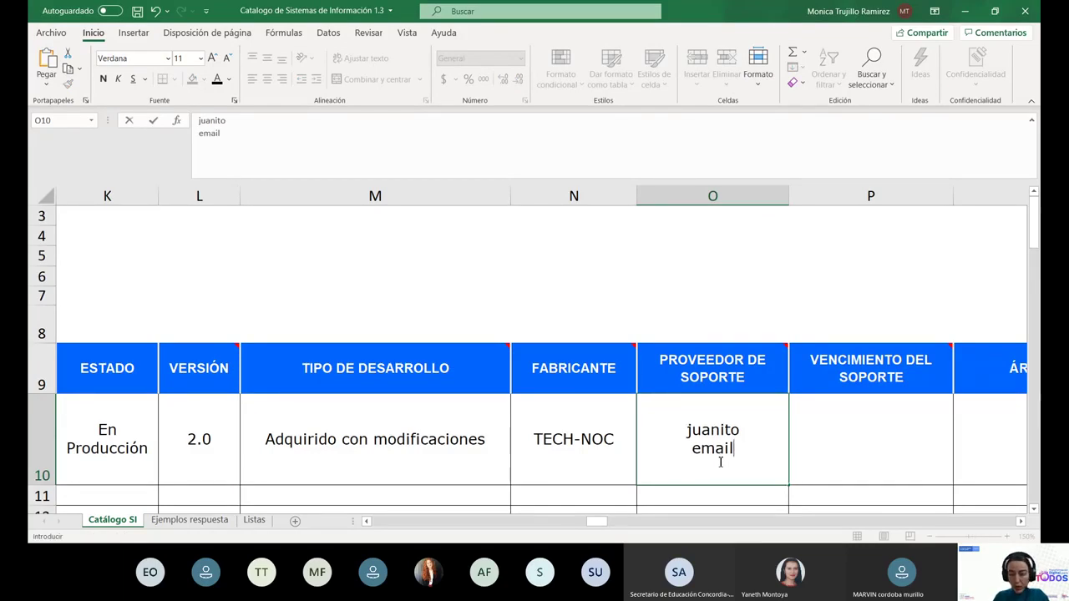
{"action": "key", "text": "Tab"}
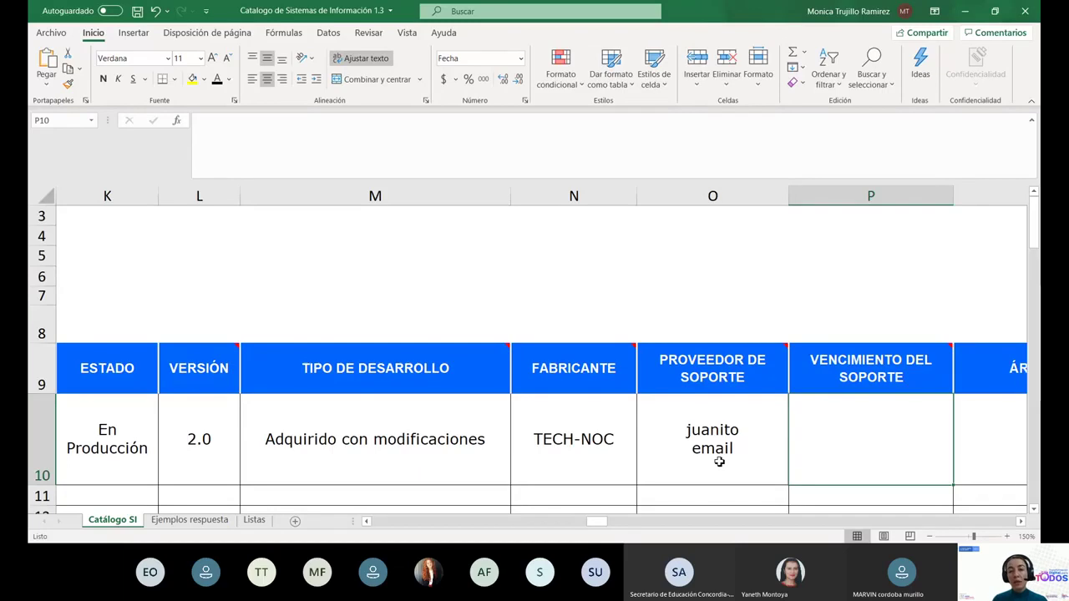
Enter the support expiry date 31/12/2020 in the VENCIMIENTO DEL SOPORTE cell P10.
{"action": "scroll", "coordinate": [719, 462], "scroll_direction": "right", "scroll_amount": 3}
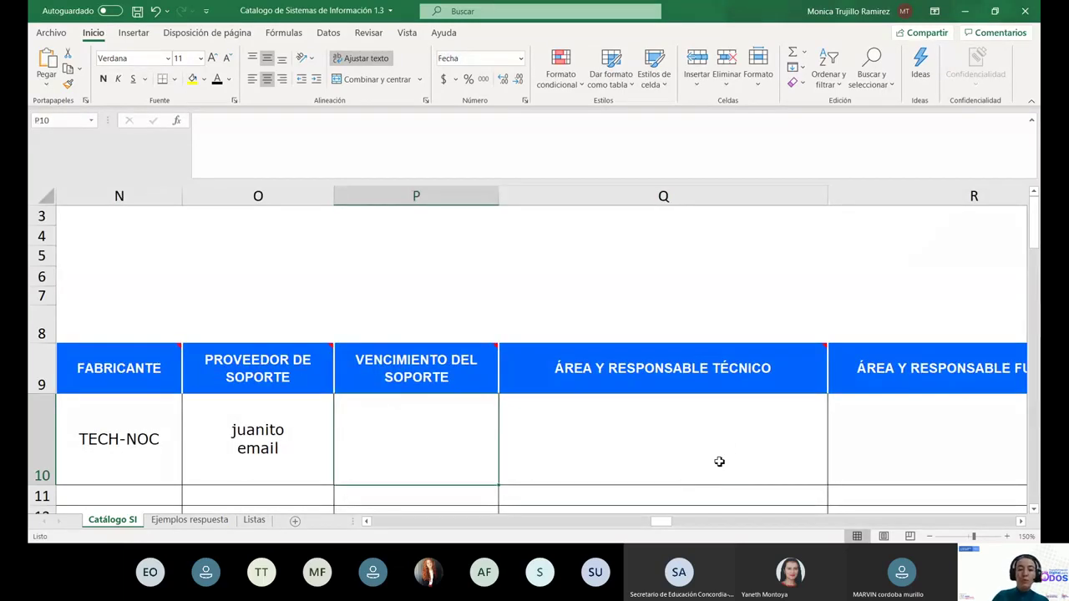
{"action": "left_click", "coordinate": [281, 133]}
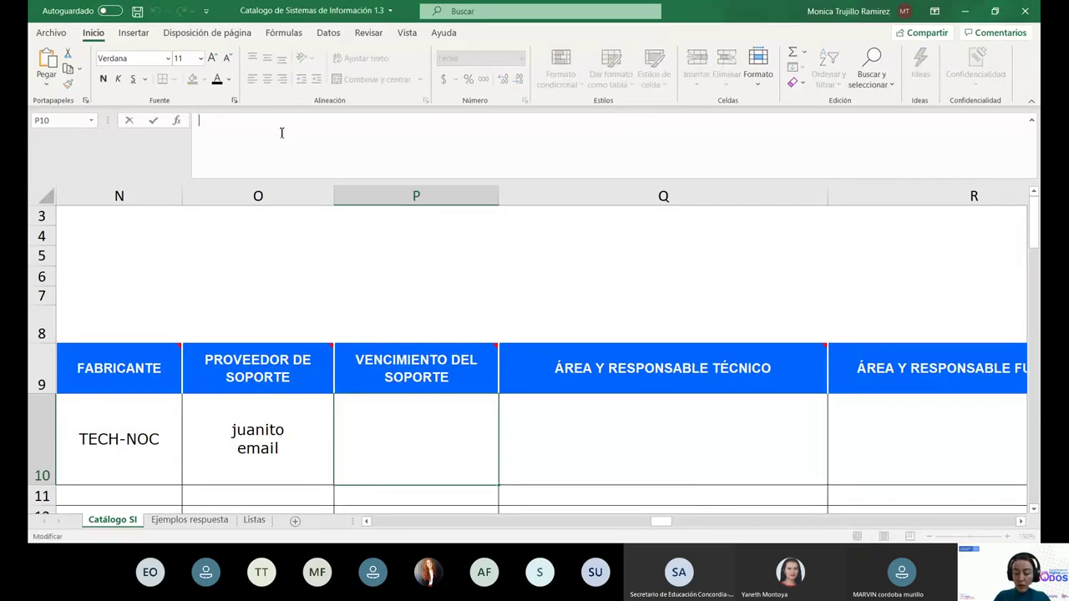
{"action": "type", "text": "12"}
{"action": "key", "text": "BackSpace"}
{"action": "key", "text": "BackSpace"}
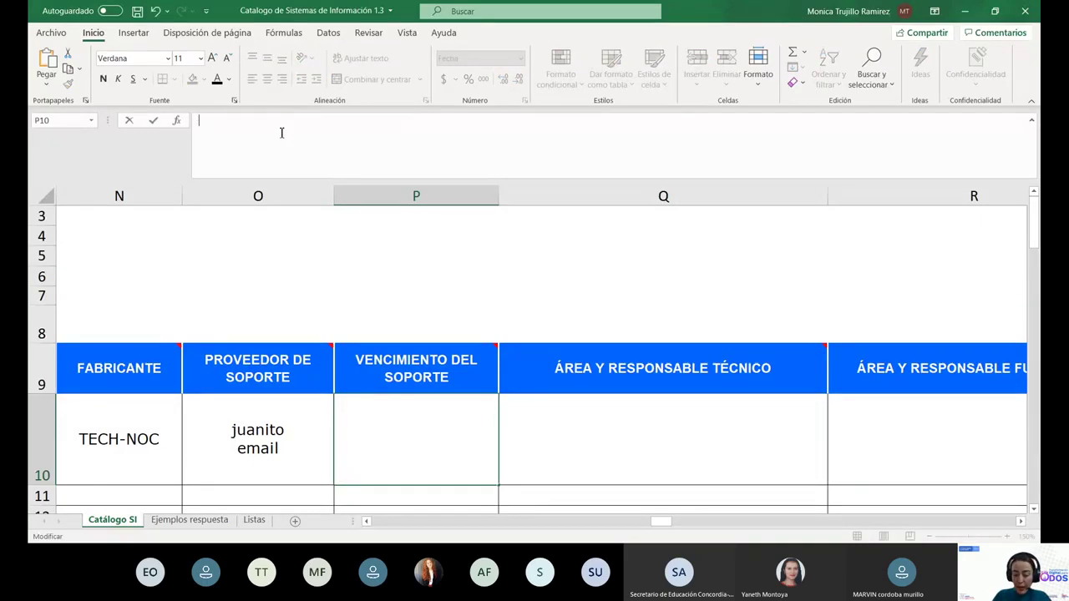
{"action": "type", "text": "31/"}
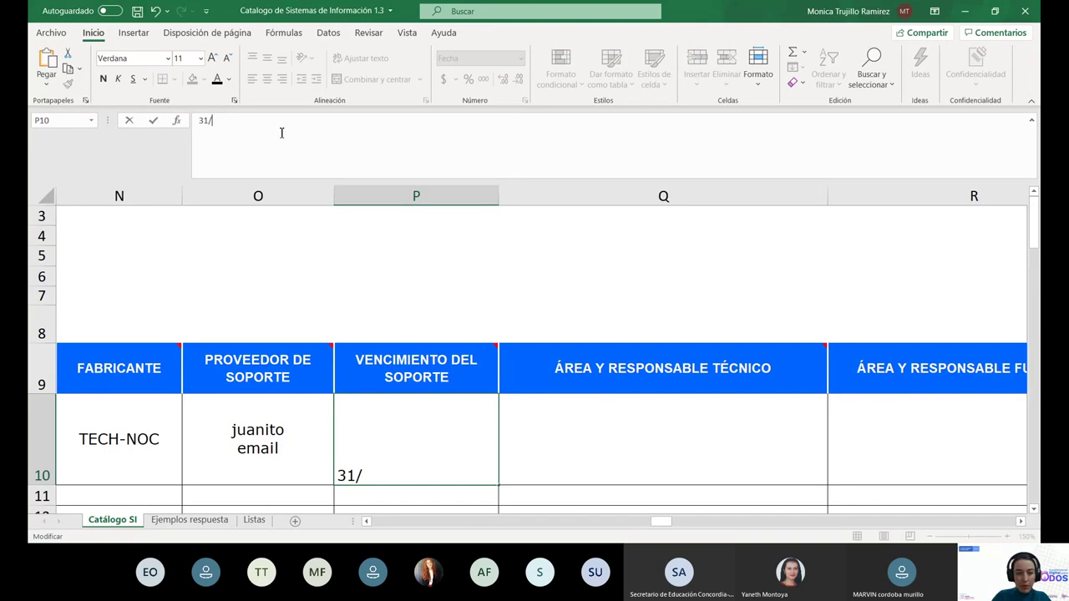
{"action": "type", "text": "12/2020"}
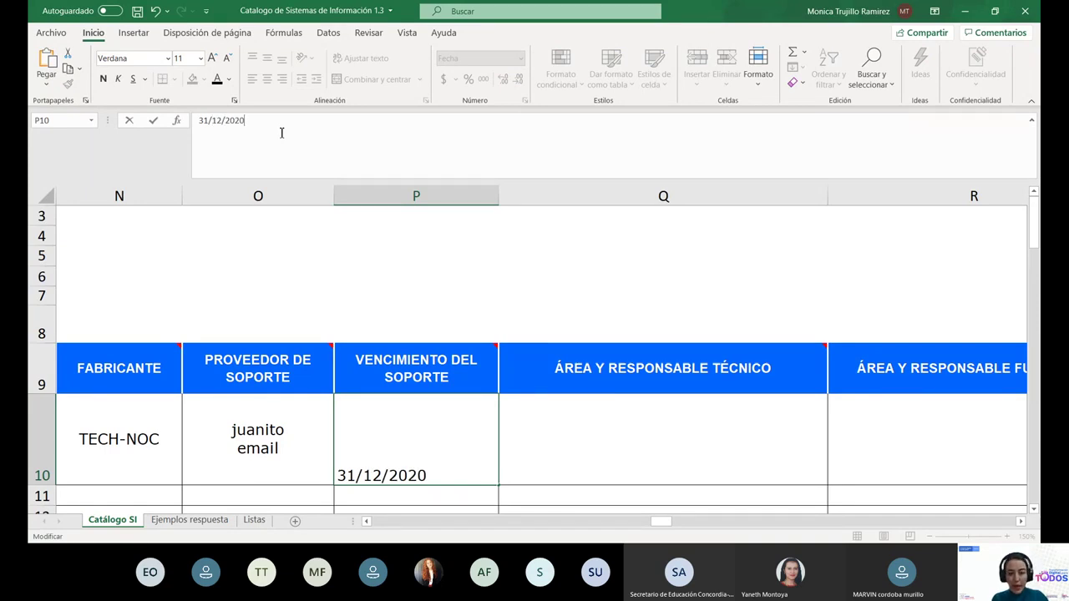
{"action": "key", "text": "Tab"}
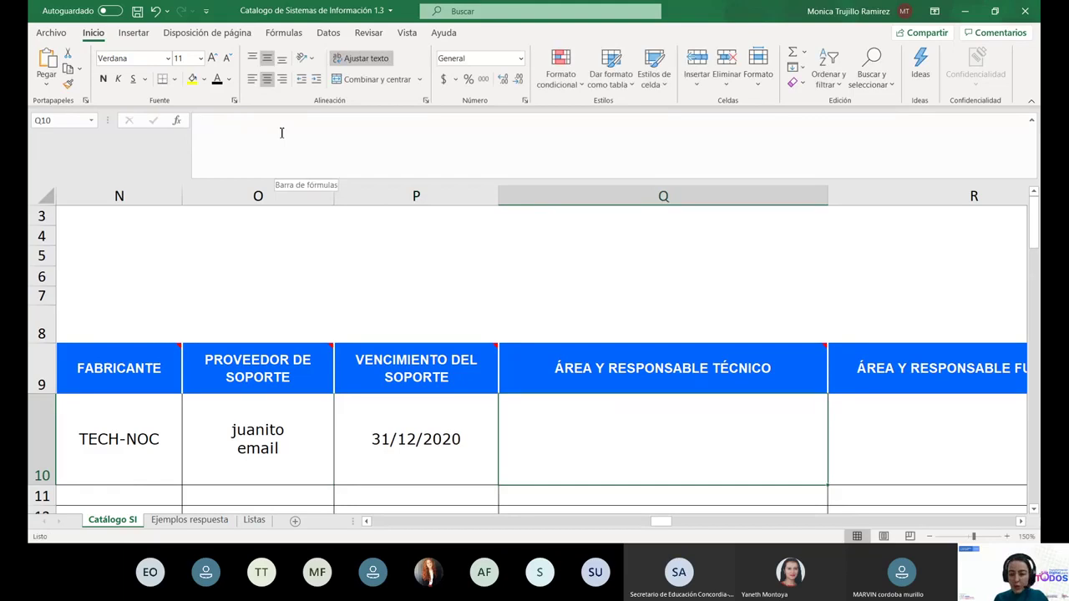
Copy the text "4 licencias a perpetuidad" from the Ejemplos respuesta sheet into the LICENCIAMIENTO cell S10 of Catálogo SI.
{"action": "key", "text": "Tab"}
{"action": "key", "text": "Tab"}
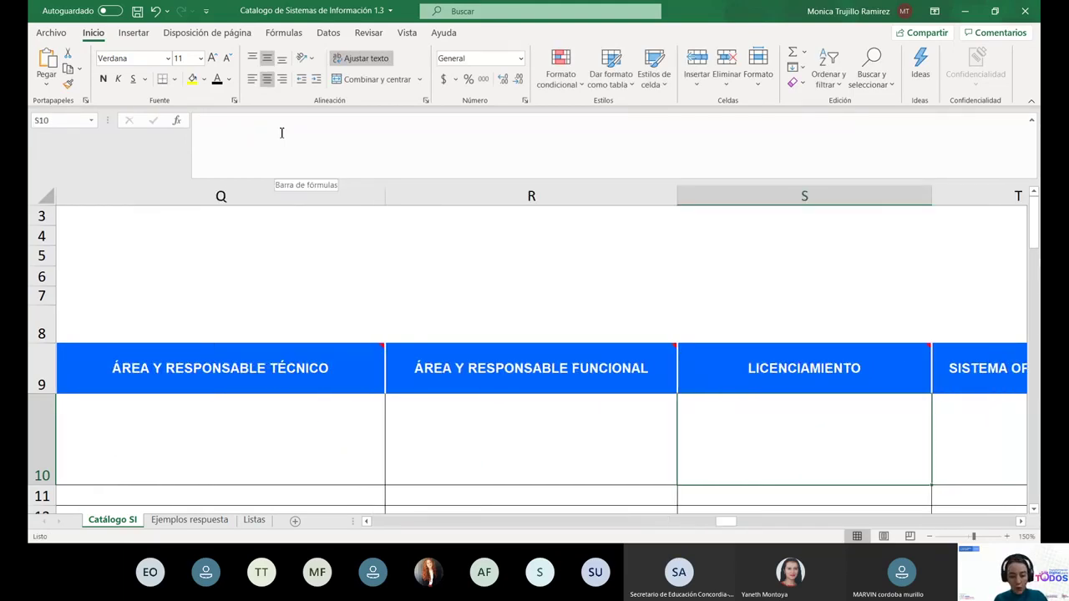
{"action": "key", "text": "Tab"}
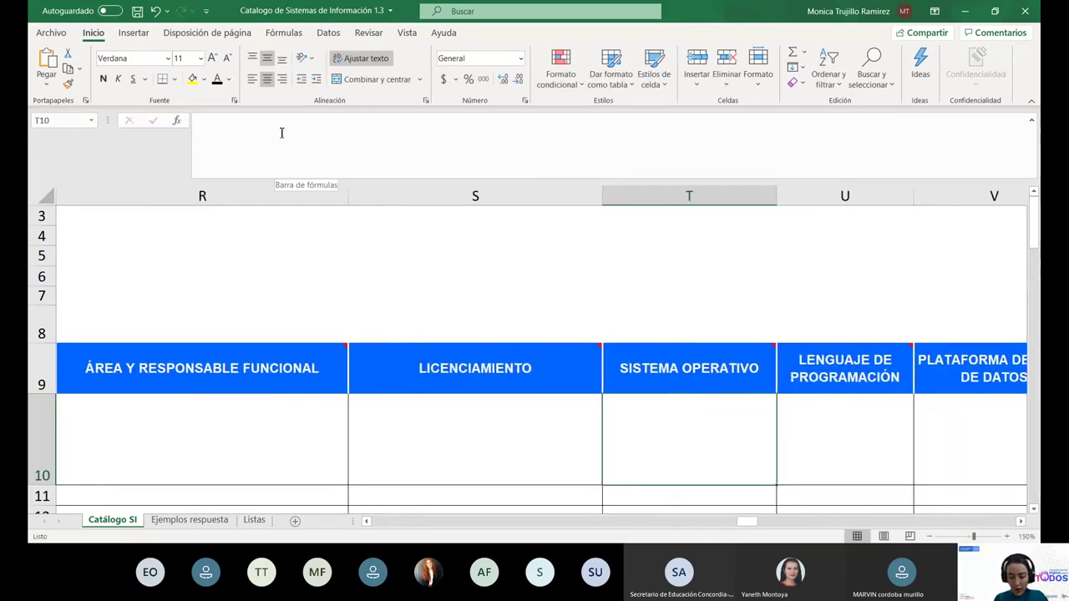
{"action": "key", "text": "shift+Tab"}
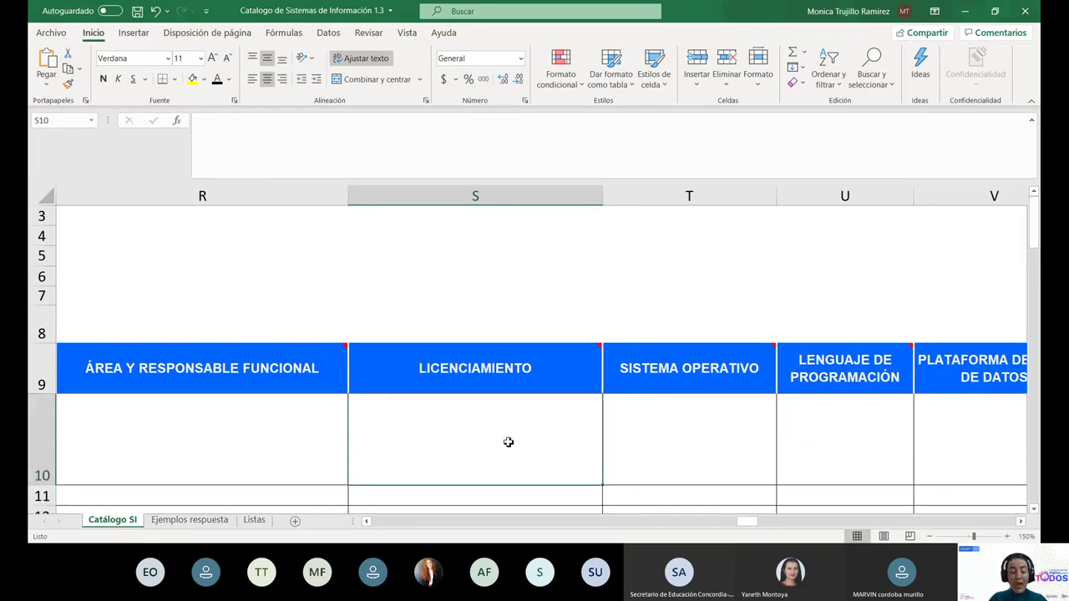
{"action": "left_click", "coordinate": [189, 521]}
{"action": "left_click", "coordinate": [773, 221]}
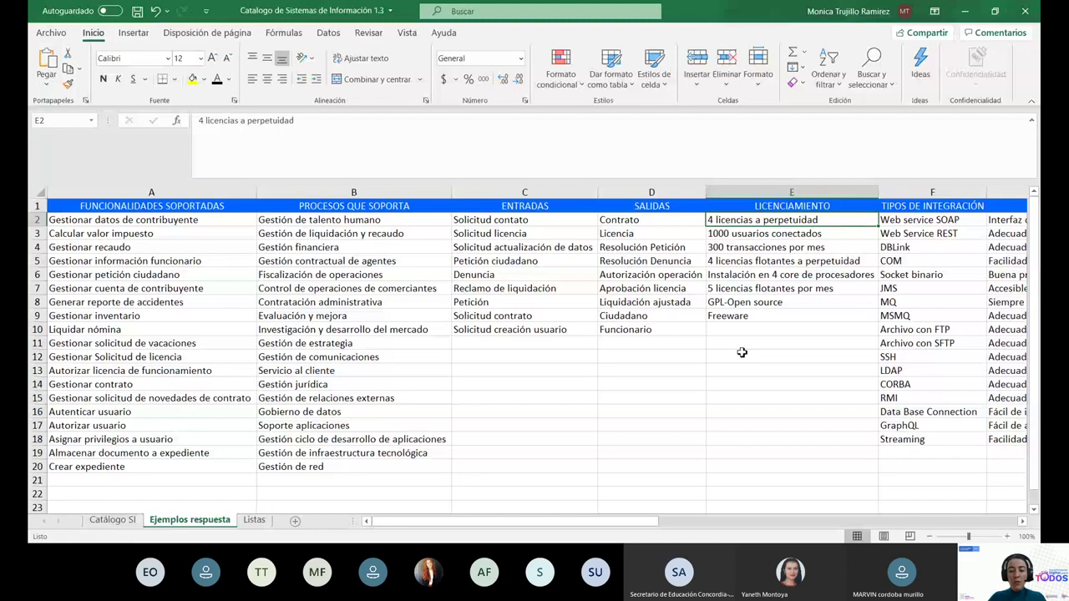
{"action": "left_click_drag", "start_coordinate": [294, 121], "coordinate": [190, 119]}
{"action": "key", "text": "ctrl+c"}
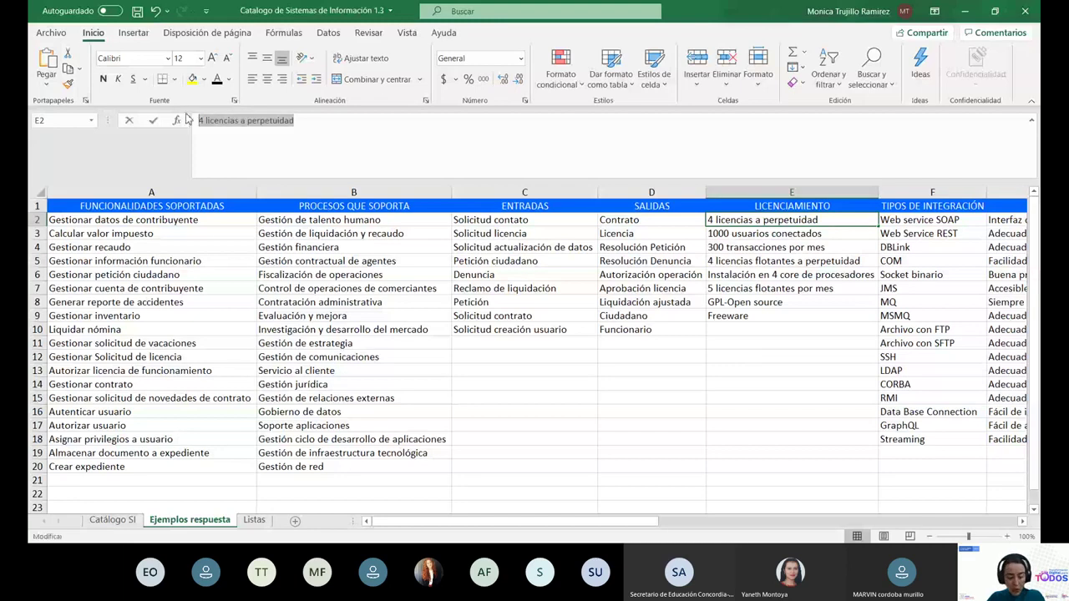
{"action": "left_click", "coordinate": [121, 520]}
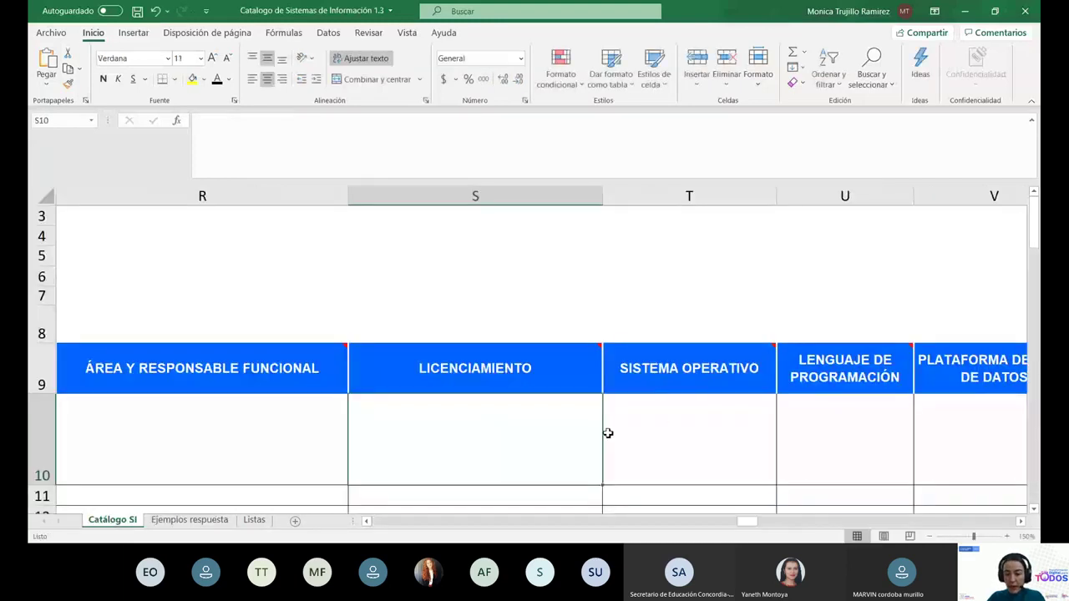
{"action": "left_click", "coordinate": [353, 148]}
{"action": "key", "text": "ctrl+v"}
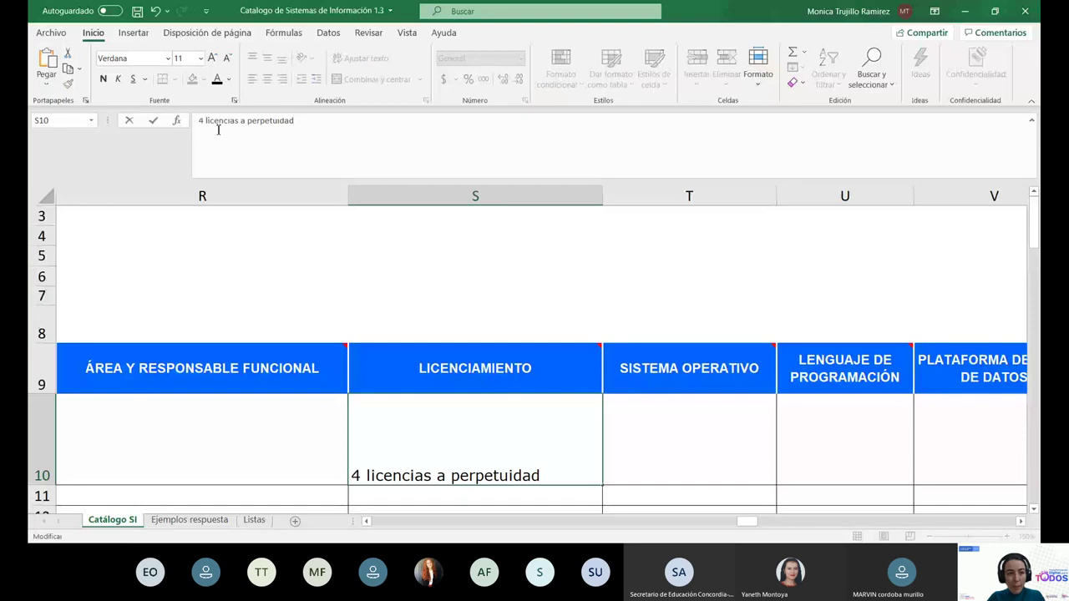
Change the number of licences in the LICENCIAMIENTO cell S10 to 5.
{"action": "key", "text": "Home"}
{"action": "key", "text": "Delete"}
{"action": "key", "text": "Delete"}
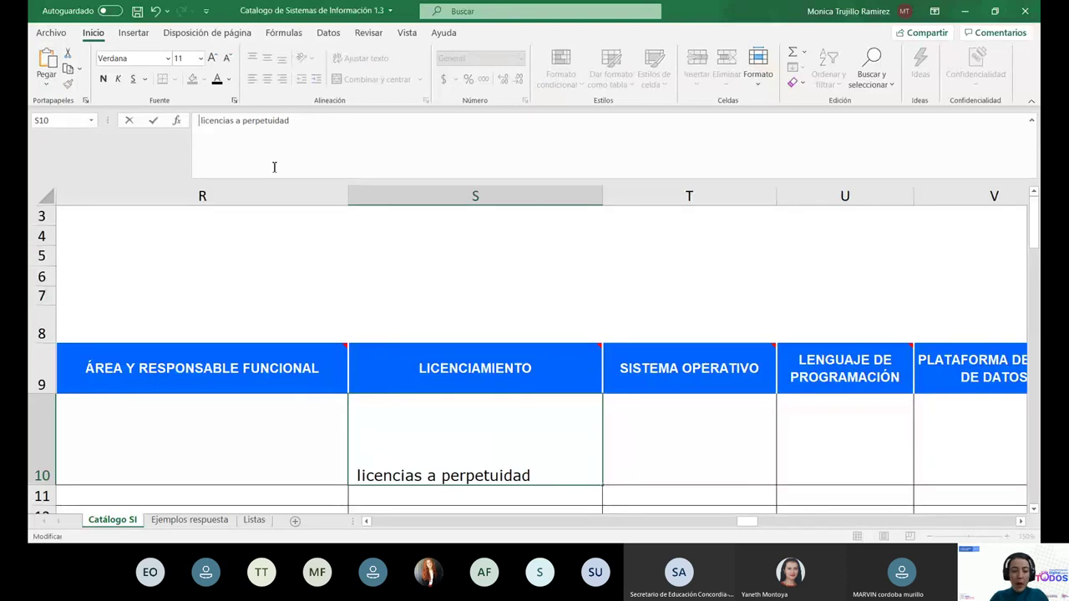
{"action": "type", "text": "5"}
{"action": "key", "text": "Tab"}
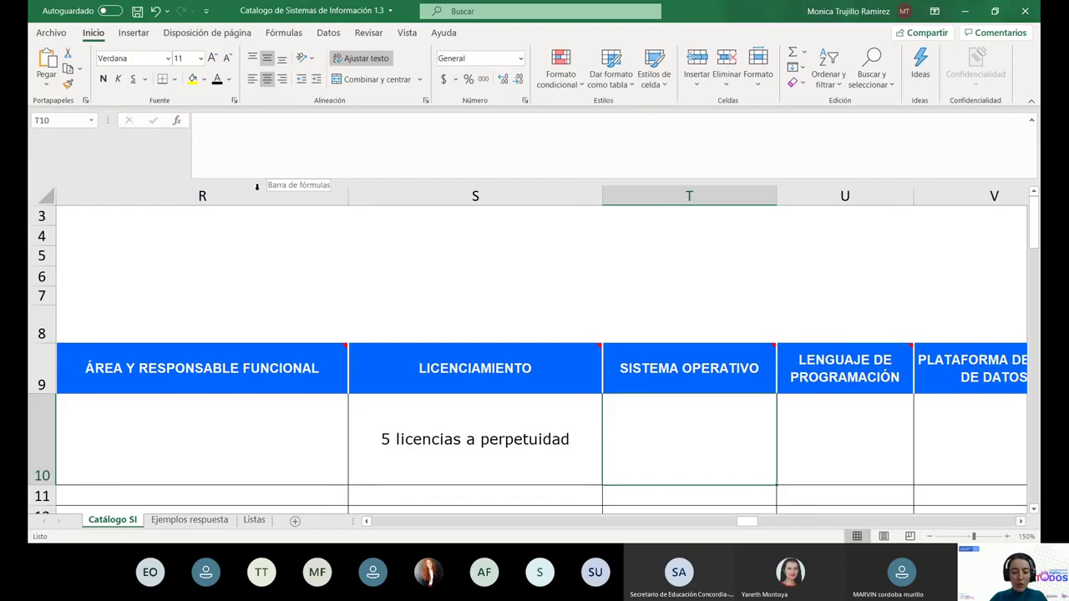
Enter "Windows Server" in the SISTEMA OPERATIVO cell T10 of Catálogo SI, after checking the Ejemplos respuesta sheet for examples.
{"action": "left_click", "coordinate": [191, 519]}
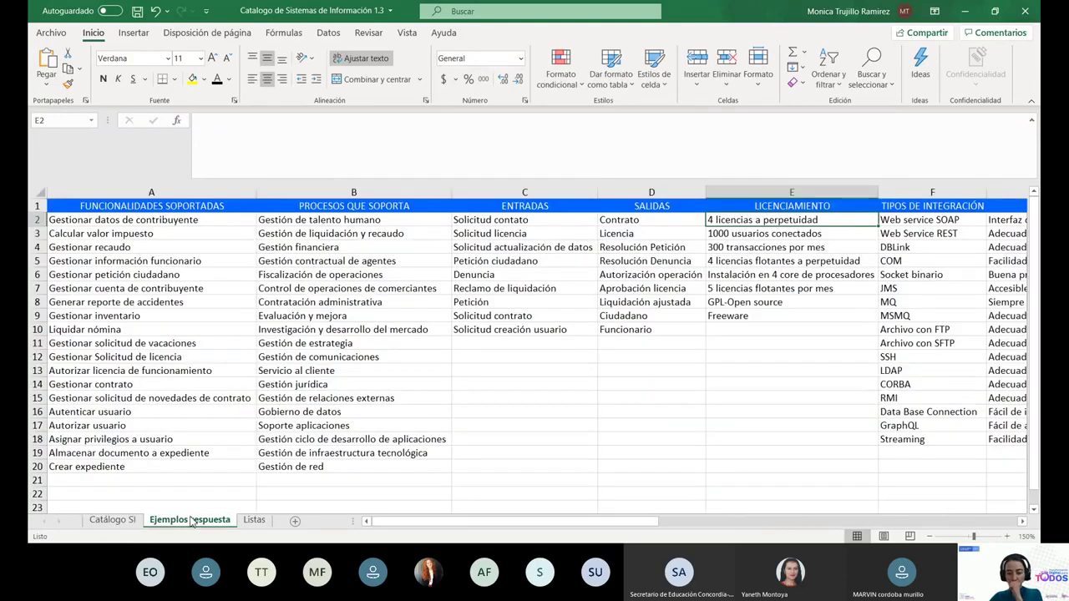
{"action": "scroll", "coordinate": [303, 479], "scroll_direction": "right", "scroll_amount": 3}
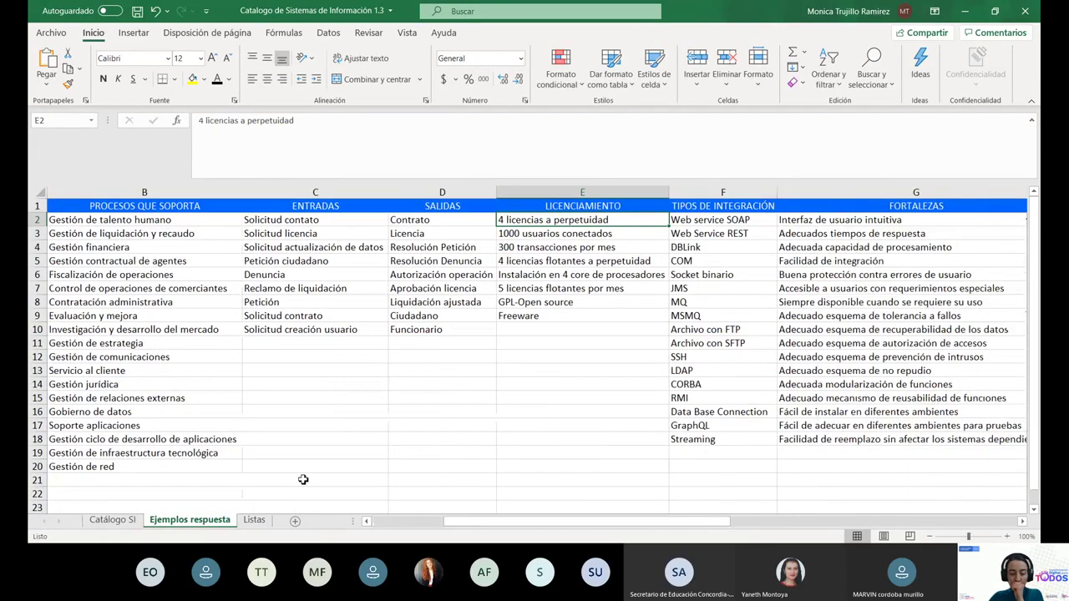
{"action": "left_click", "coordinate": [127, 521]}
{"action": "left_click", "coordinate": [347, 146]}
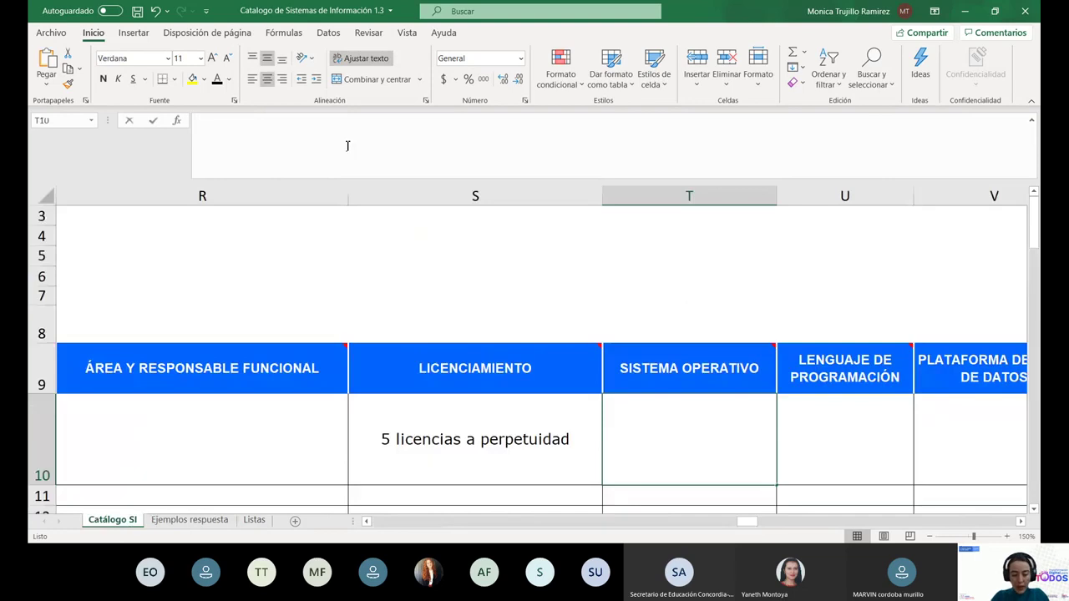
{"action": "left_click", "coordinate": [668, 425]}
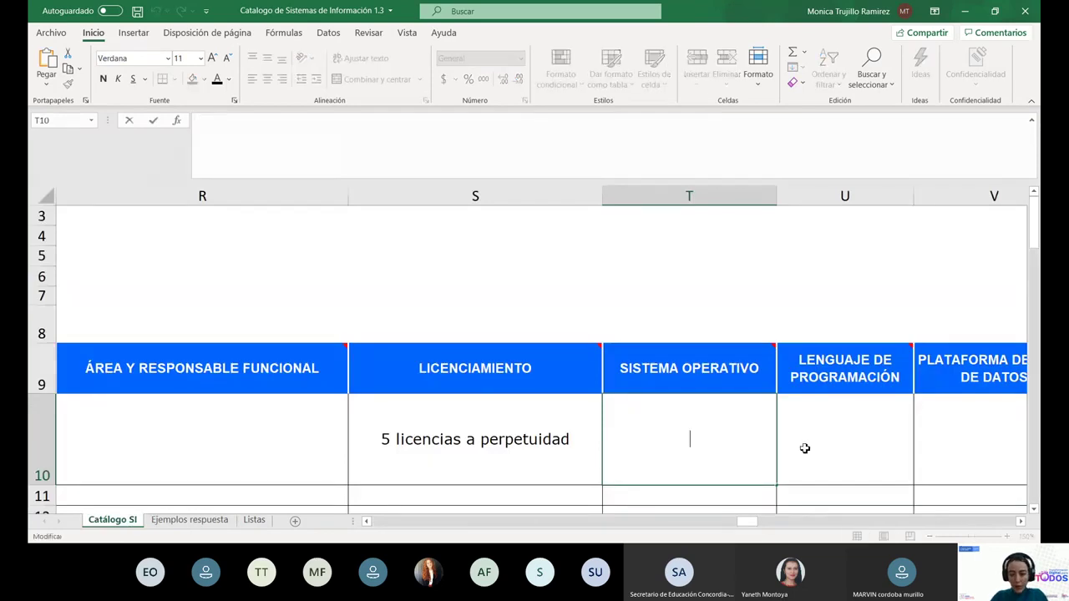
{"action": "type", "text": "Windo"}
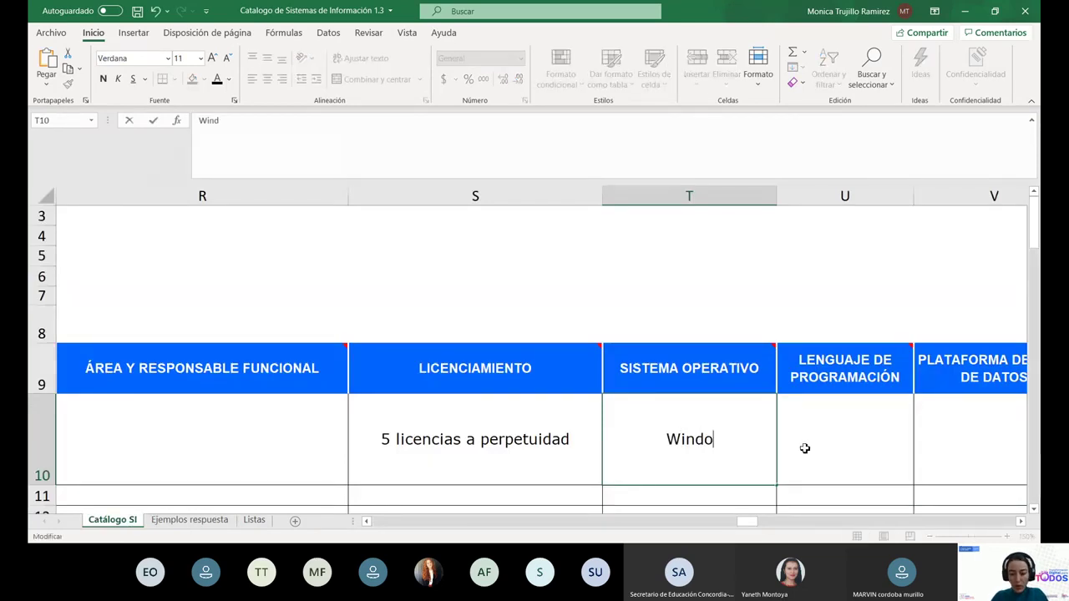
{"action": "type", "text": "ws Server"}
{"action": "left_click", "coordinate": [804, 448]}
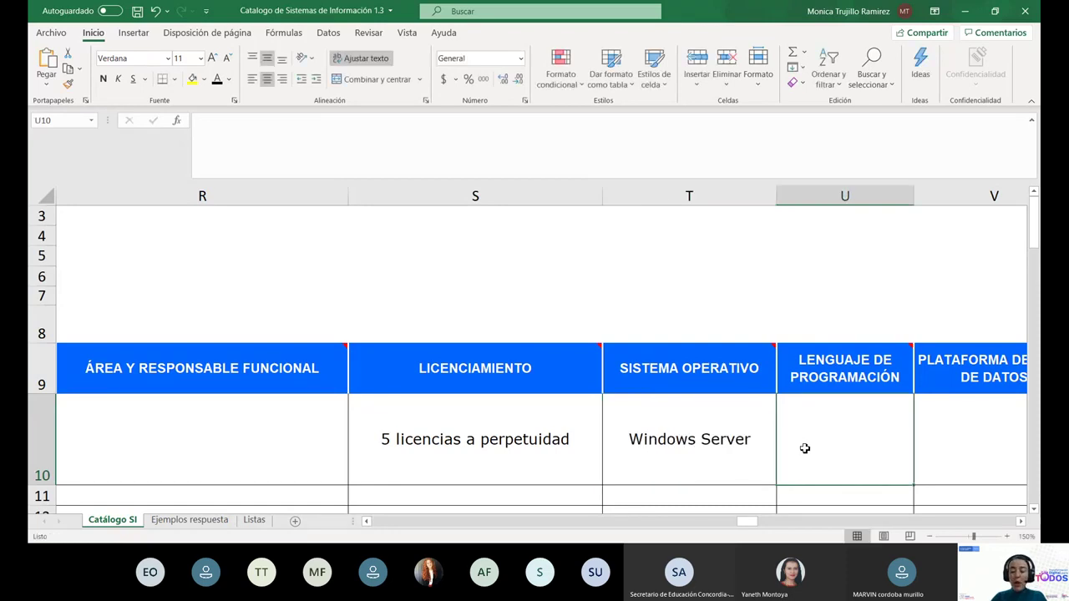
Leave the programming language blank and enter "MySQL" in the PLATAFORMA DE BASE DE DATOS cell V10.
{"action": "key", "text": "Tab"}
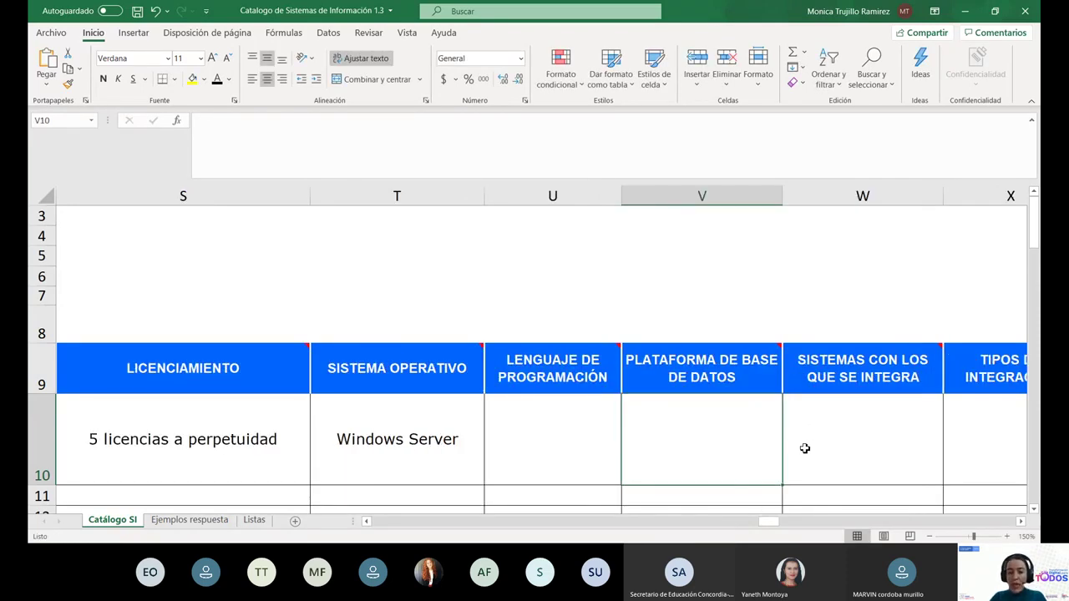
{"action": "type", "text": "My"}
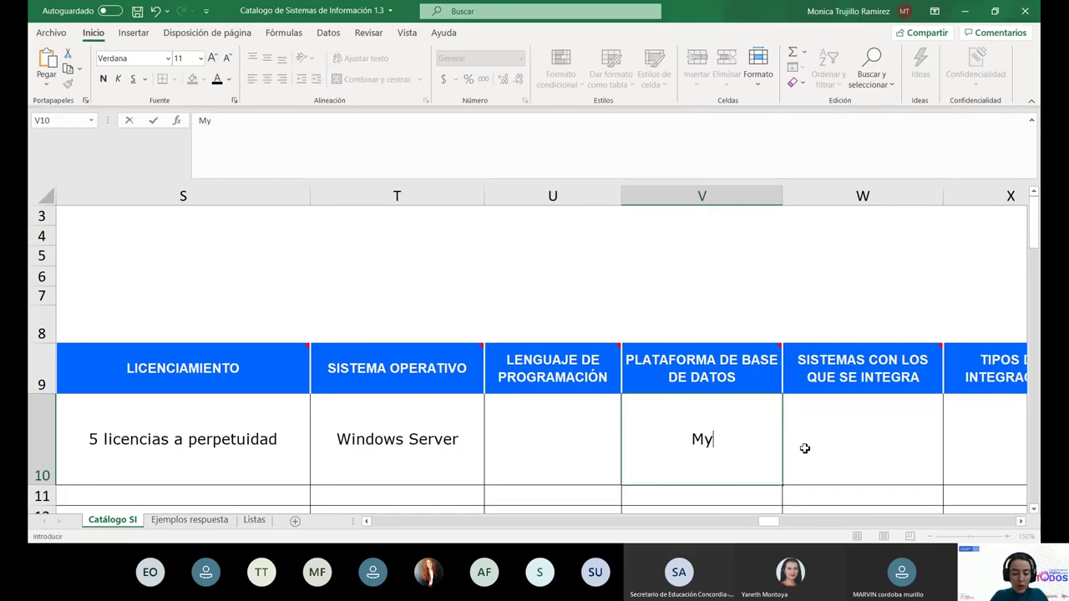
{"action": "type", "text": "SQL"}
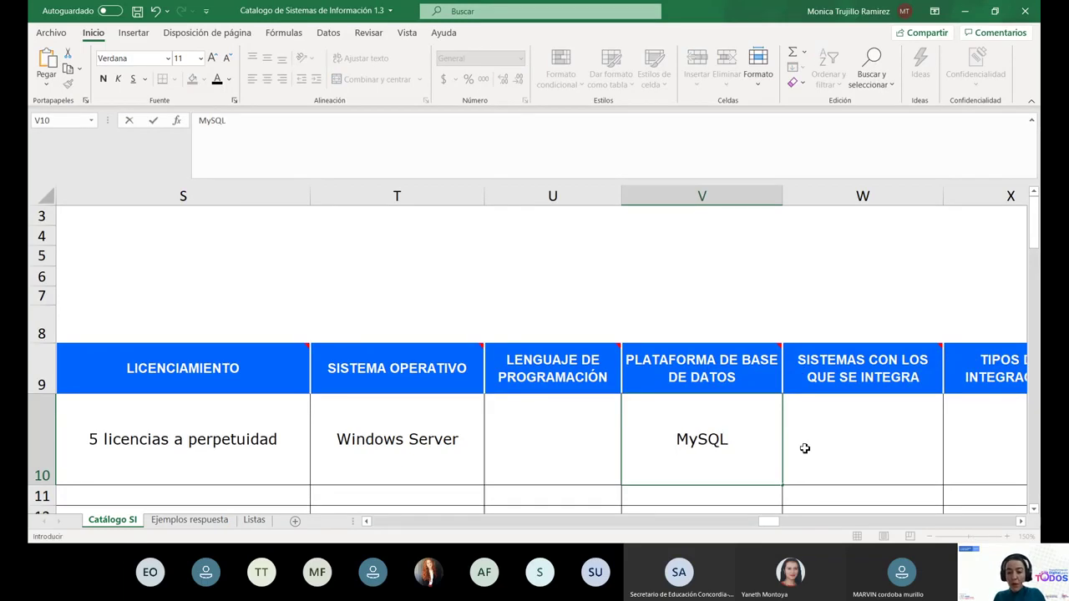
{"action": "key", "text": "Tab"}
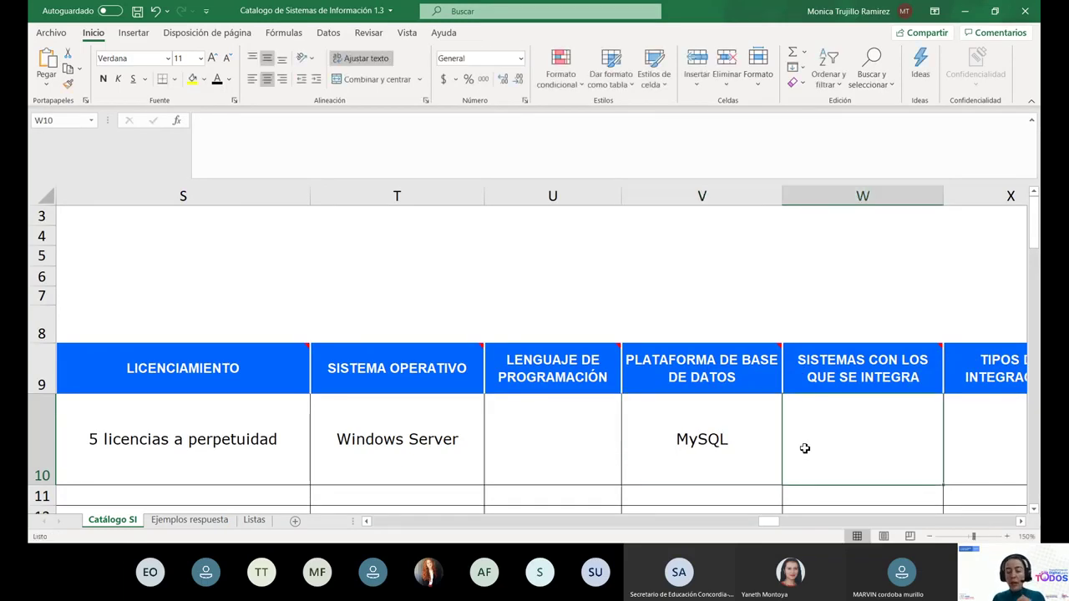
Enter "Sistema de Información Documental" in the SISTEMAS CON LOS QUE SE INTEGRA cell W10.
{"action": "key", "text": "Tab"}
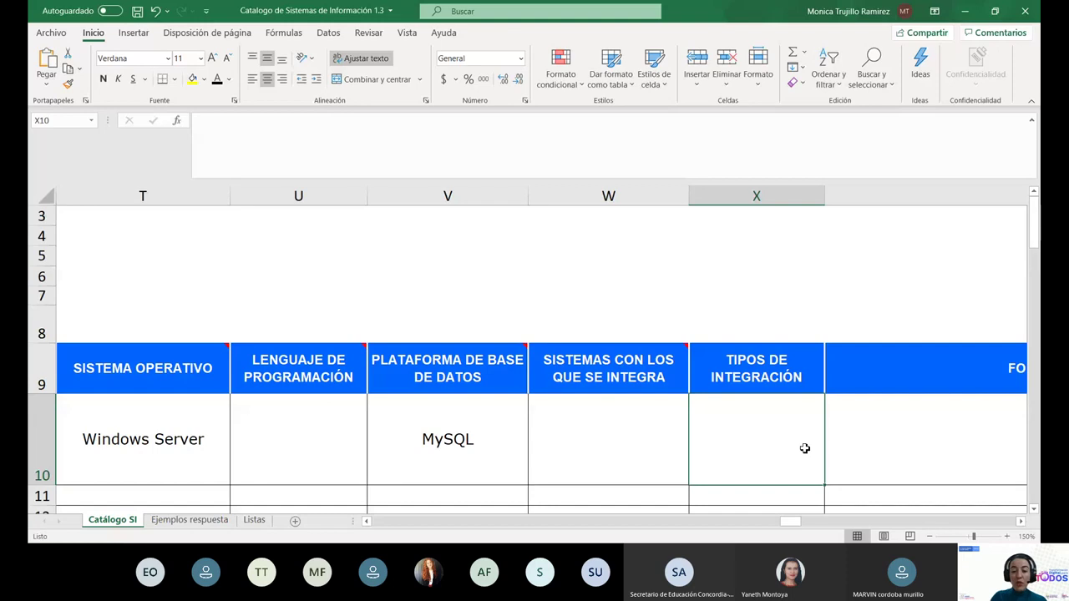
{"action": "left_click", "coordinate": [626, 451]}
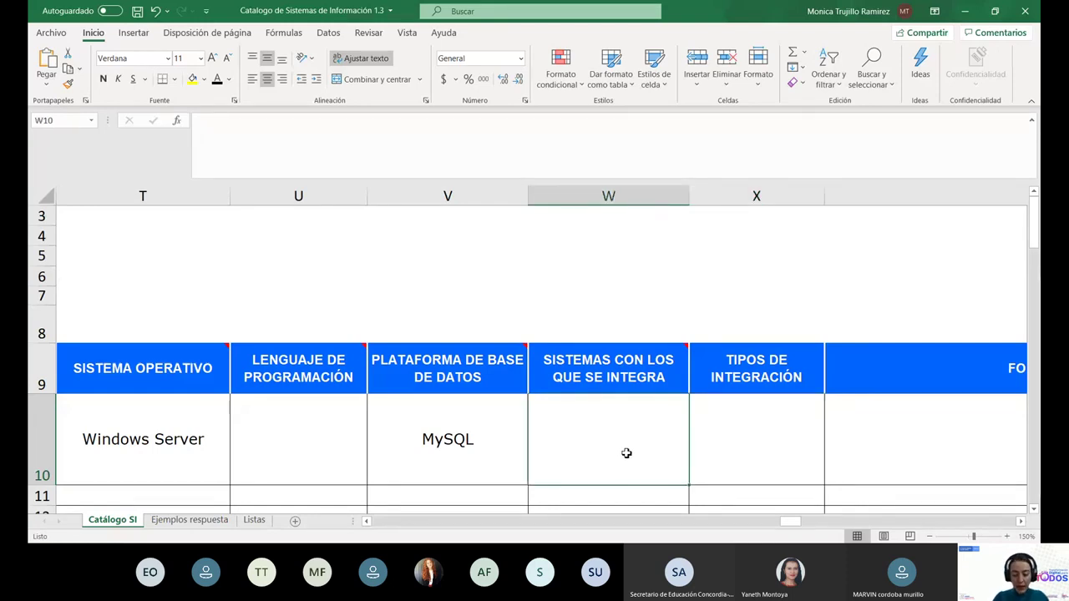
{"action": "type", "text": "Sistemad"}
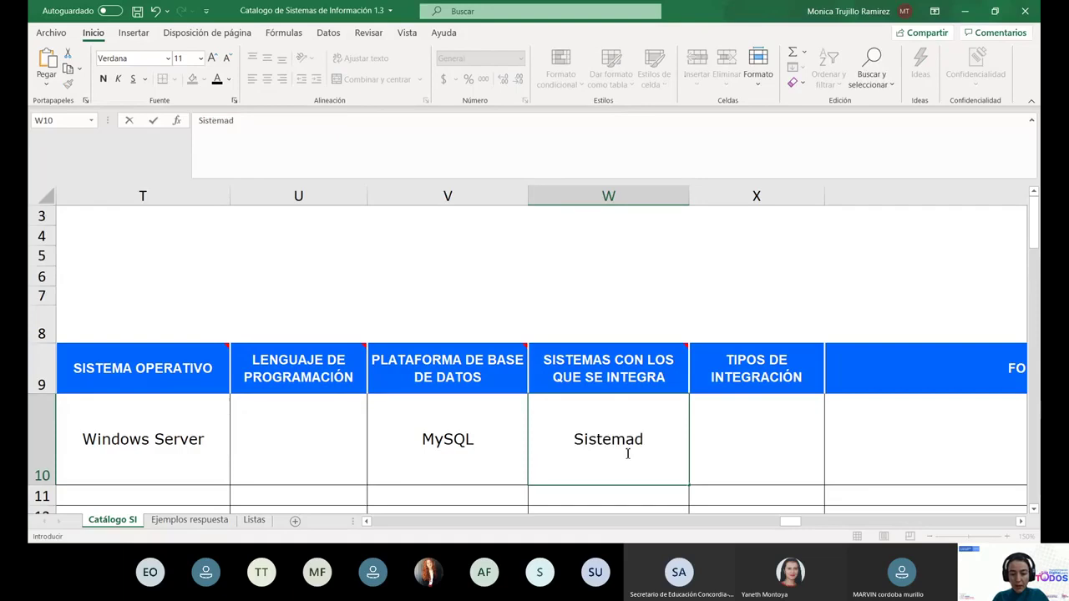
{"action": "key", "text": "BackSpace"}
{"action": "type", "text": "de INformac"}
{"action": "key", "text": "BackSpace"}
{"action": "key", "text": "BackSpace"}
{"action": "key", "text": "BackSpace"}
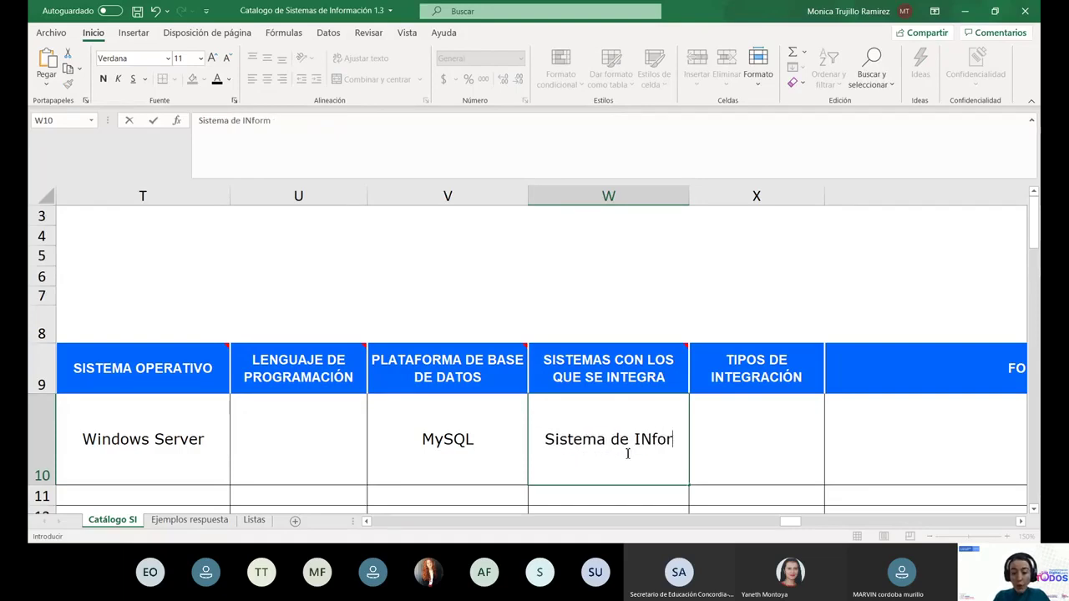
{"action": "key", "text": "BackSpace"}
{"action": "key", "text": "BackSpace"}
{"action": "key", "text": "BackSpace"}
{"action": "key", "text": "BackSpace"}
{"action": "type", "text": "nformaci"}
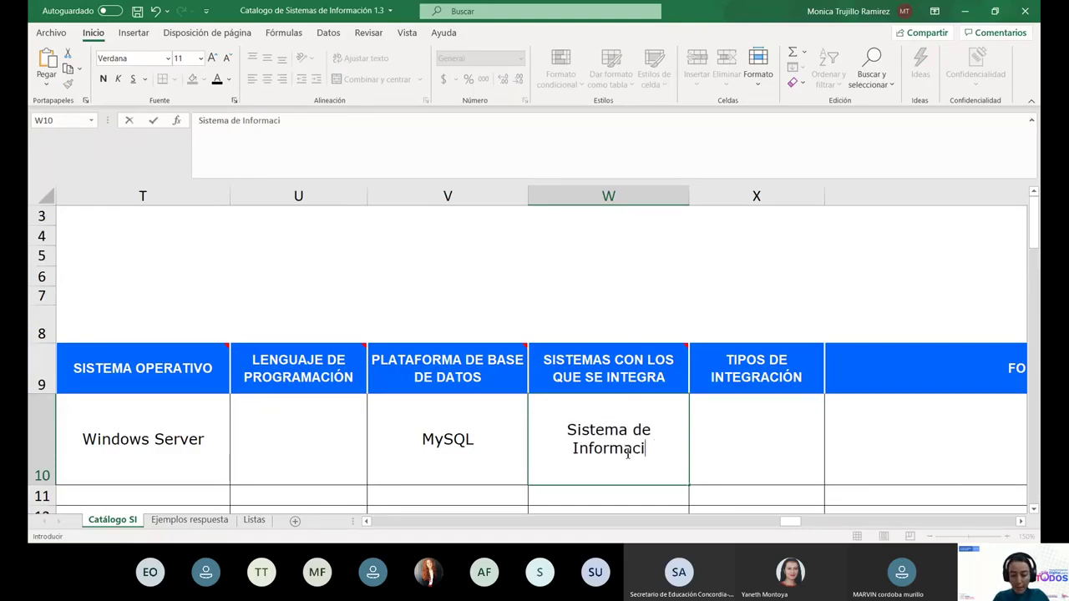
{"action": "type", "text": "ón Documental"}
{"action": "key", "text": "Tab"}
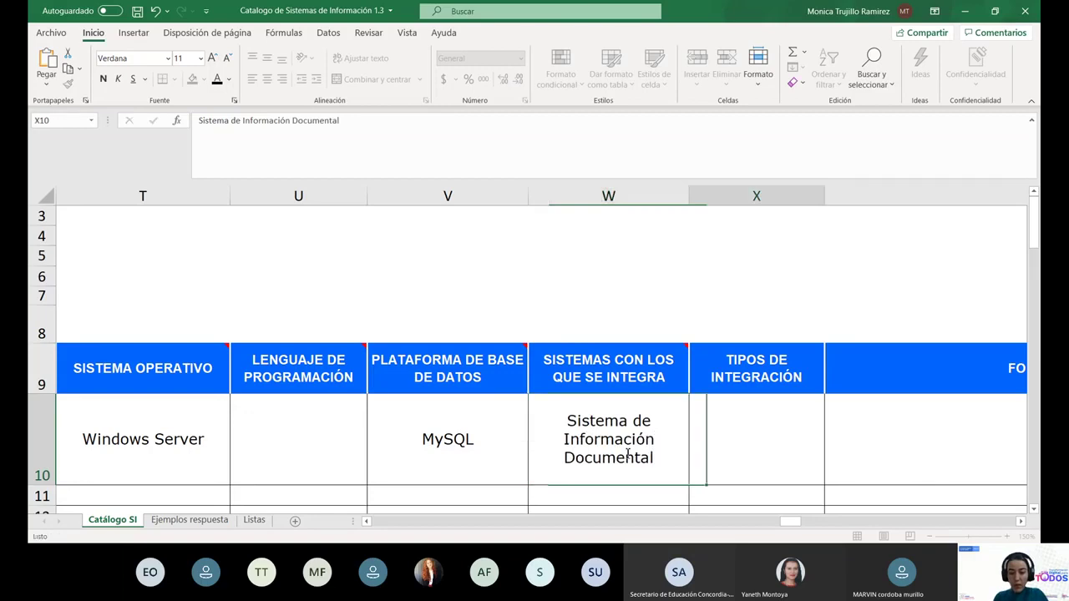
Copy the text "Web Service REST" from the Ejemplos respuesta sheet into the TIPOS DE INTEGRACIÓN cell X10 of Catálogo SI.
{"action": "left_click", "coordinate": [190, 519]}
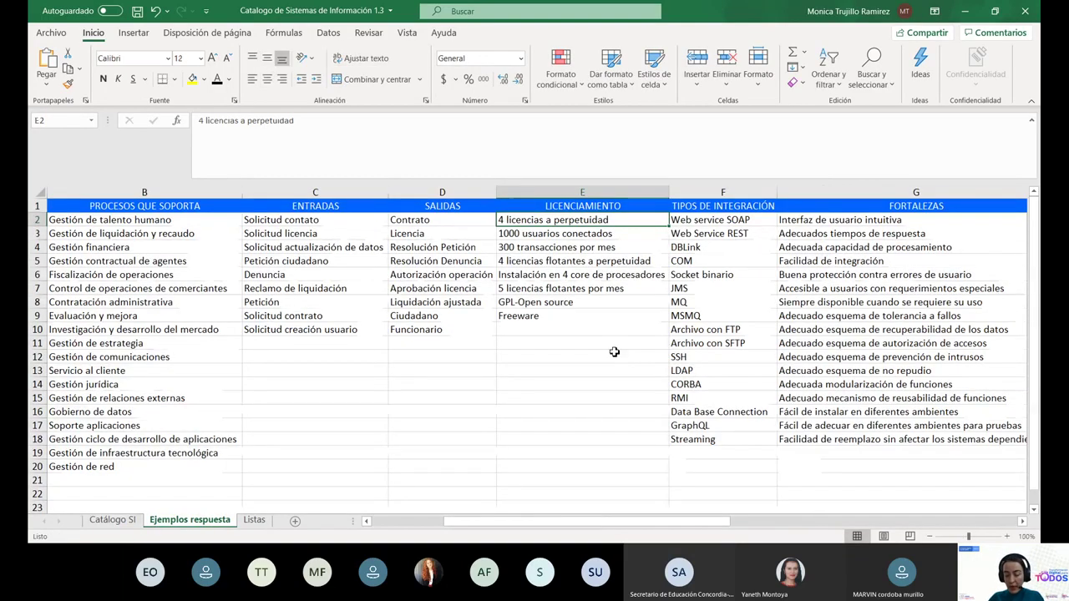
{"action": "key", "text": "Right"}
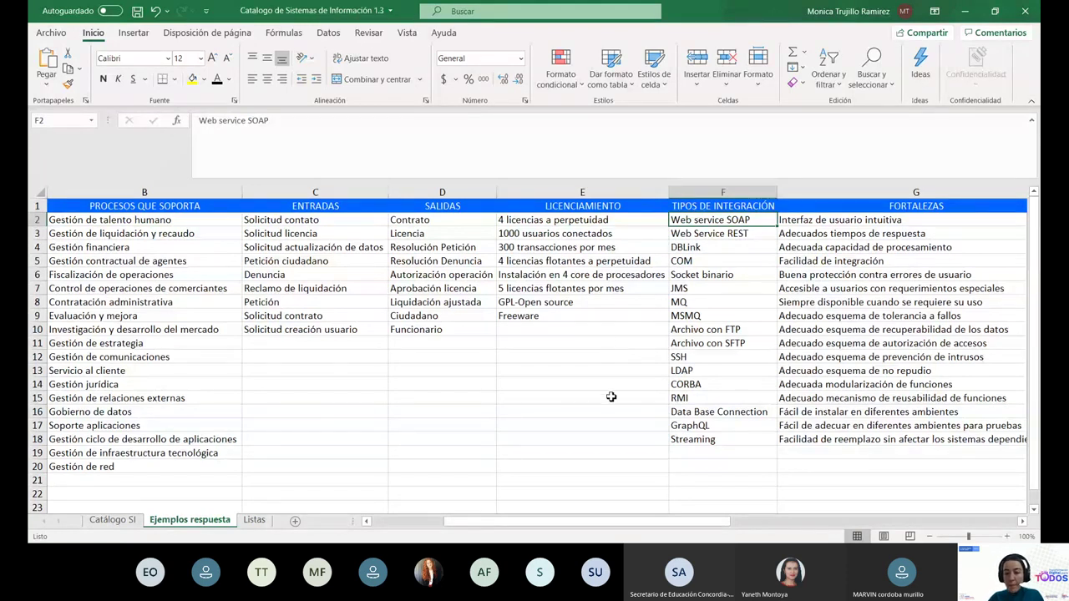
{"action": "left_click", "coordinate": [719, 234]}
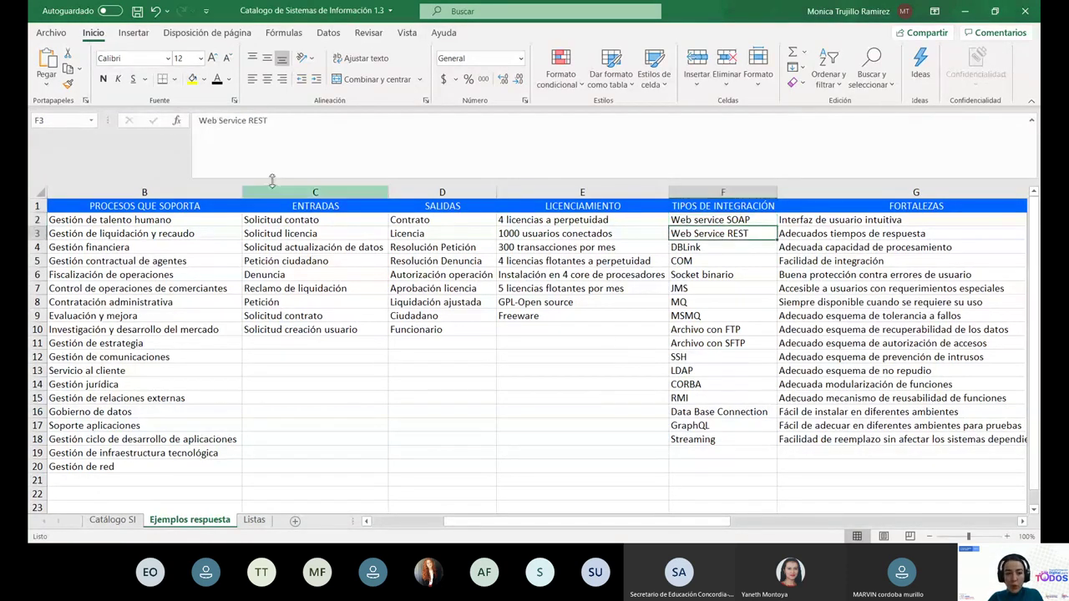
{"action": "triple_click", "coordinate": [278, 145]}
{"action": "key", "text": "ctrl+c"}
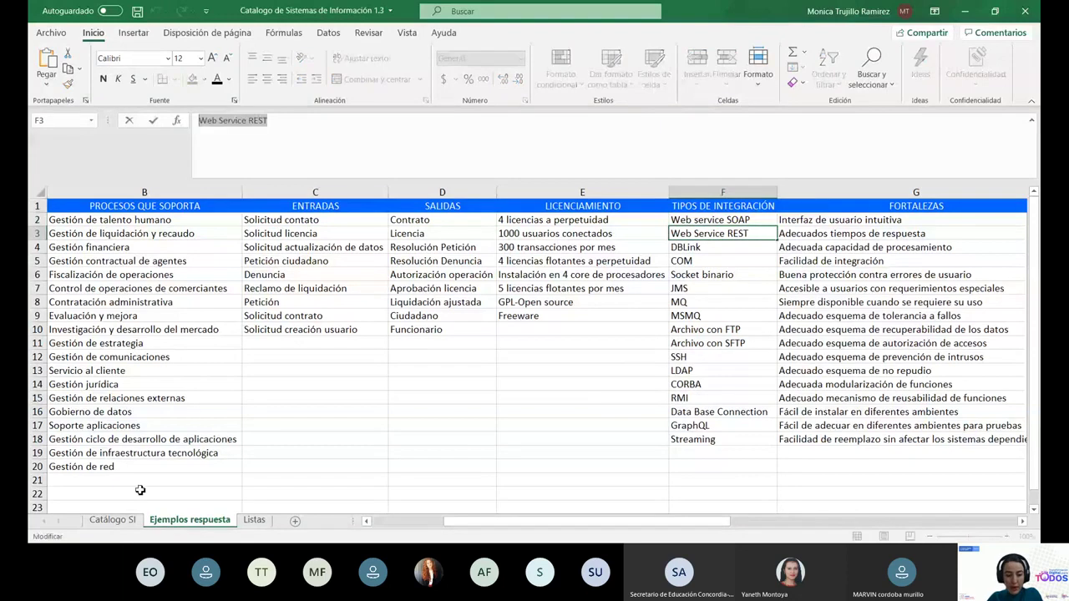
{"action": "left_click", "coordinate": [112, 520]}
{"action": "left_click", "coordinate": [330, 134]}
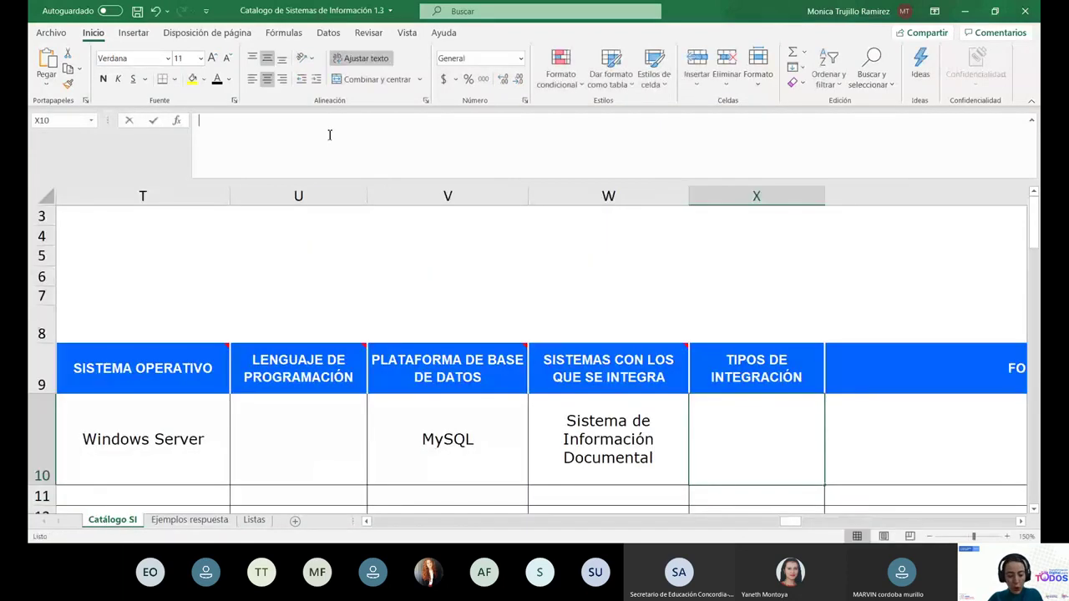
{"action": "key", "text": "ctrl+v"}
{"action": "key", "text": "Tab"}
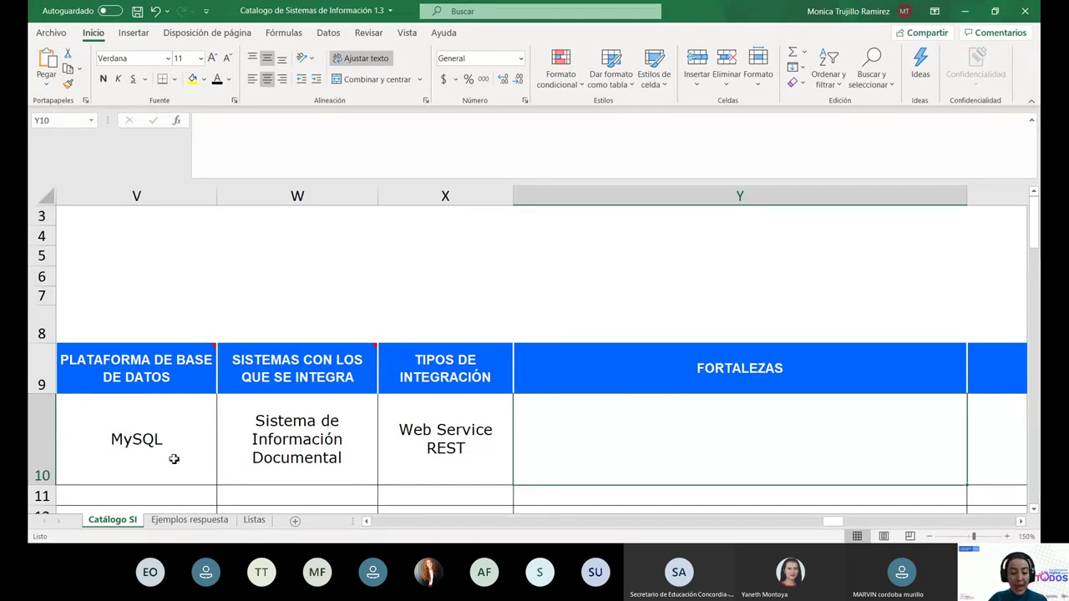
Copy the text "Interfaz de usuario intuitiva" from the Ejemplos respuesta sheet into the FORTALEZAS cell Y10 of Catálogo SI.
{"action": "left_click", "coordinate": [188, 521]}
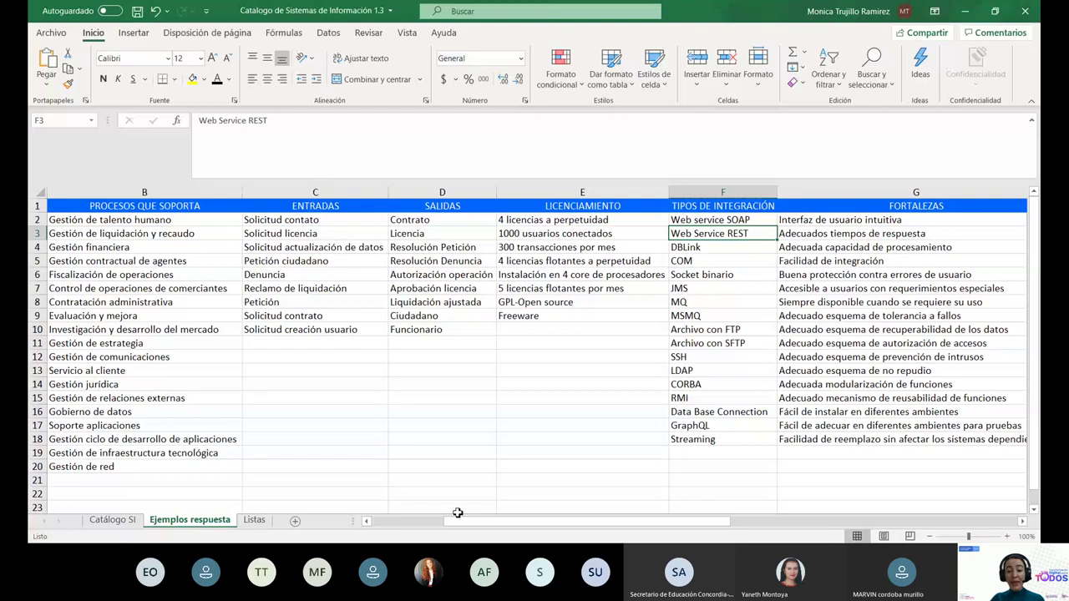
{"action": "scroll", "coordinate": [592, 306], "scroll_direction": "right", "scroll_amount": 2}
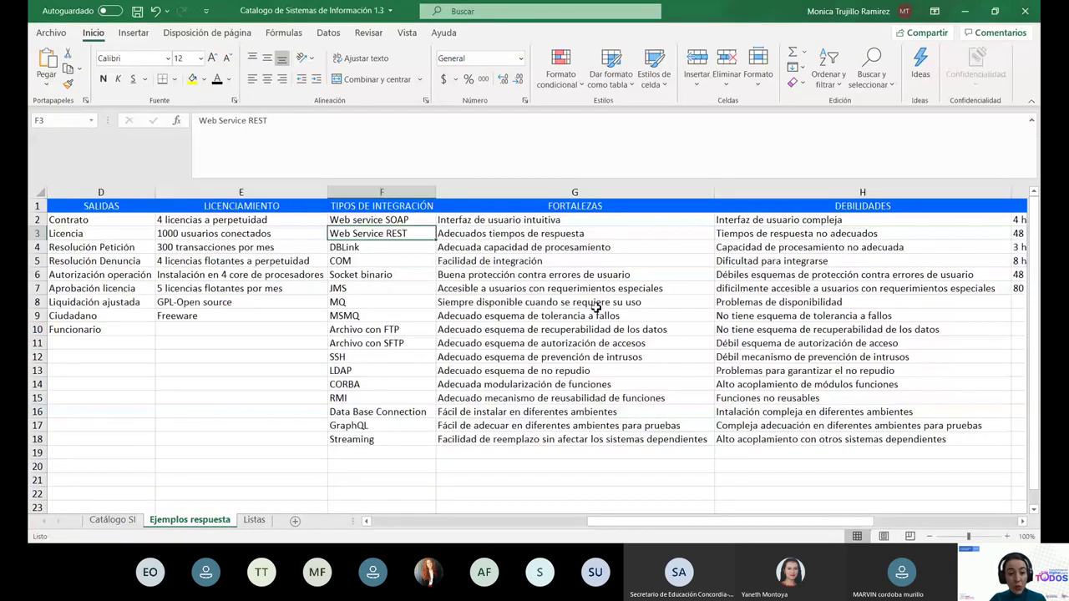
{"action": "key", "text": "Up"}
{"action": "key", "text": "Right"}
{"action": "key", "text": "F2"}
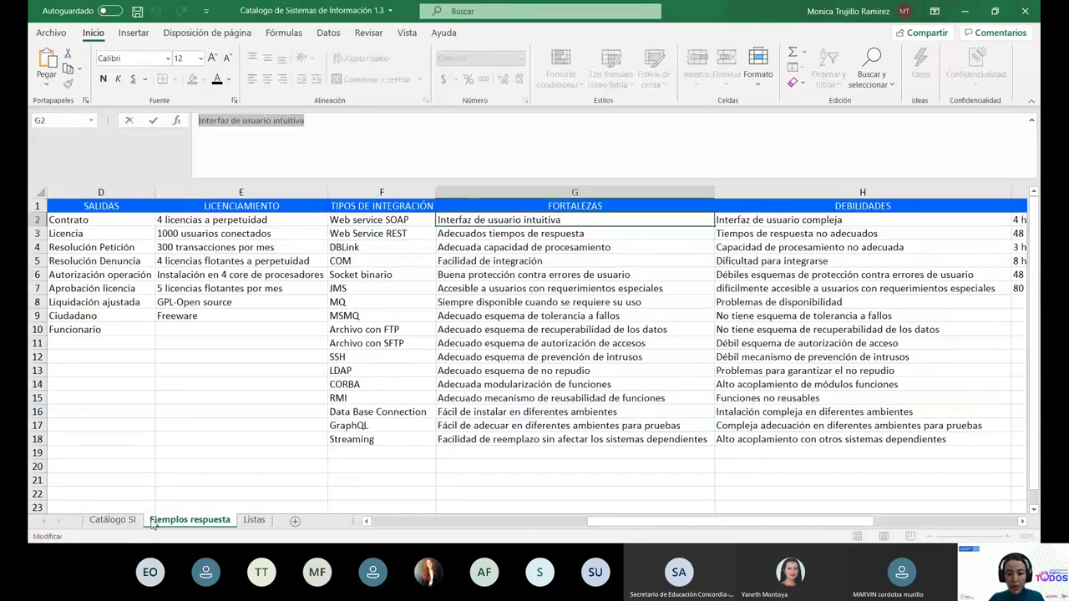
{"action": "left_click", "coordinate": [112, 519]}
{"action": "left_click", "coordinate": [449, 138]}
{"action": "type", "text": "Interfaz de usuario intuitiva"}
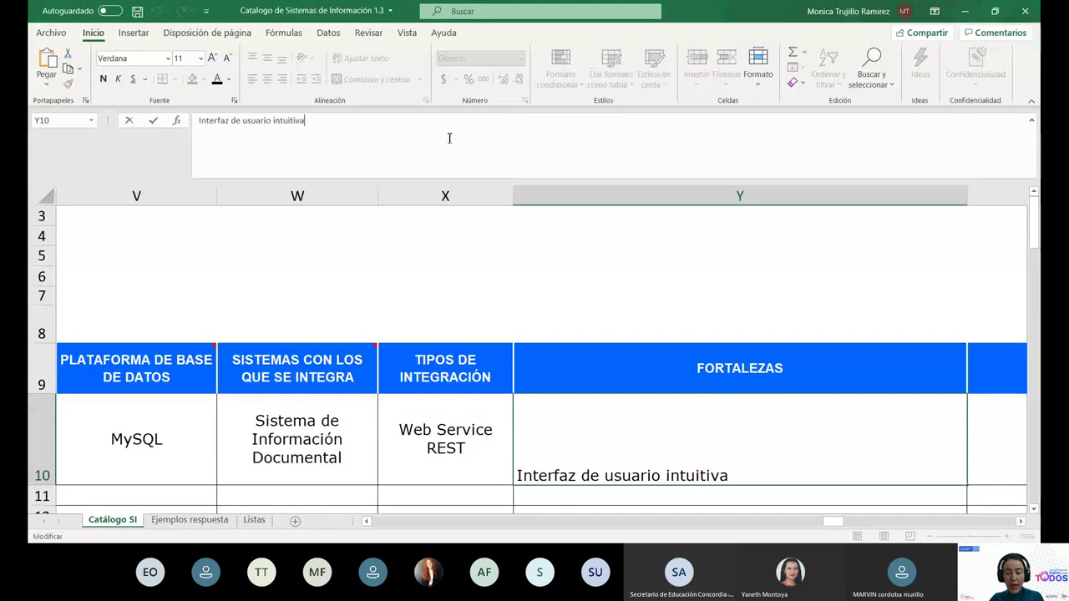
{"action": "key", "text": "Return"}
Add the example strength "Adecuados tiempos de respuesta" from Ejemplos respuesta as a second line in the FORTALEZAS cell Y10.
{"action": "mouse_move", "coordinate": [250, 392]}
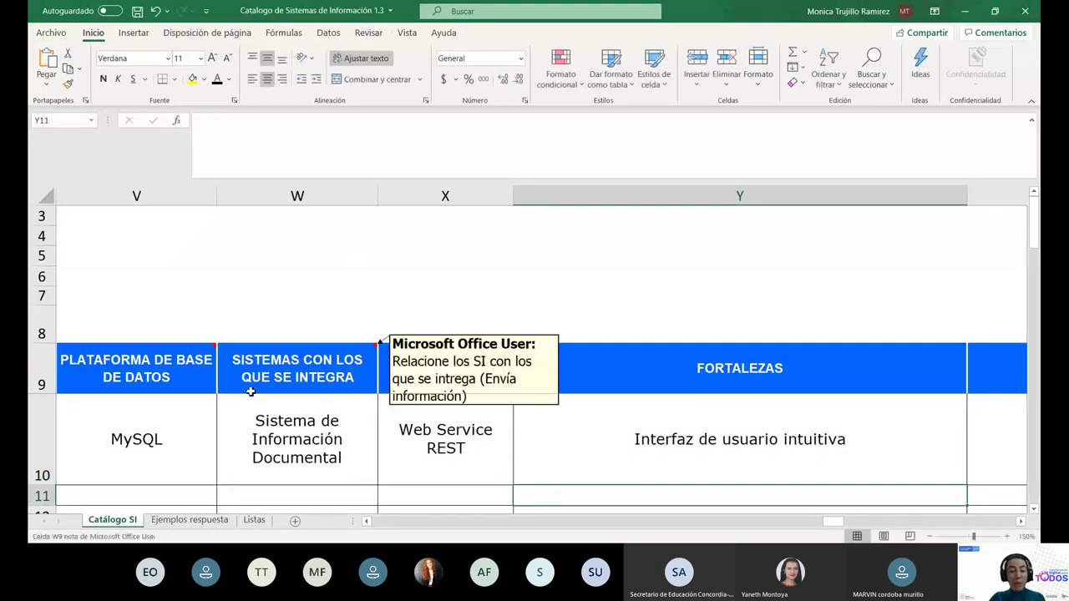
{"action": "left_click", "coordinate": [189, 520]}
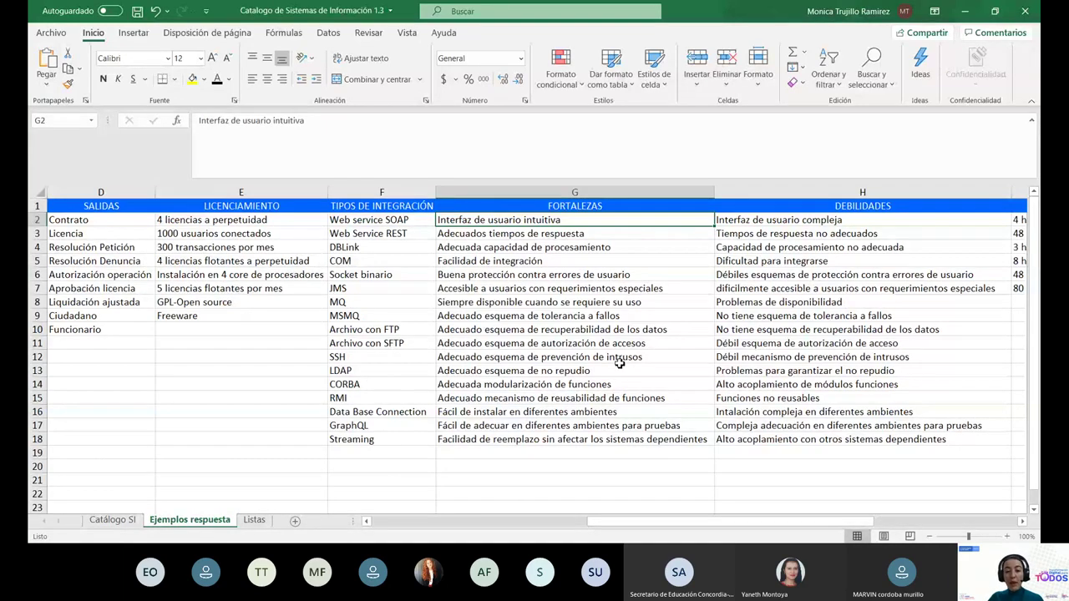
{"action": "left_click", "coordinate": [504, 234]}
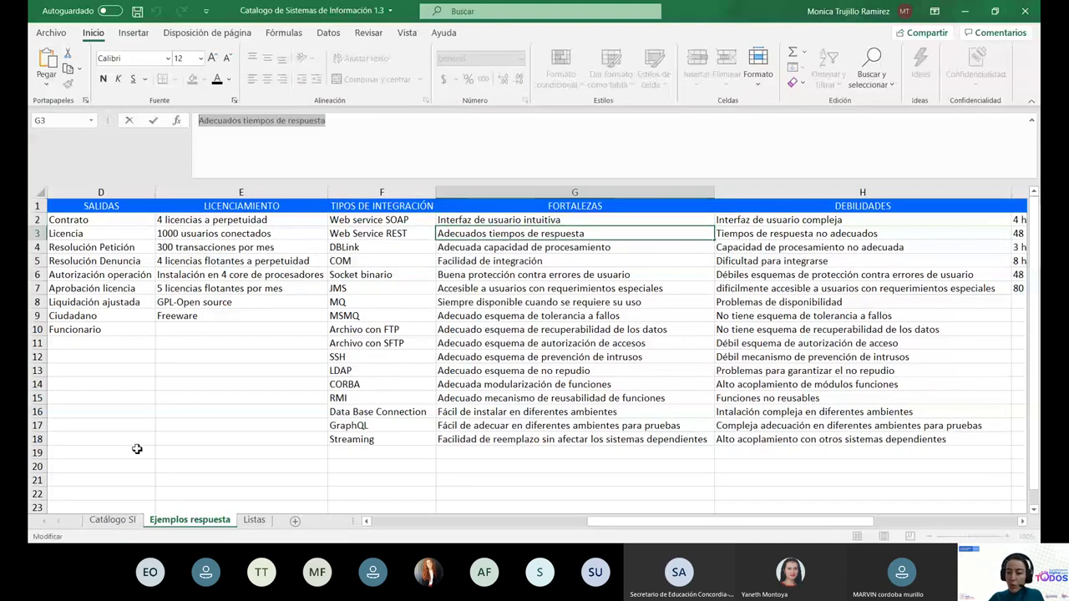
{"action": "key", "text": "ctrl+Page_Up"}
{"action": "left_click", "coordinate": [324, 134]}
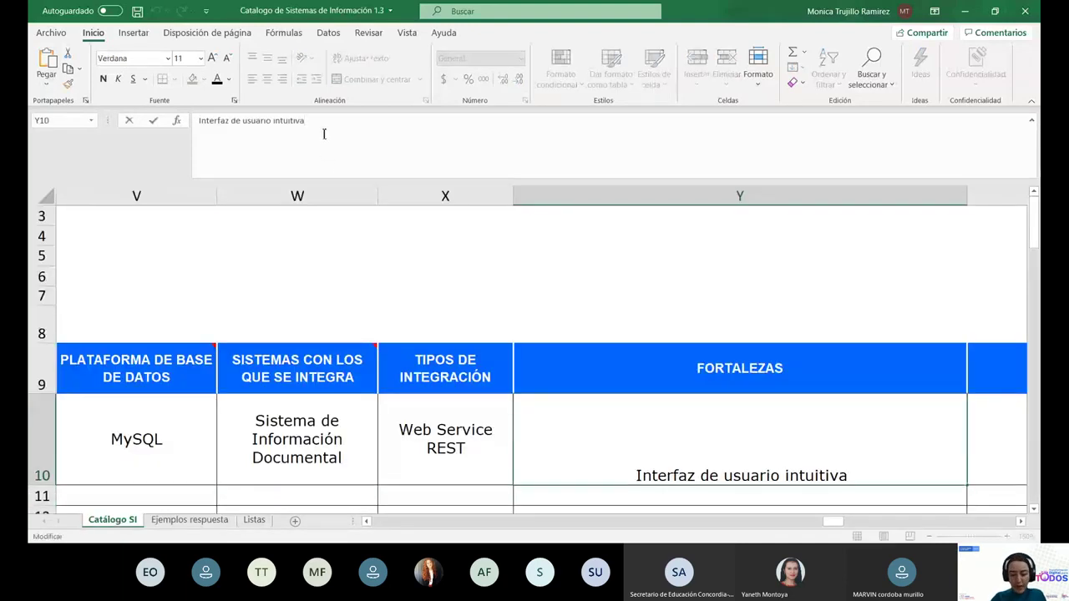
{"action": "type", "text": "Adecuados tiempos de respuesta"}
{"action": "key", "text": "Tab"}
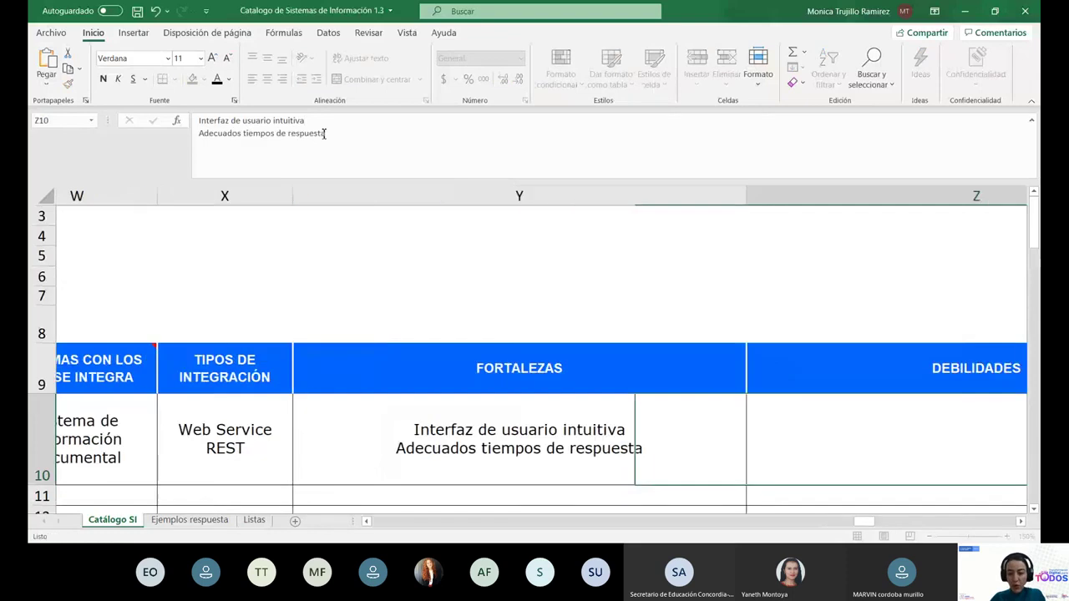
Review the example weaknesses in the DEBILIDADES column of the Ejemplos respuesta sheet.
{"action": "left_click", "coordinate": [203, 526]}
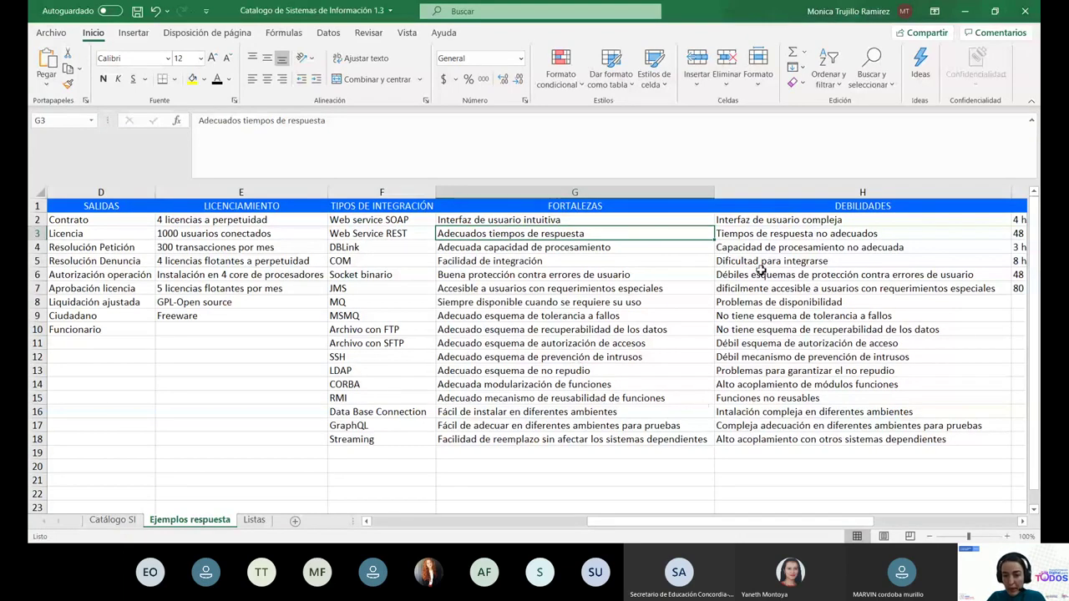
{"action": "left_click", "coordinate": [766, 299]}
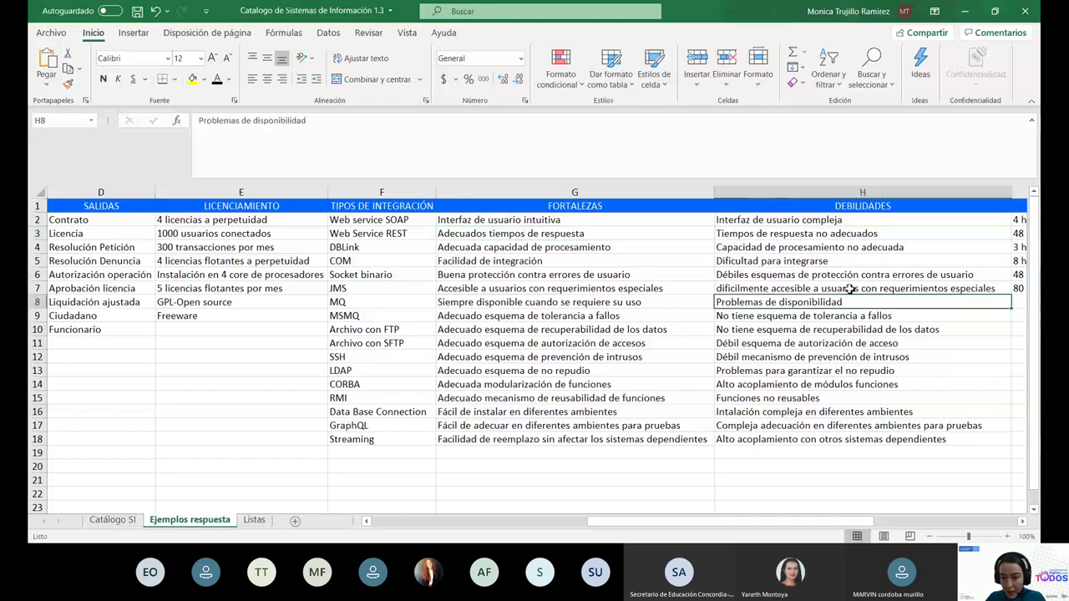
{"action": "key", "text": "Down"}
{"action": "key", "text": "Down"}
{"action": "key", "text": "Down"}
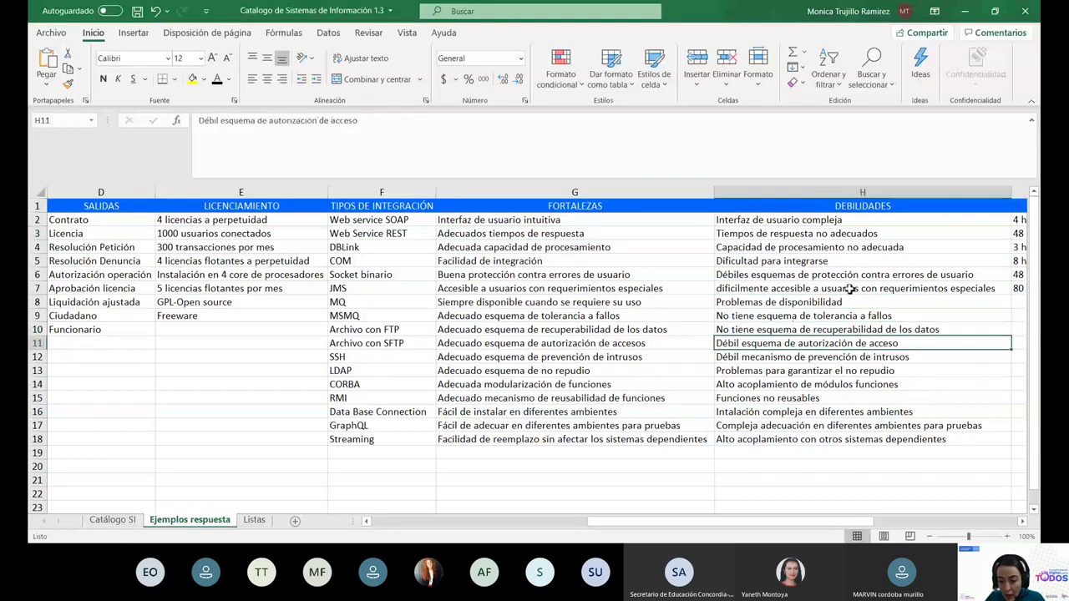
{"action": "key", "text": "Down"}
{"action": "key", "text": "Down"}
{"action": "key", "text": "Down"}
{"action": "key", "text": "Down"}
{"action": "key", "text": "Down"}
{"action": "key", "text": "Down"}
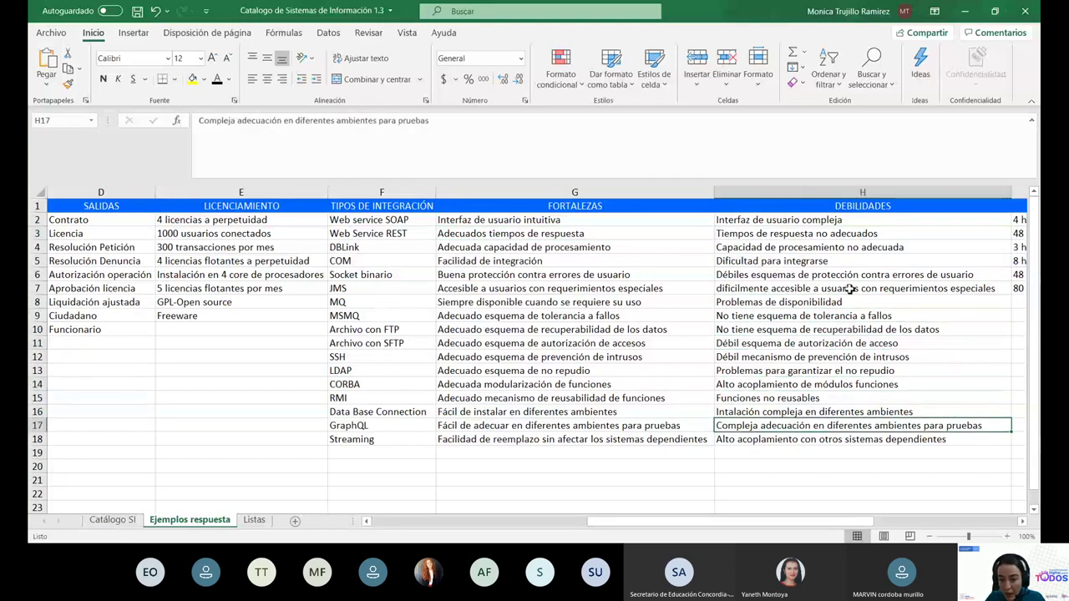
{"action": "key", "text": "Up"}
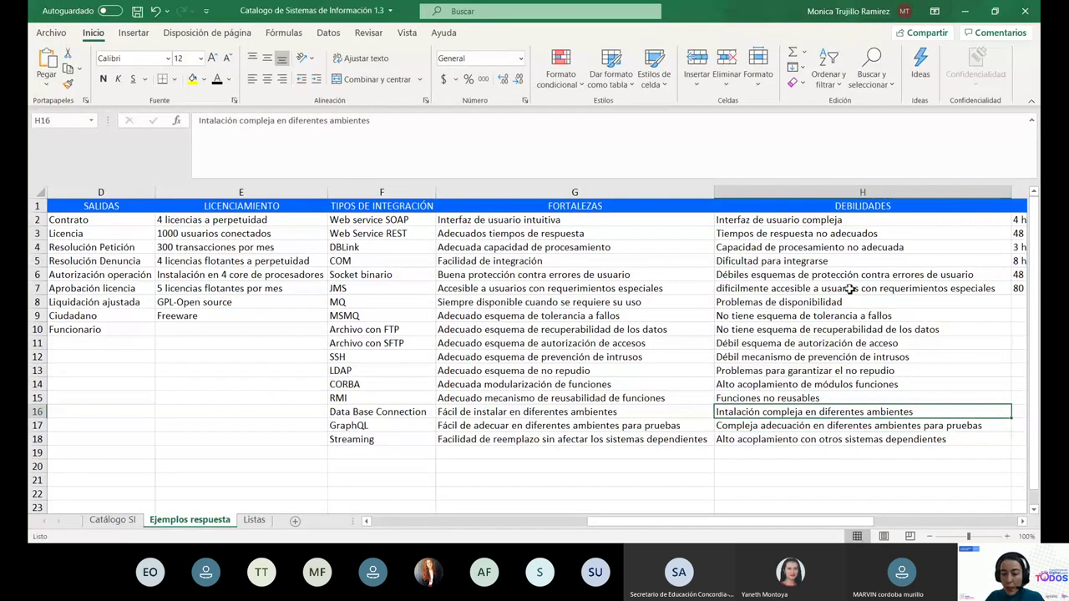
Copy the text "Dificultad para integrarse" from the Ejemplos respuesta sheet into the DEBILIDADES cell Z10 of Catálogo SI.
{"action": "left_click", "coordinate": [805, 261]}
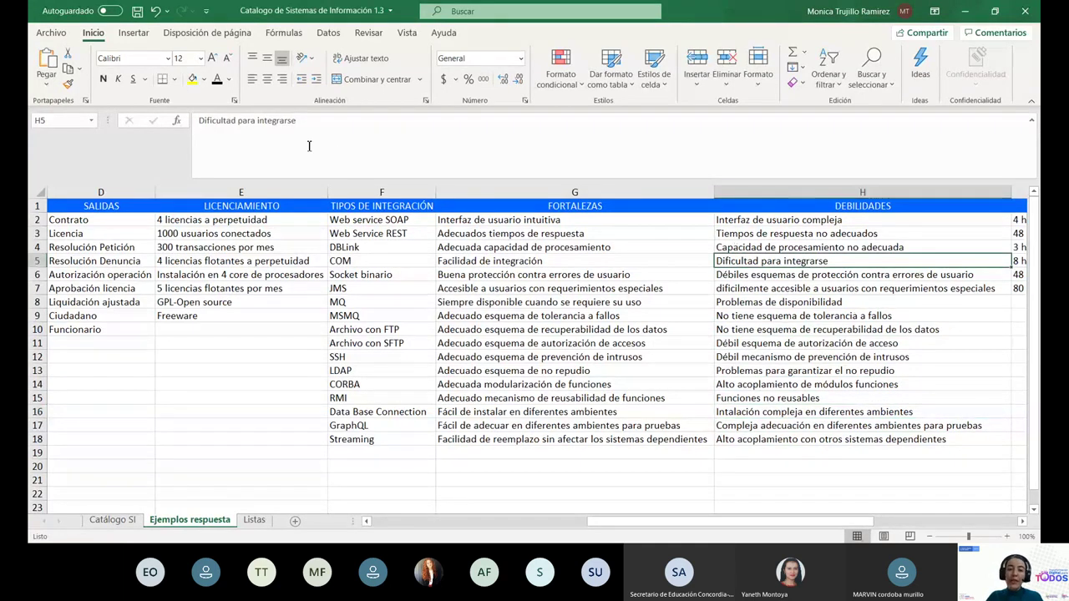
{"action": "left_click_drag", "start_coordinate": [331, 123], "coordinate": [192, 121]}
{"action": "key", "text": "ctrl+c"}
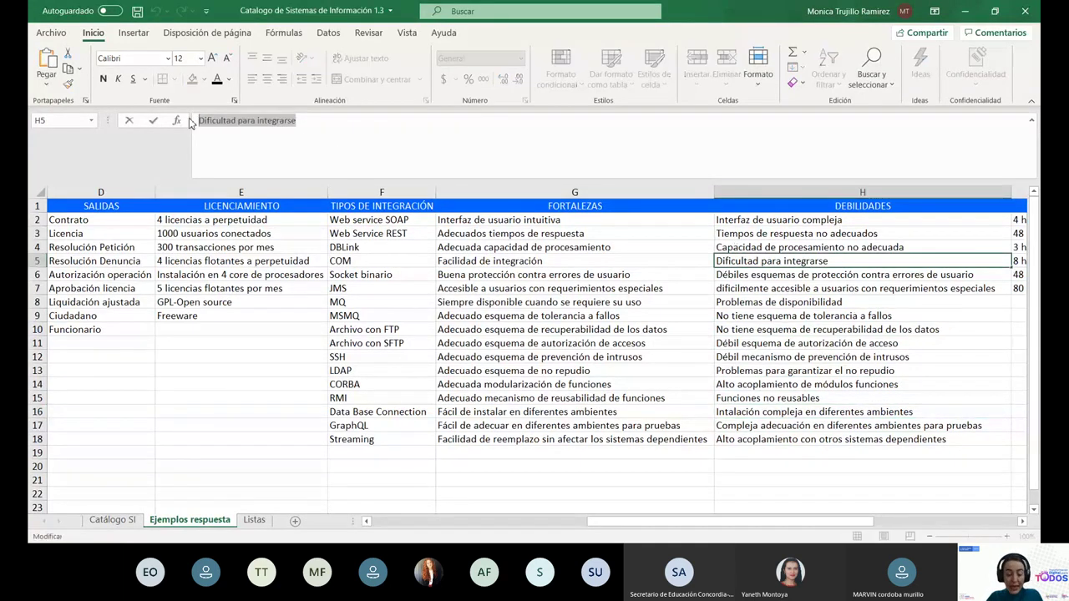
{"action": "left_click", "coordinate": [112, 520]}
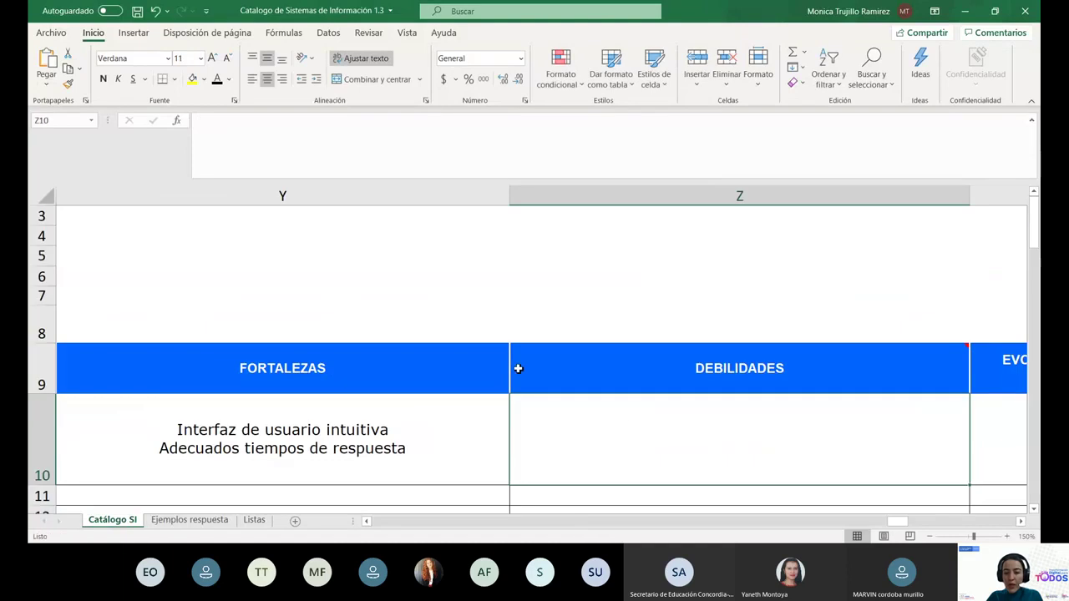
{"action": "key", "text": "ctrl+v"}
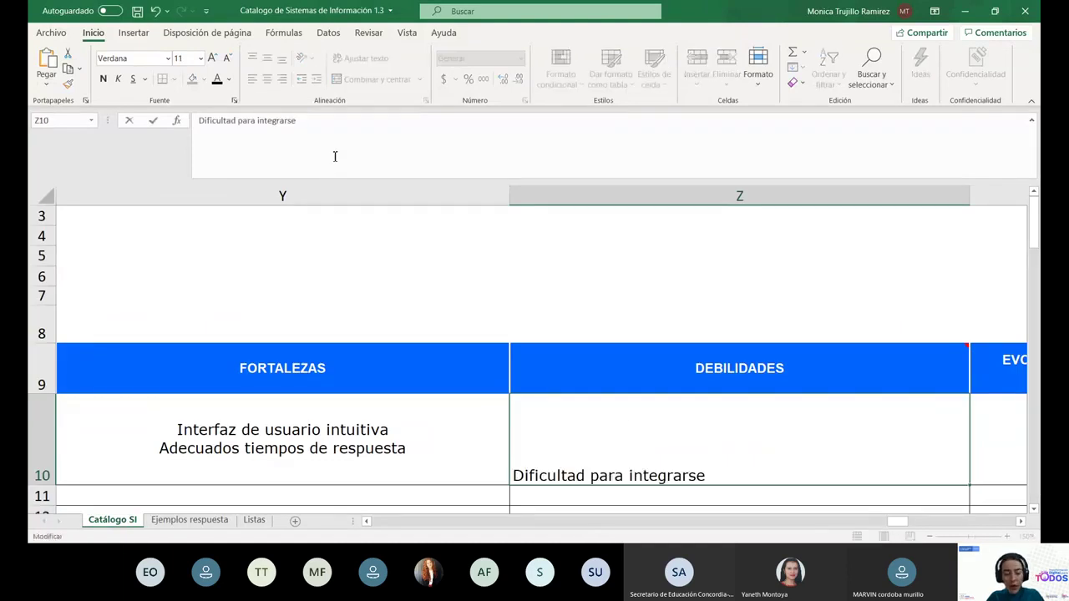
{"action": "key", "text": "Tab"}
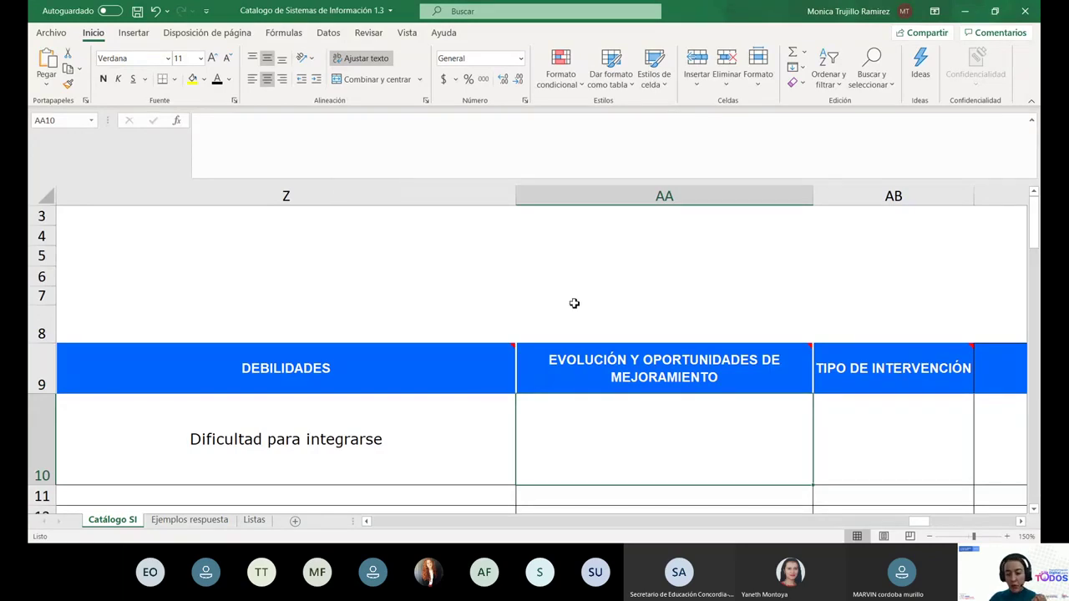
Enter "Generar esquemas que faciliten la integracion con otros sistemas de información" in the EVOLUCIÓN Y OPORTUNIDADES DE MEJORAMIENTO cell AA10.
{"action": "left_click", "coordinate": [270, 144]}
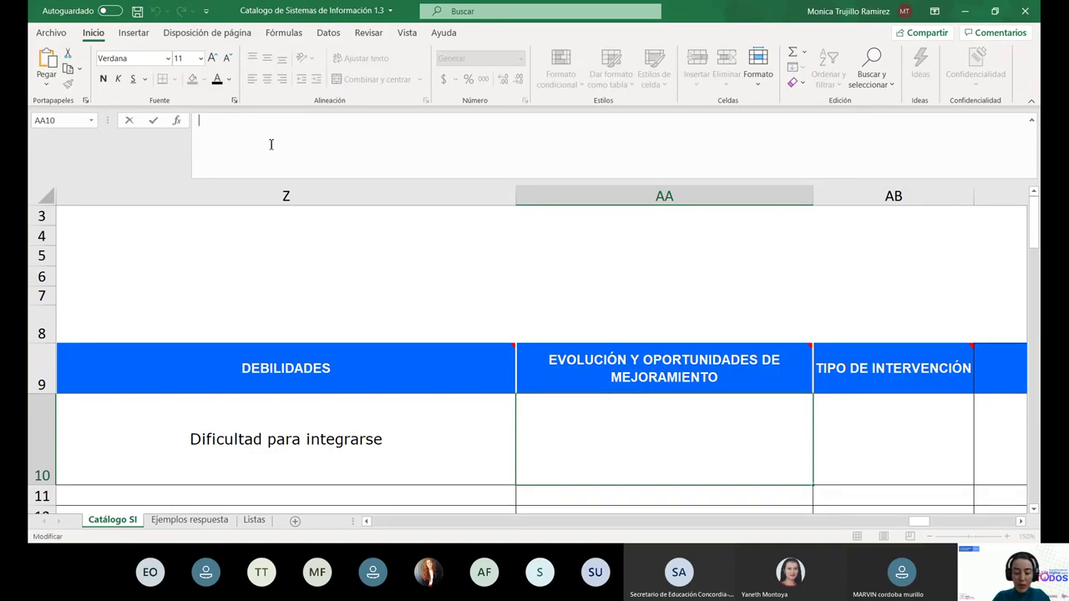
{"action": "type", "text": "G"}
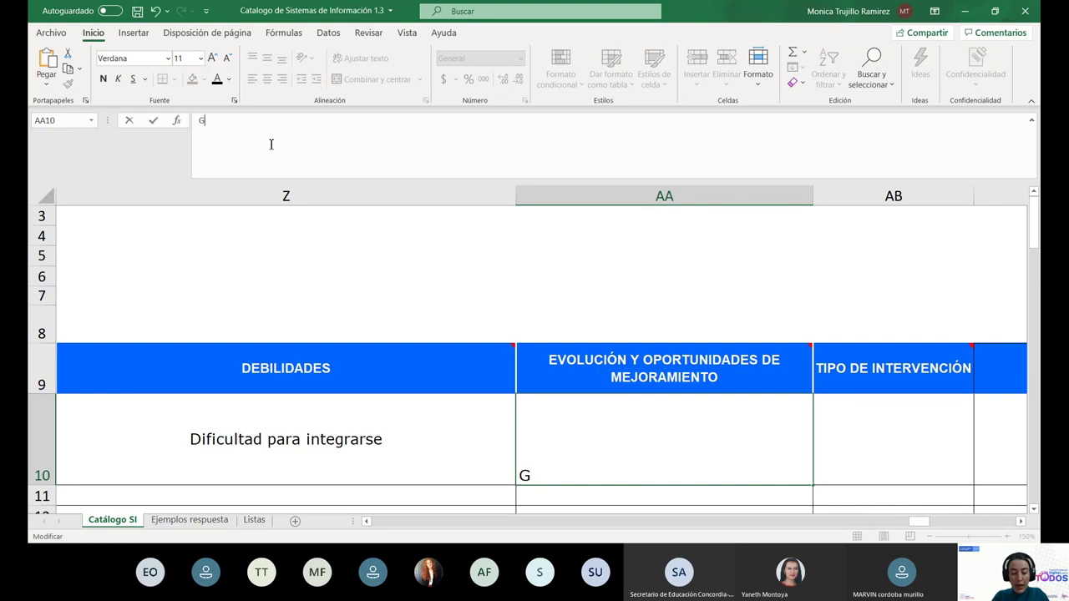
{"action": "type", "text": "enera r"}
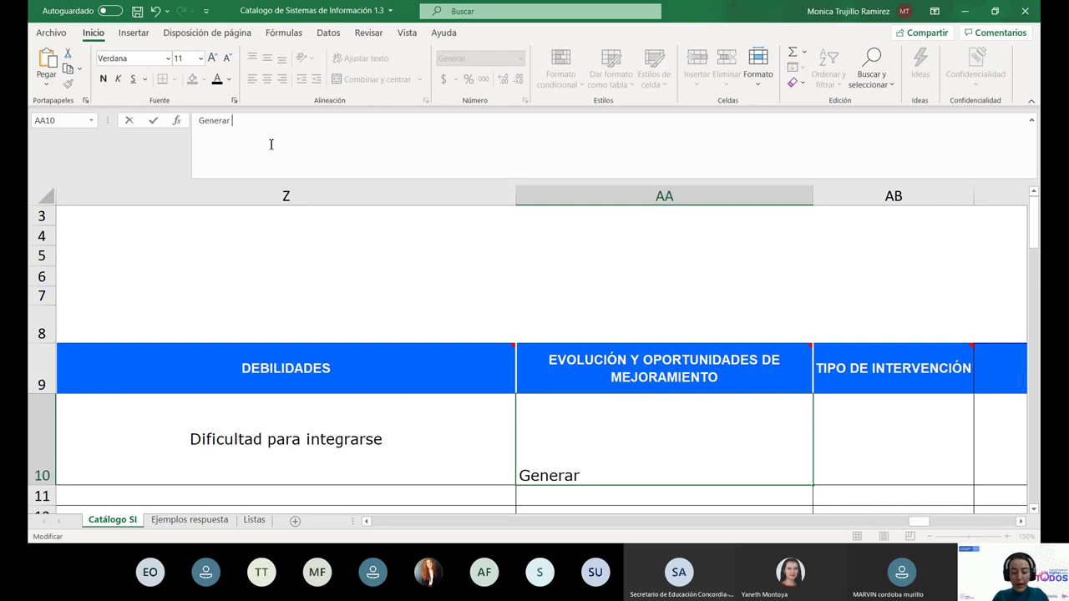
{"action": "type", "text": " es"}
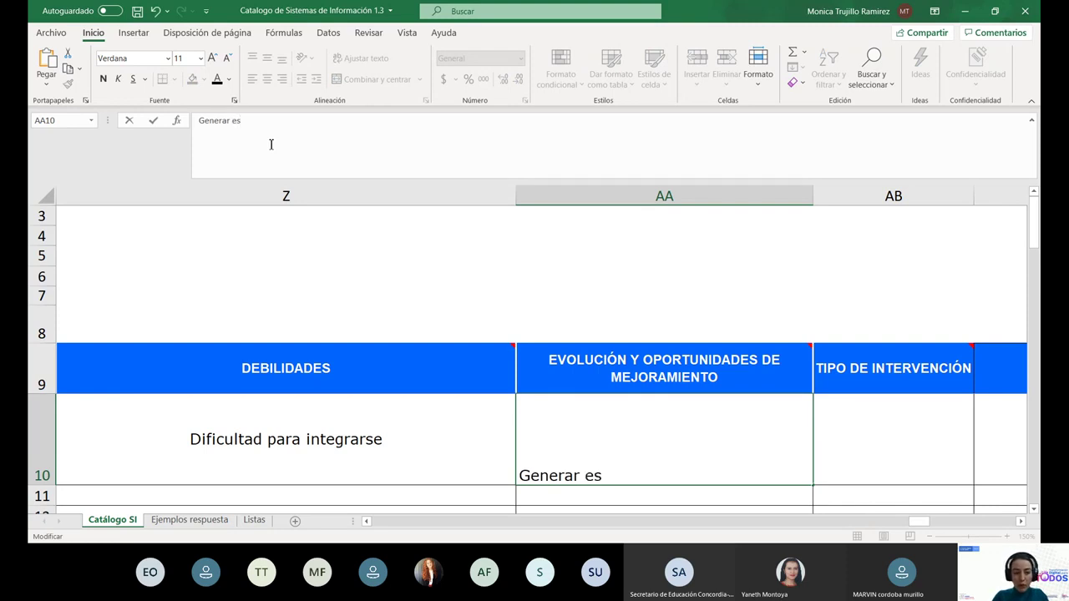
{"action": "type", "text": "quemas que facil"}
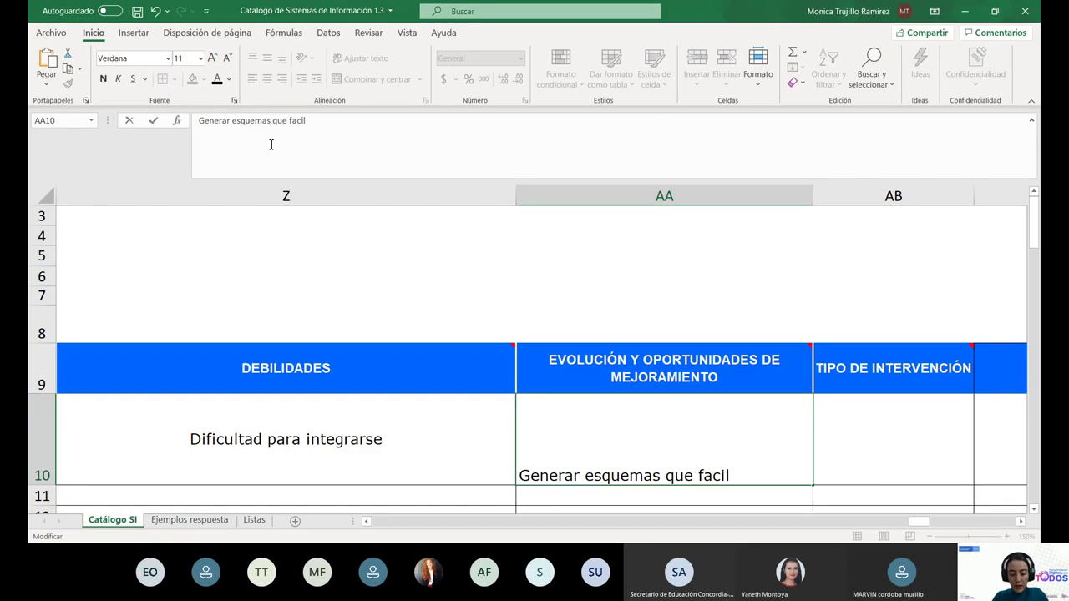
{"action": "type", "text": "iten la integracion con"}
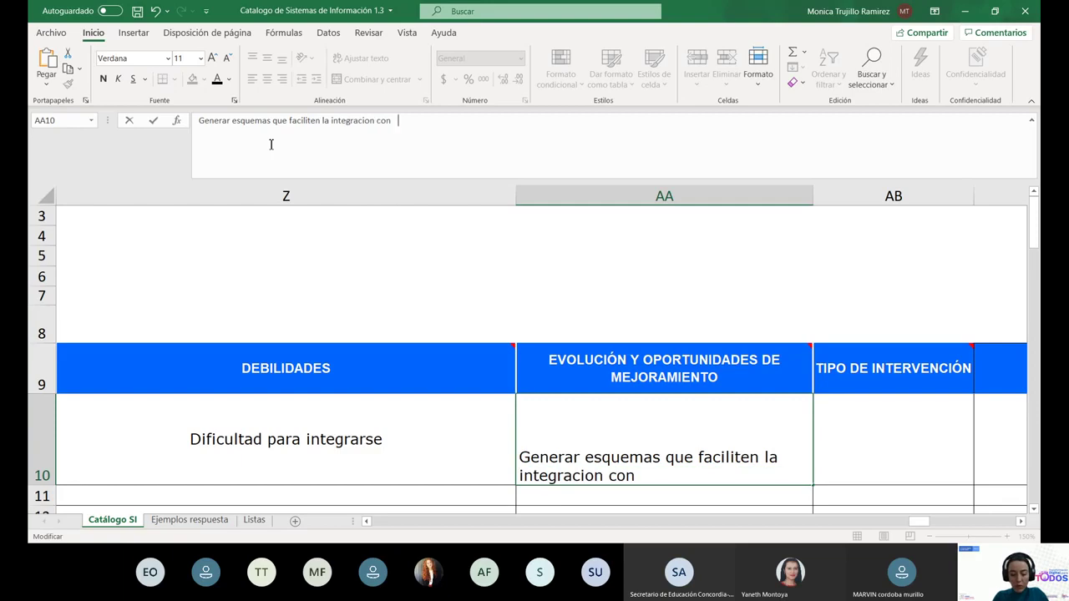
{"action": "type", "text": " otros sistemas de "}
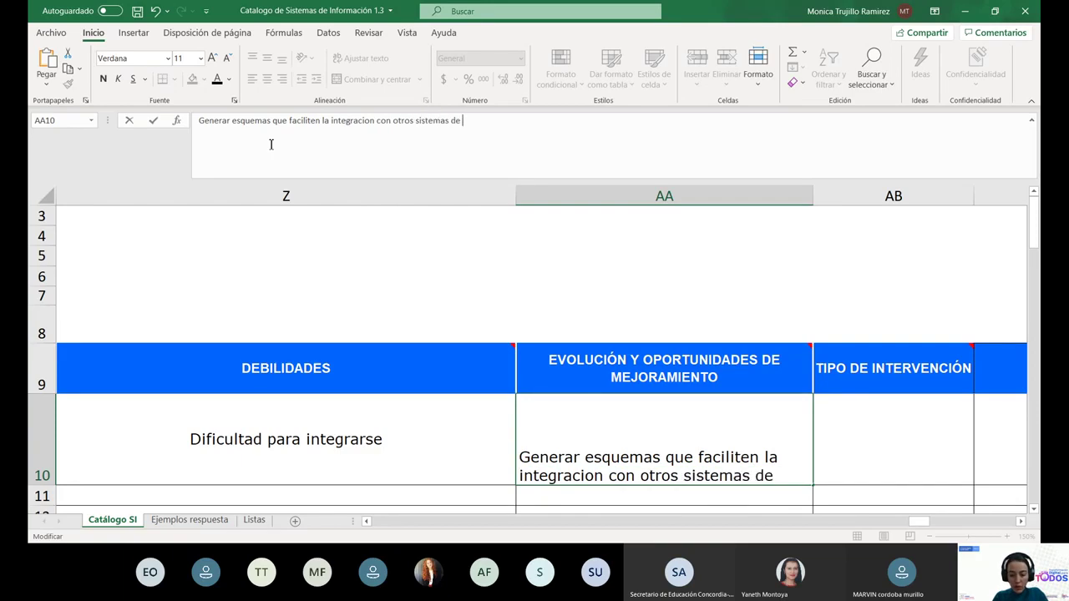
{"action": "type", "text": "información"}
{"action": "key", "text": "Tab"}
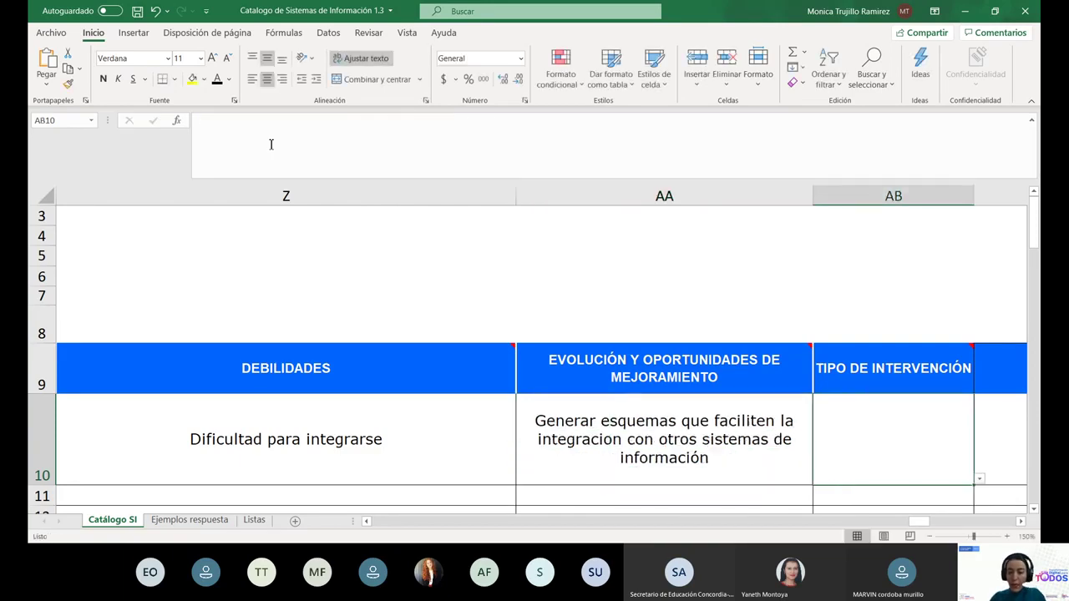
Set the TIPO DE INTERVENCIÓN cell AB10 to "Mejorar".
{"action": "left_click", "coordinate": [979, 479]}
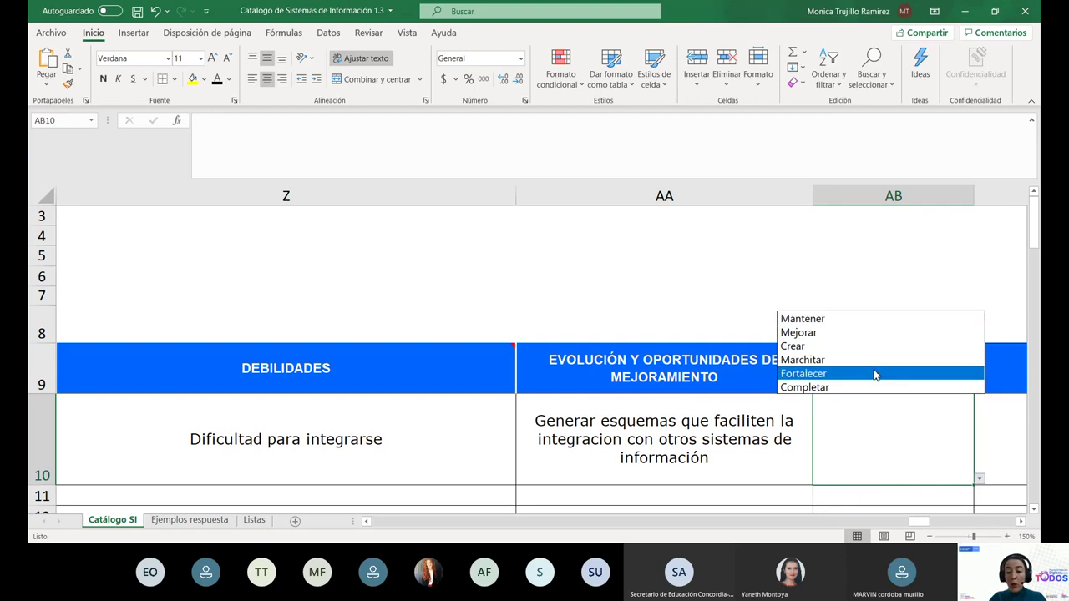
{"action": "left_click", "coordinate": [843, 332]}
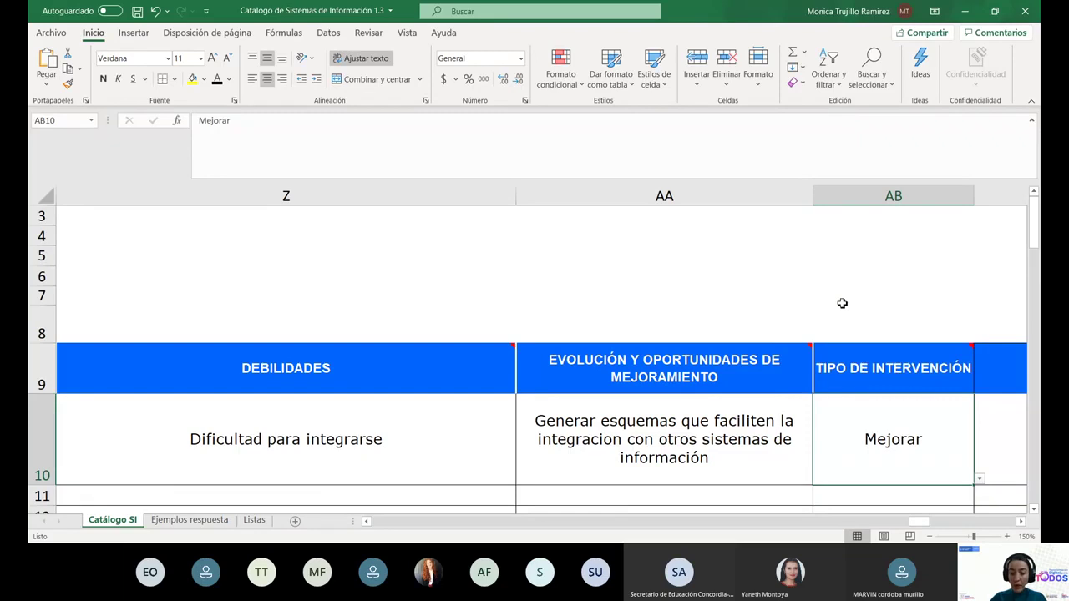
Enter the path "servidor/TI/manuales/SI_PQRS" in the DOCUMENTACIÓN TÉCNICA Y FUNCIONAL cell AC10.
{"action": "scroll", "coordinate": [842, 303], "scroll_direction": "right", "scroll_amount": 4}
{"action": "scroll", "coordinate": [842, 303], "scroll_direction": "left", "scroll_amount": 2}
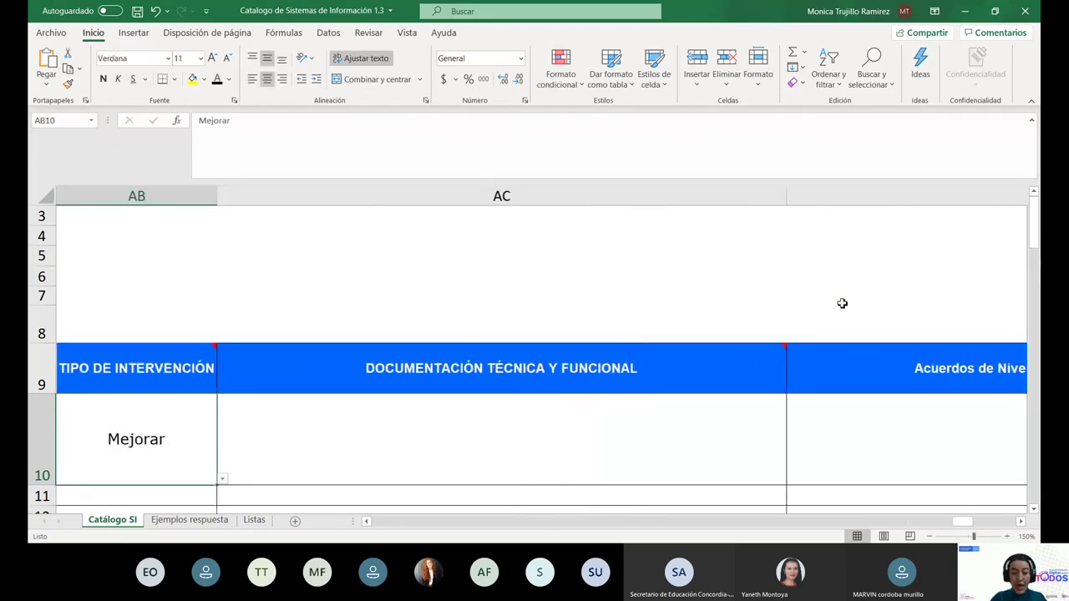
{"action": "key", "text": "Right"}
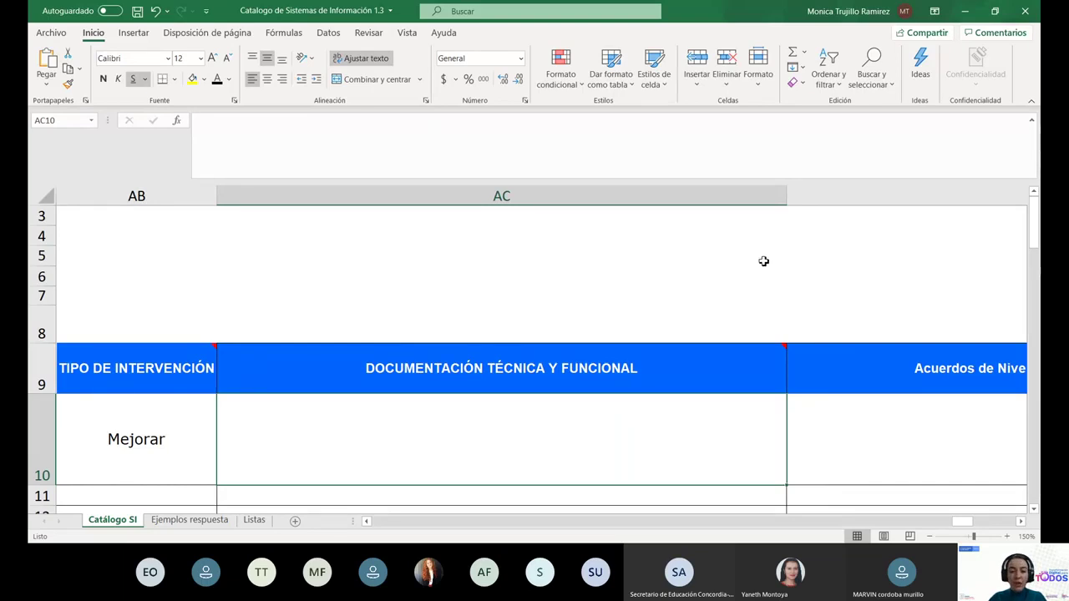
{"action": "left_click", "coordinate": [494, 154]}
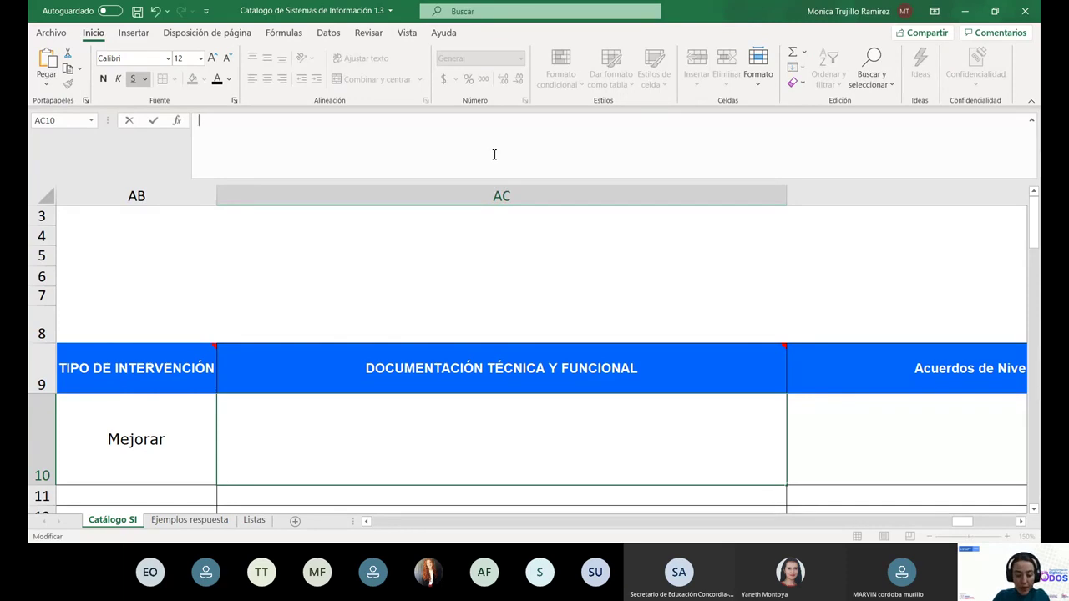
{"action": "type", "text": "servidor/m"}
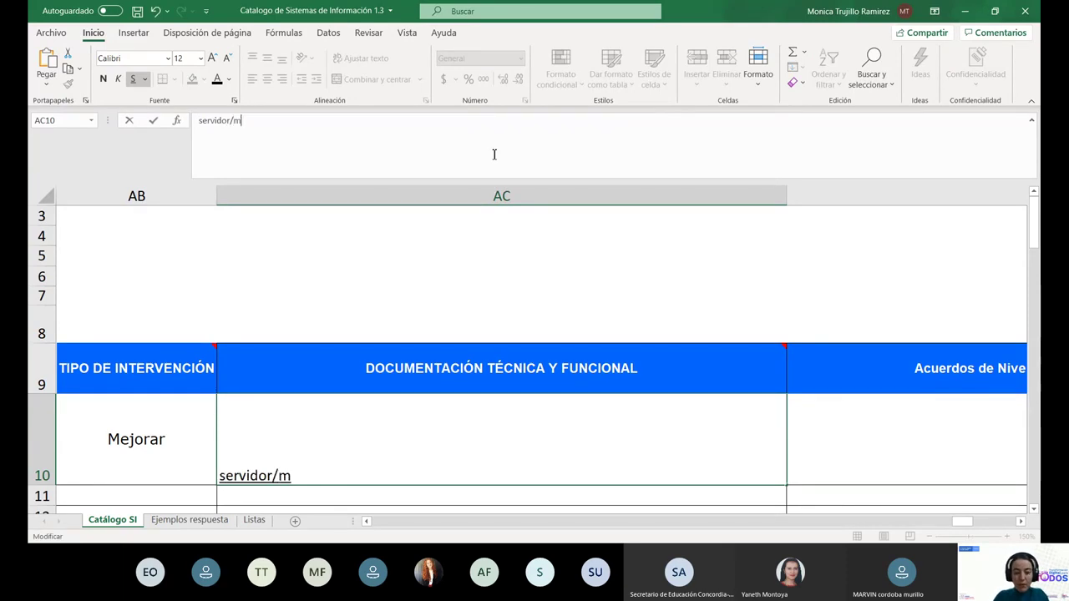
{"action": "key", "text": "BackSpace"}
{"action": "type", "text": "TI"}
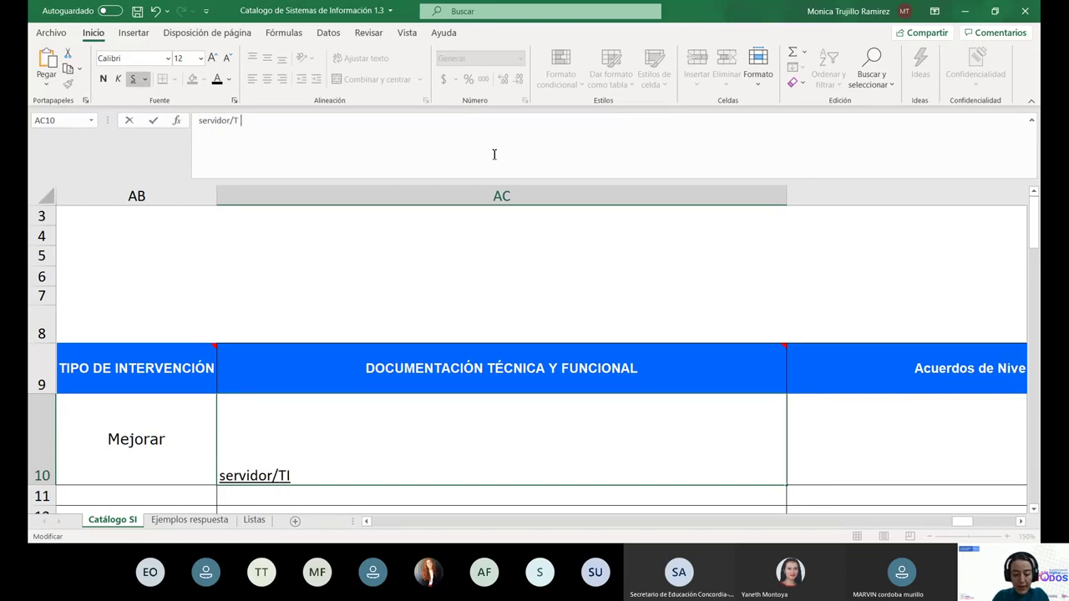
{"action": "type", "text": "/man"}
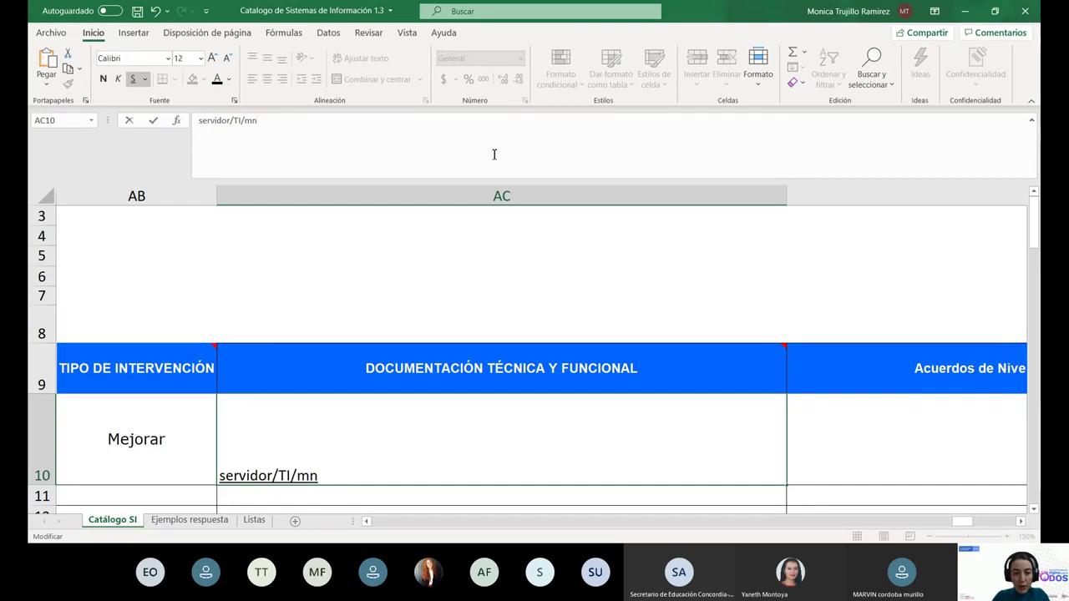
{"action": "key", "text": "BackSpace"}
{"action": "type", "text": "anu ales("}
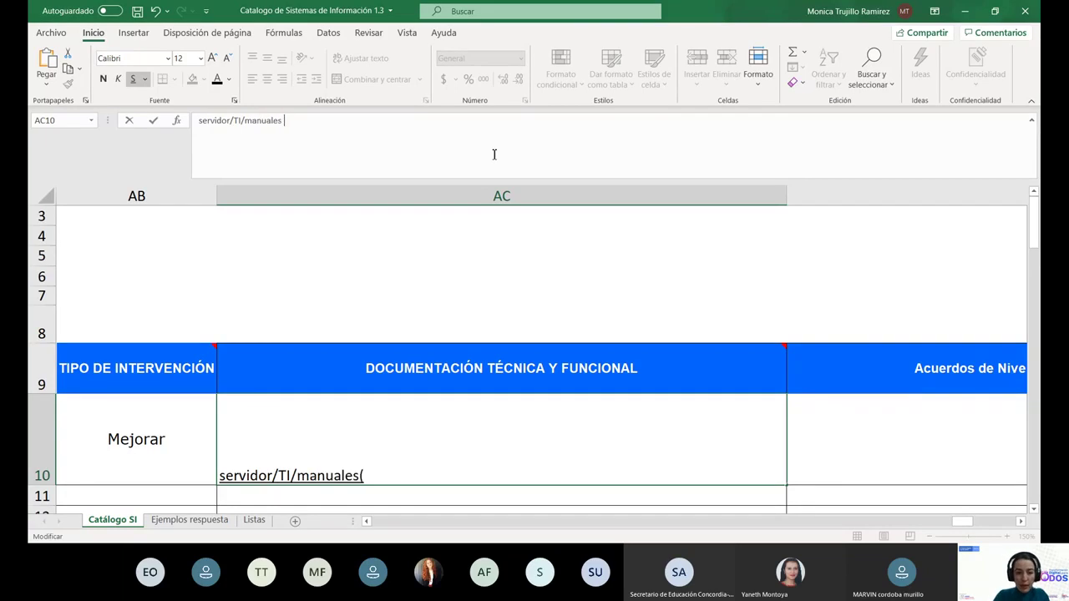
{"action": "key", "text": "BackSpace"}
{"action": "type", "text": "/S"}
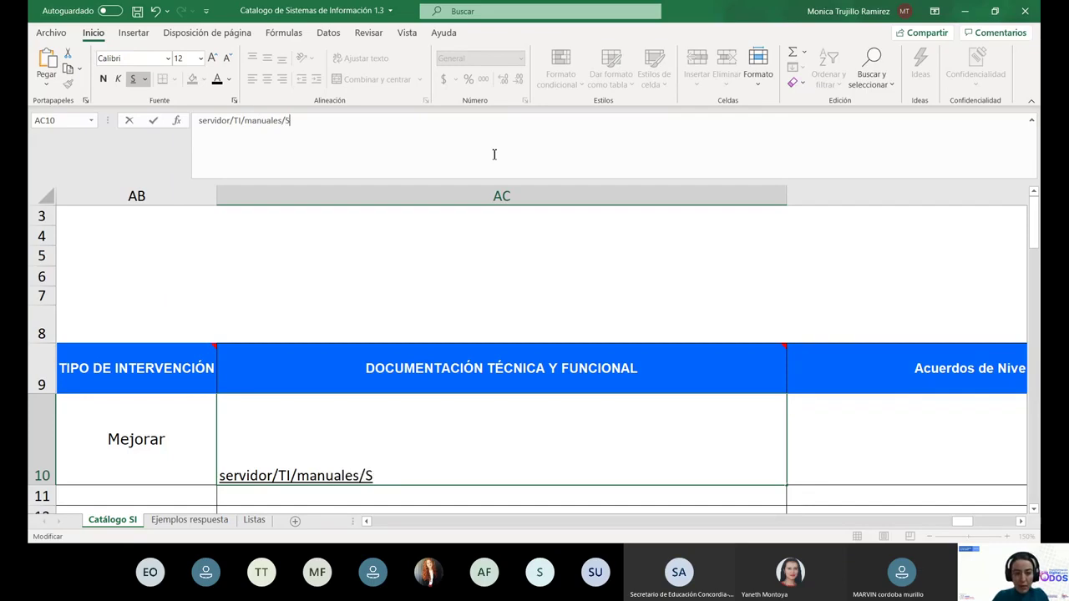
{"action": "type", "text": "I_P"}
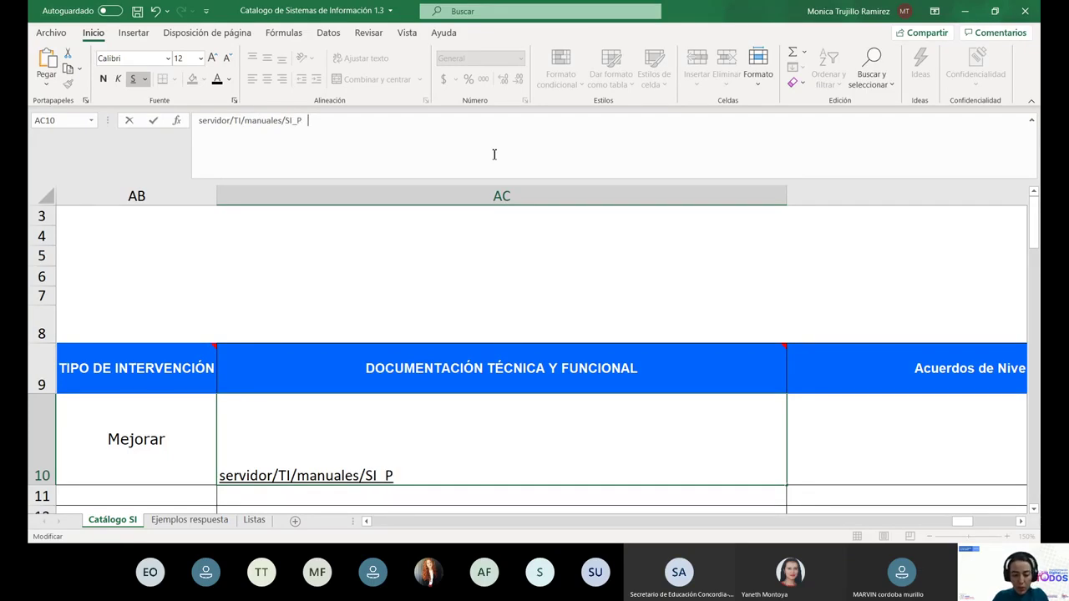
{"action": "type", "text": "QR S"}
{"action": "key", "text": "Tab"}
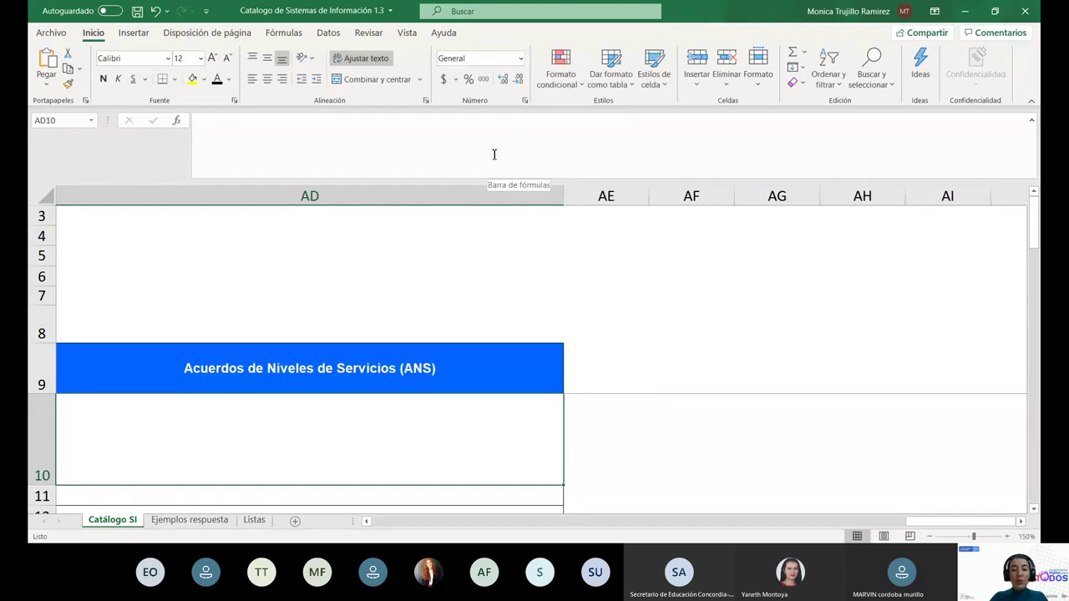
Copy the ANS example "4 horas máximo para atención a consultas y soporte básico" from the Ejemplos respuesta sheet into cell AD10 of Catálogo SI.
{"action": "left_click", "coordinate": [221, 521]}
{"action": "left_click_drag", "start_coordinate": [677, 522], "coordinate": [805, 524]}
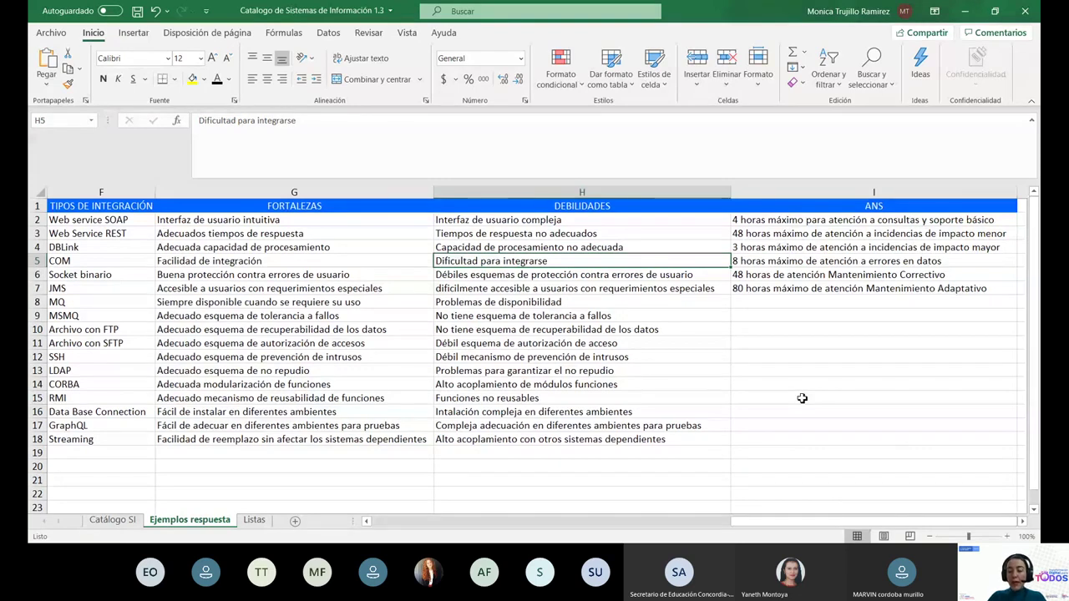
{"action": "left_click", "coordinate": [772, 220]}
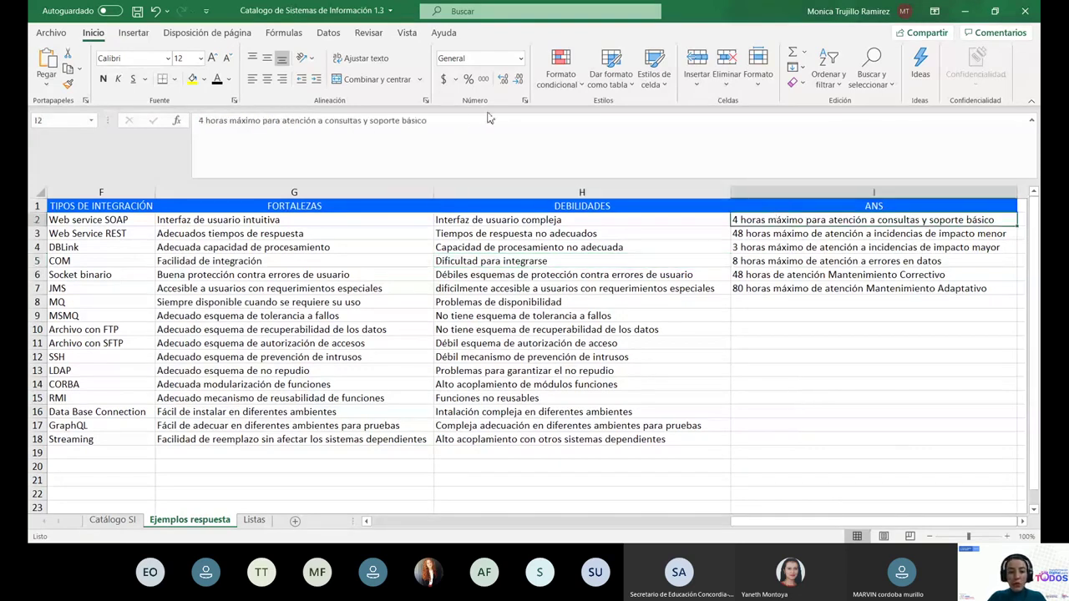
{"action": "left_click_drag", "start_coordinate": [426, 120], "coordinate": [177, 124]}
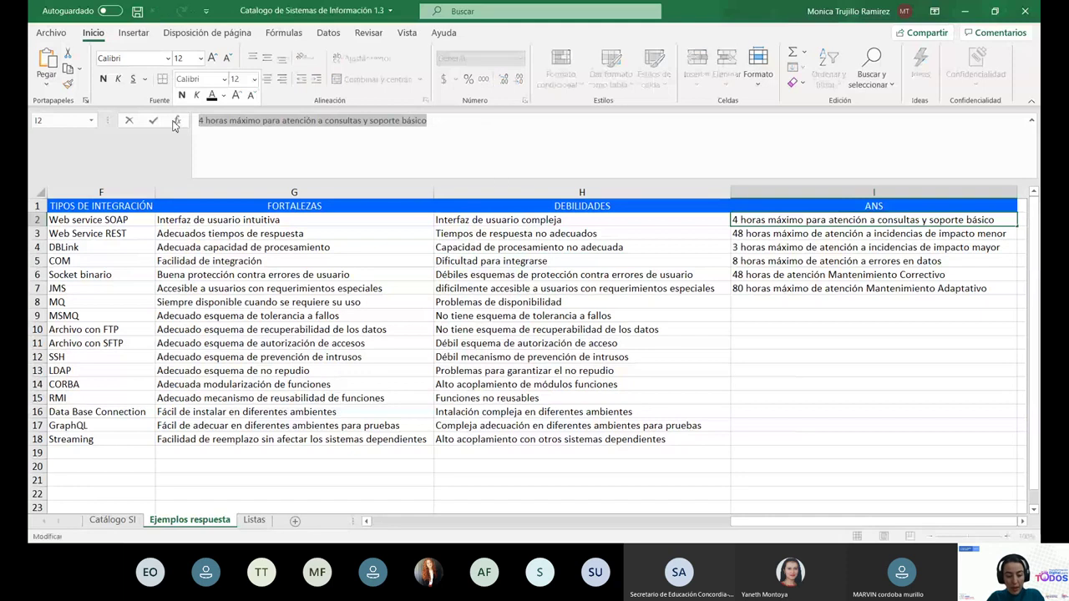
{"action": "left_click", "coordinate": [112, 519]}
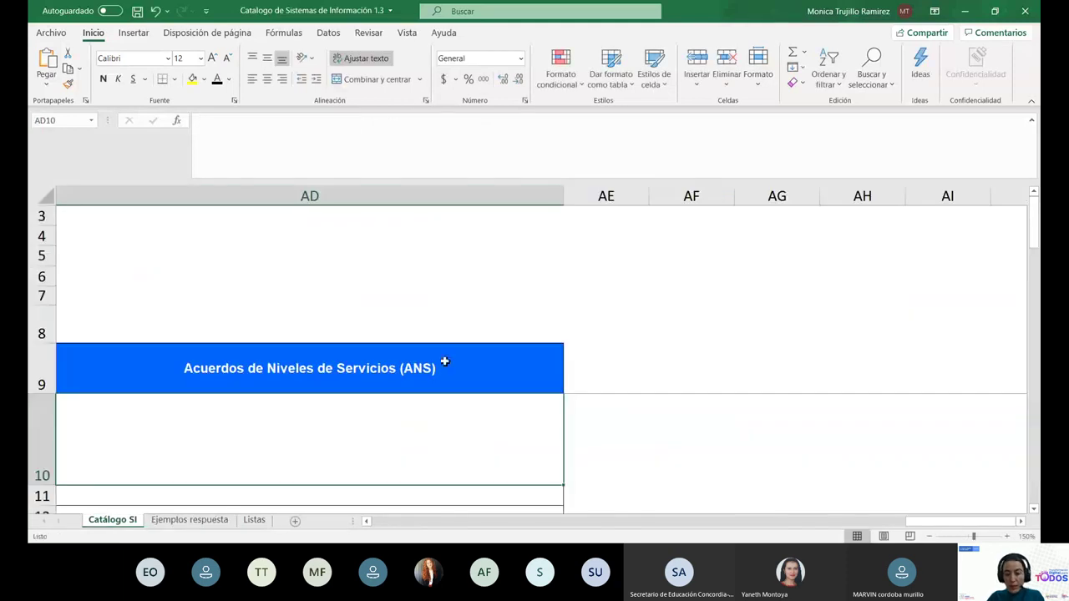
{"action": "left_click", "coordinate": [321, 128]}
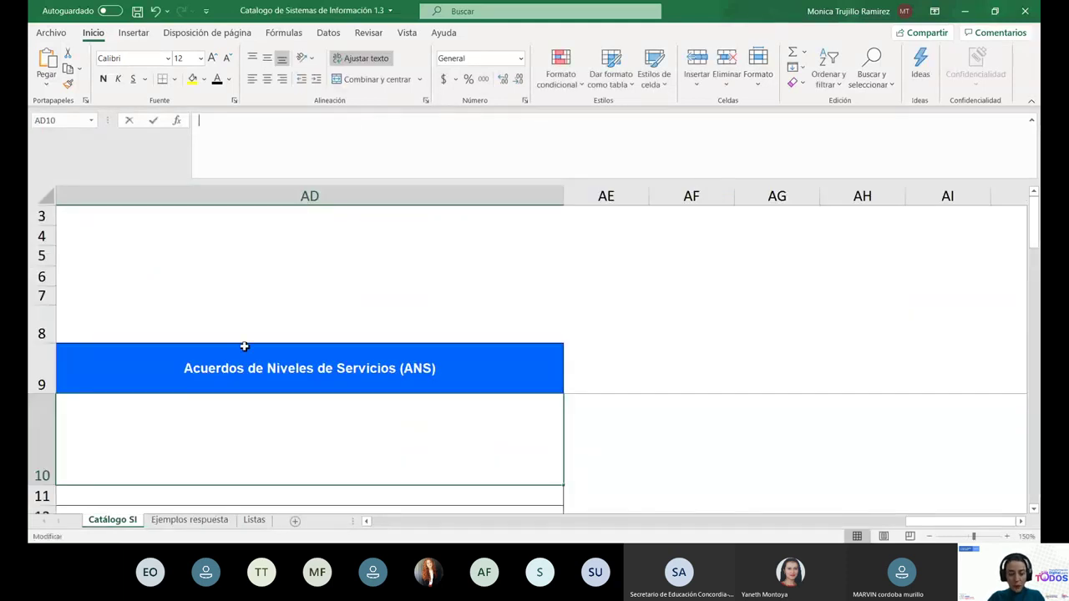
{"action": "left_click", "coordinate": [204, 524]}
{"action": "left_click_drag", "start_coordinate": [428, 120], "coordinate": [190, 120]}
{"action": "key", "text": "ctrl+c"}
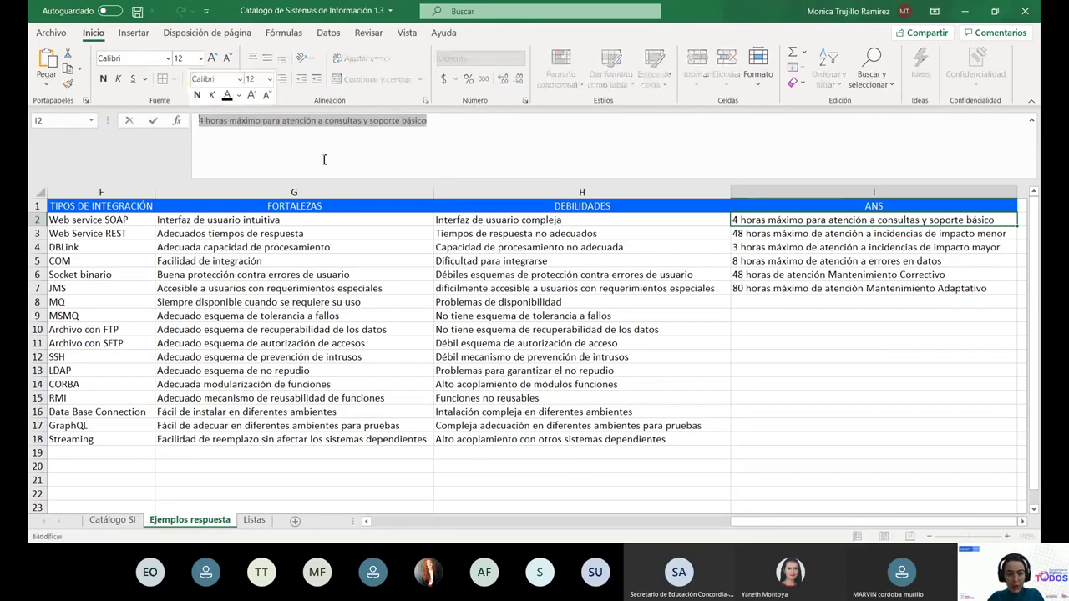
{"action": "left_click", "coordinate": [112, 520]}
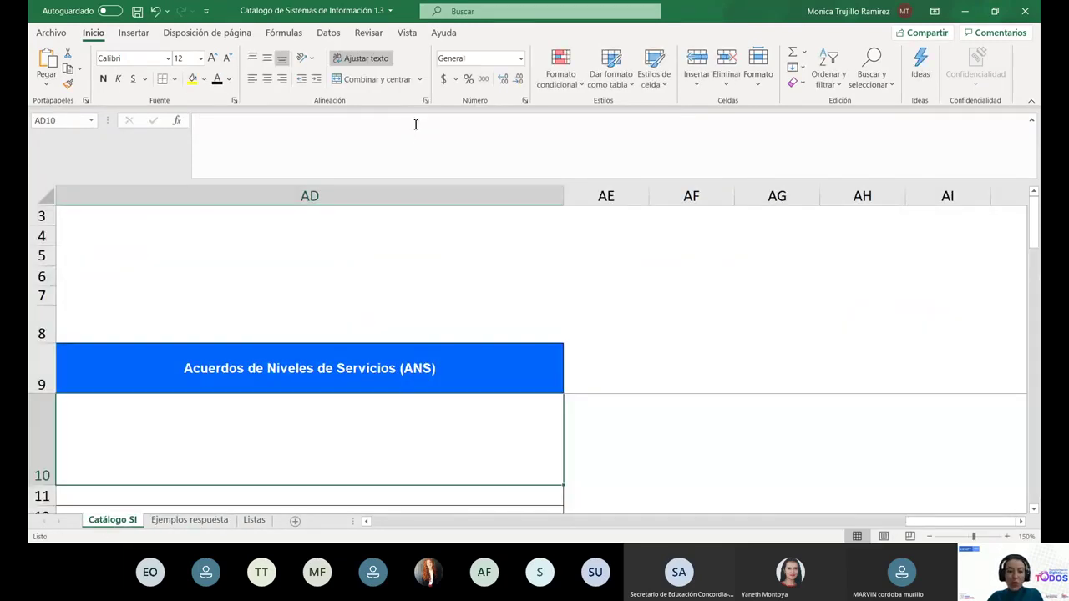
{"action": "key", "text": "ctrl+v"}
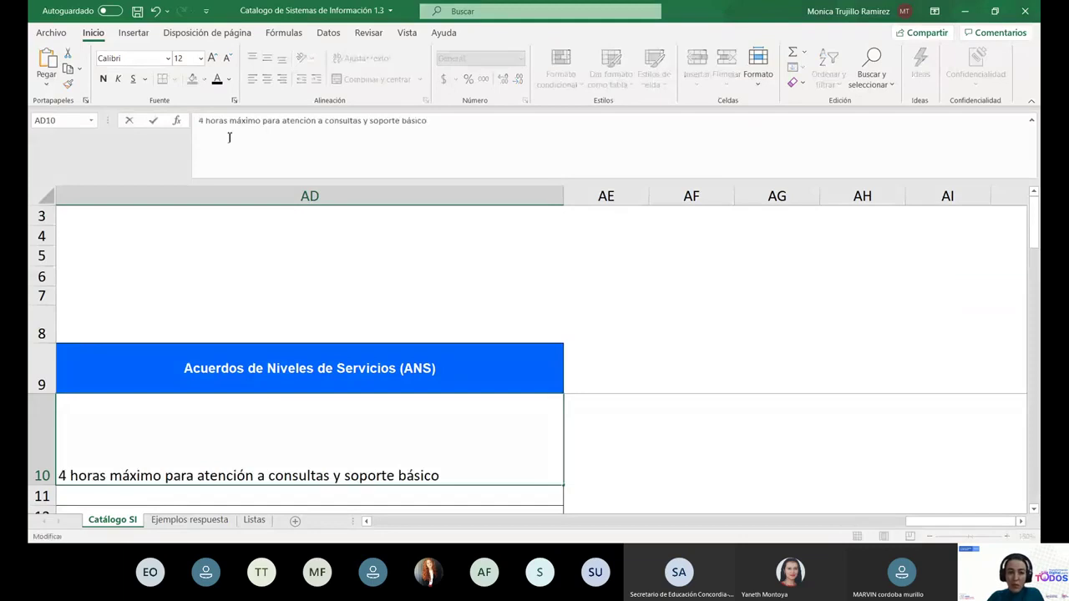
Change the maximum response time in the Acuerdos de Niveles de Servicios (ANS) cell AD10 to 8 hours.
{"action": "left_click", "coordinate": [200, 120]}
{"action": "key", "text": "Delete"}
{"action": "key", "text": "Delete"}
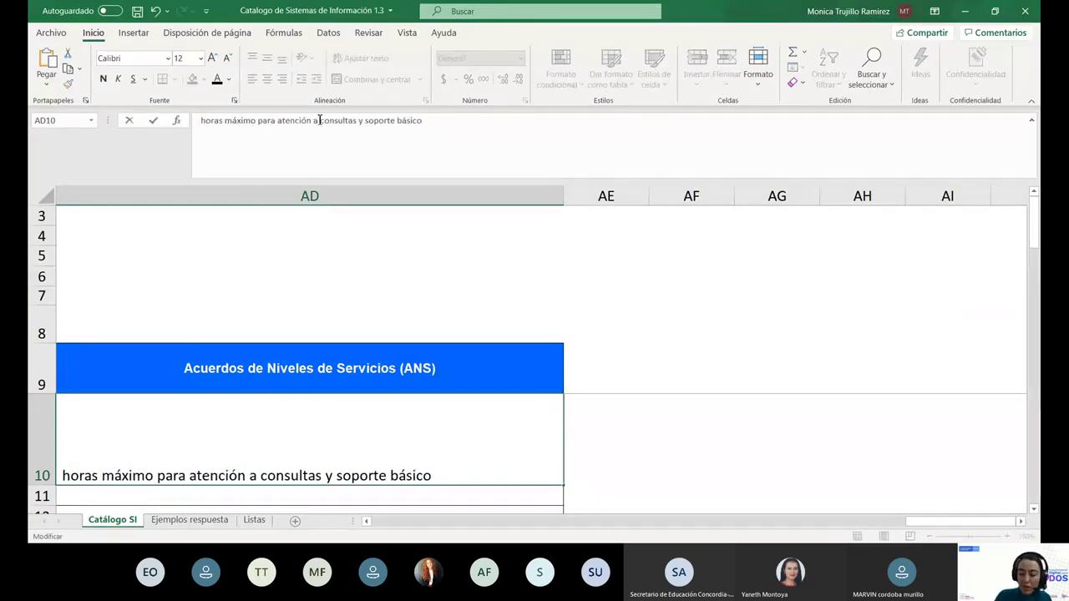
{"action": "type", "text": "8"}
{"action": "key", "text": "Return"}
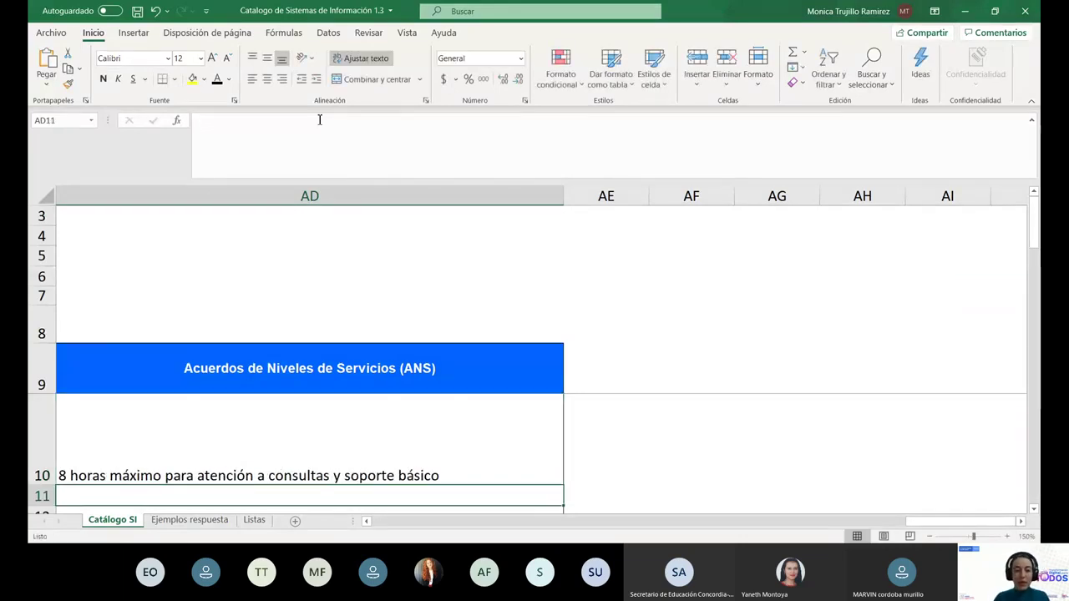
Review the row 10 record field by field, from the ANS cell back to the NOMBRE DEL SISTEMA DE INFORMACIÓN cell B10.
{"action": "key", "text": "Up"}
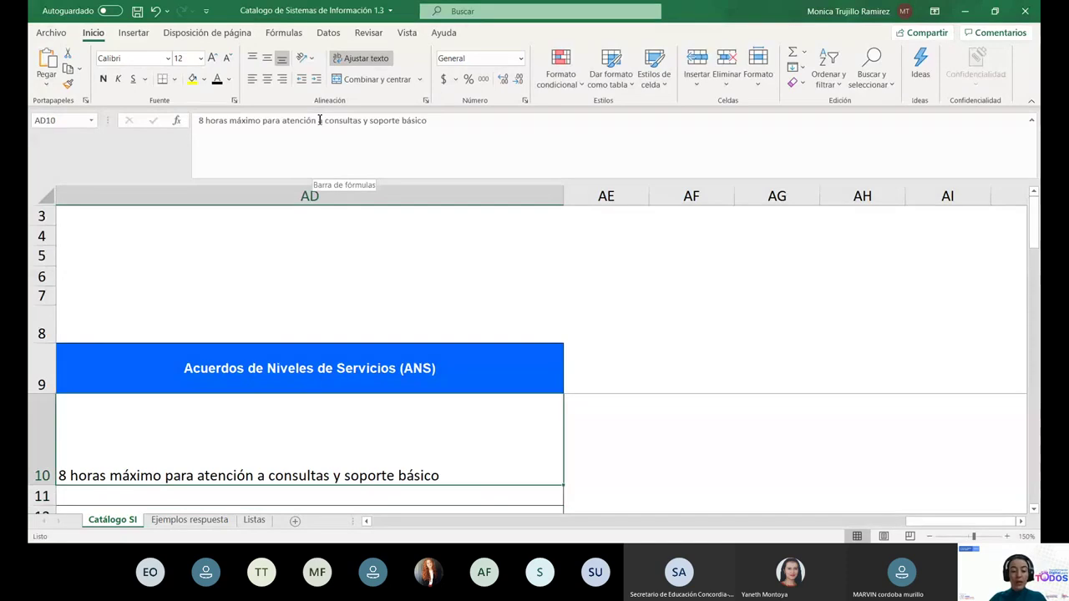
{"action": "key", "text": "Left"}
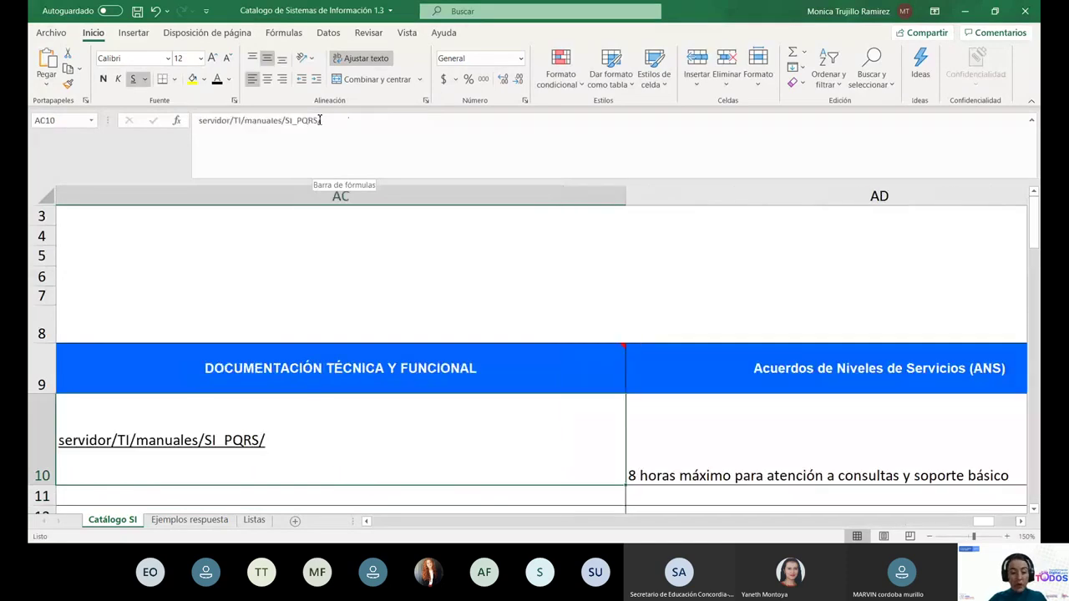
{"action": "key", "text": "Left"}
{"action": "key", "text": "Left"}
{"action": "key", "text": "Left"}
{"action": "key", "text": "Left"}
{"action": "key", "text": "Left"}
{"action": "key", "text": "Left"}
{"action": "key", "text": "Left"}
{"action": "key", "text": "Left"}
{"action": "key", "text": "Left"}
{"action": "key", "text": "Left"}
{"action": "key", "text": "Left"}
{"action": "key", "text": "Left"}
{"action": "key", "text": "Left"}
{"action": "key", "text": "Left"}
{"action": "key", "text": "Left"}
{"action": "key", "text": "Left"}
{"action": "key", "text": "Left"}
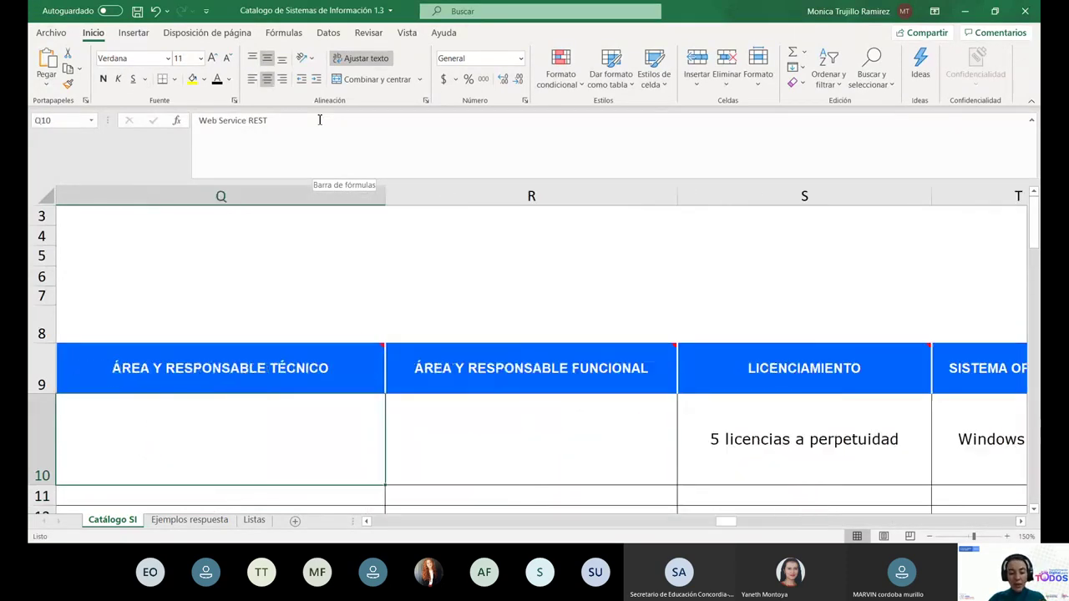
{"action": "key", "text": "Left"}
{"action": "key", "text": "Left"}
{"action": "key", "text": "Left"}
{"action": "key", "text": "Left"}
{"action": "key", "text": "Left"}
{"action": "key", "text": "Left"}
{"action": "key", "text": "Left"}
{"action": "key", "text": "Left"}
{"action": "key", "text": "Left"}
{"action": "key", "text": "Left"}
{"action": "key", "text": "Left"}
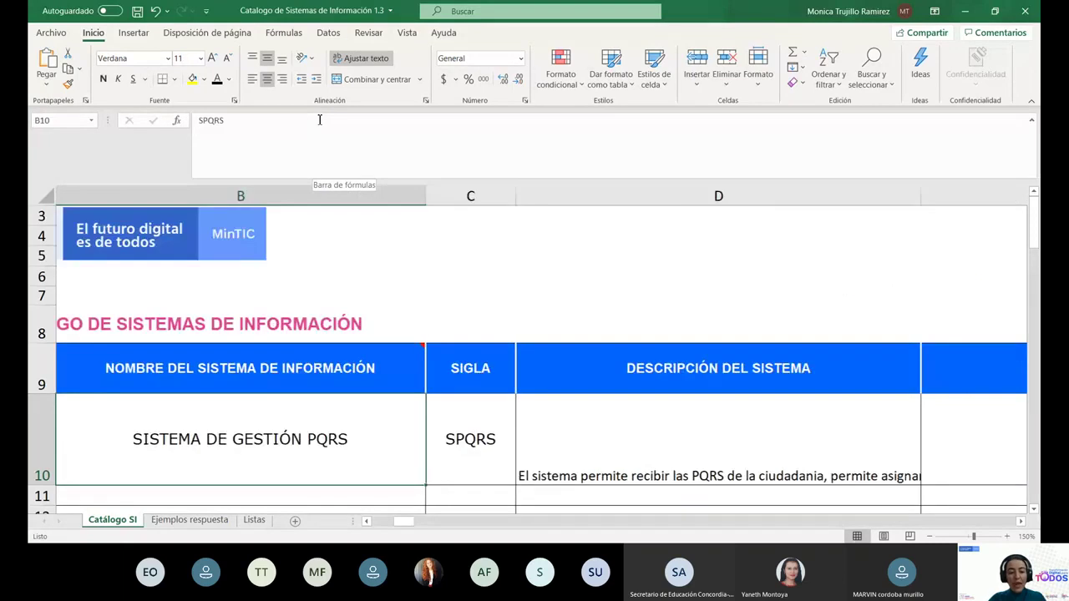